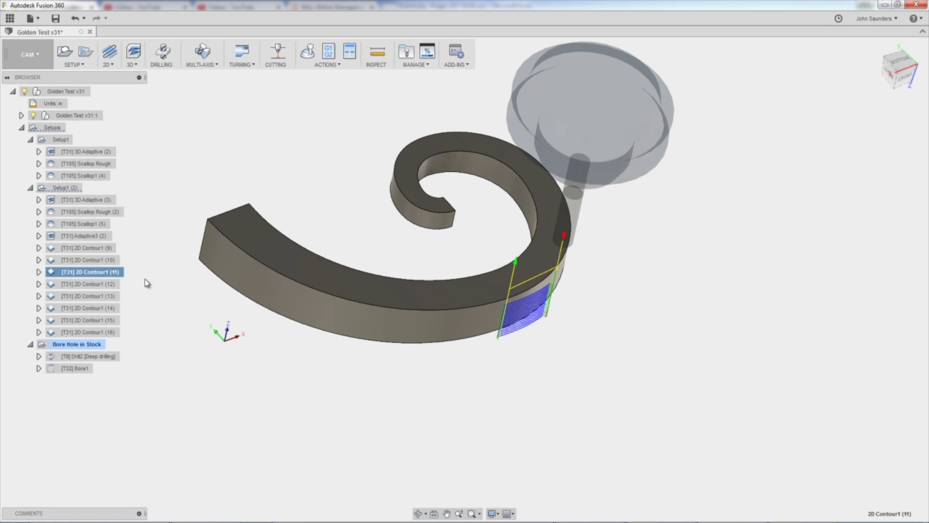
Step through the 2D Contour1 (12) to (15) toolpaths, orbiting to inspect them.
left_click(89, 285)
left_click(93, 297)
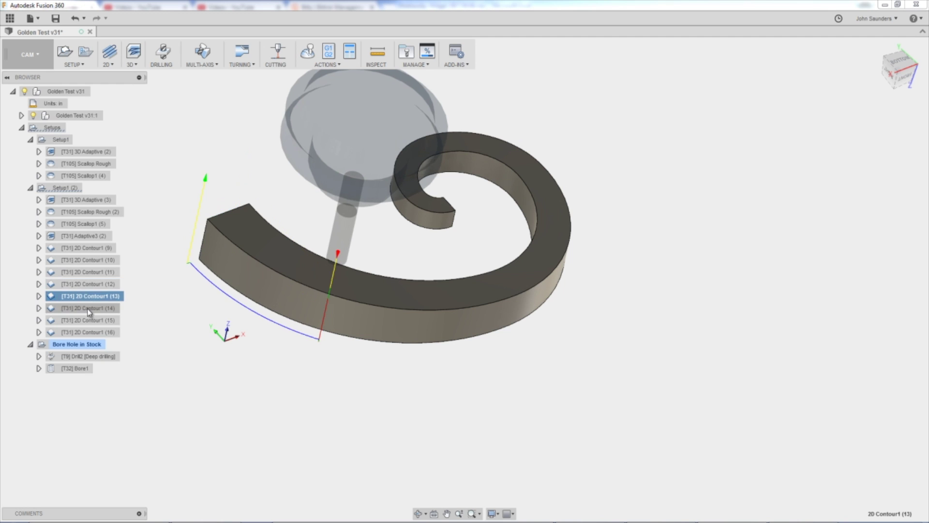
left_click(93, 309)
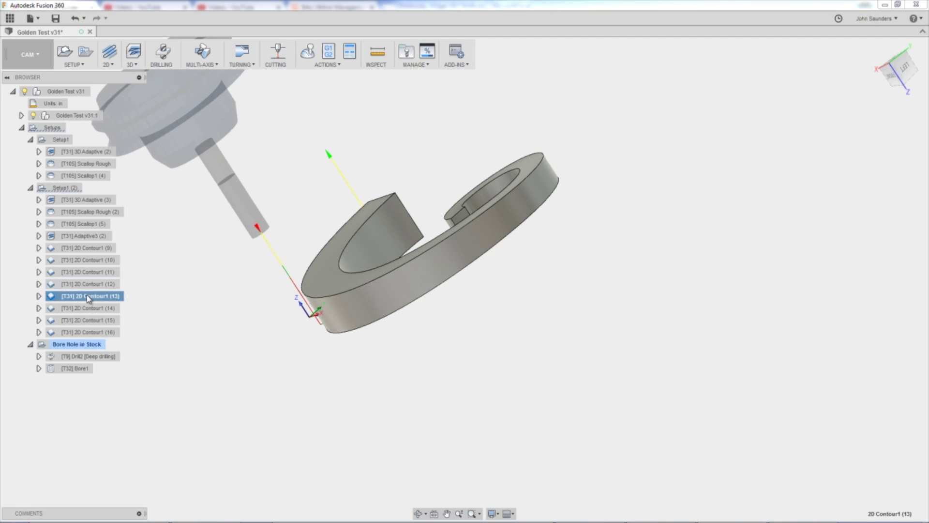
left_click(95, 308)
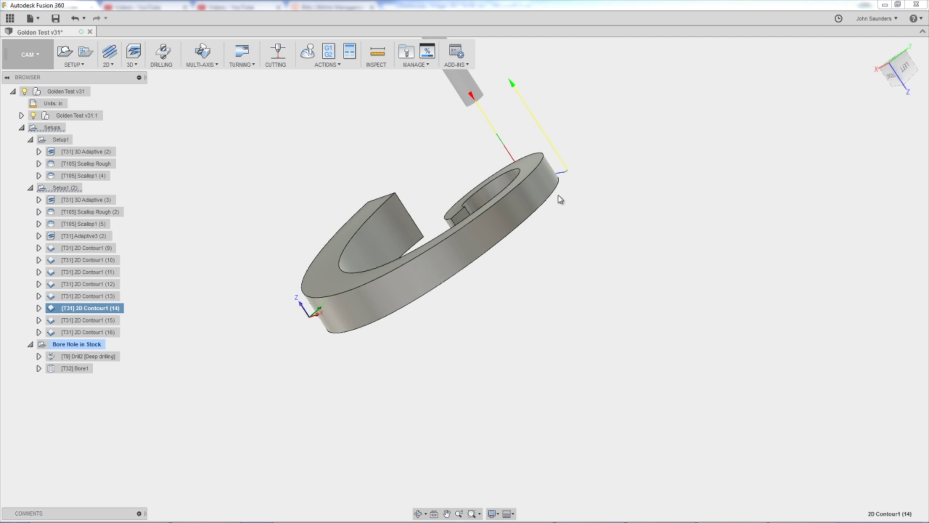
middle_click_drag(560, 199, 409, 251, "shift")
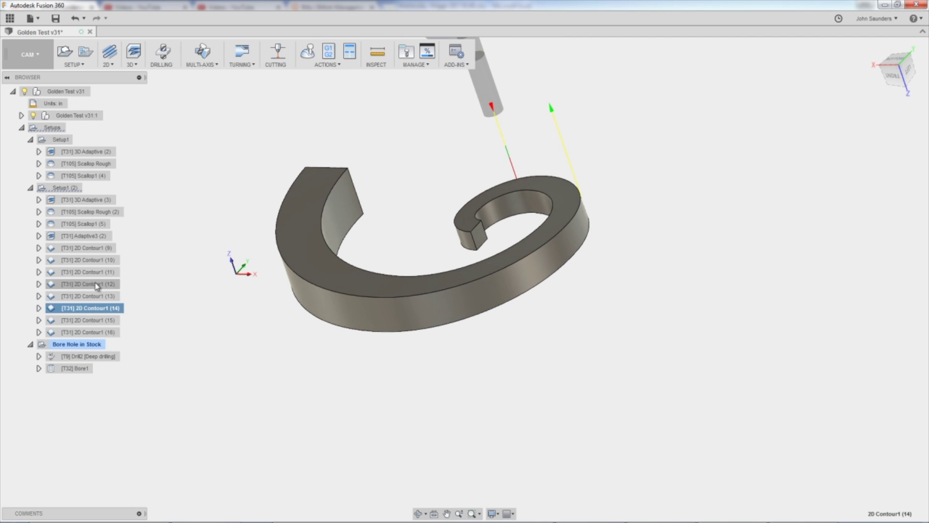
key("Down")
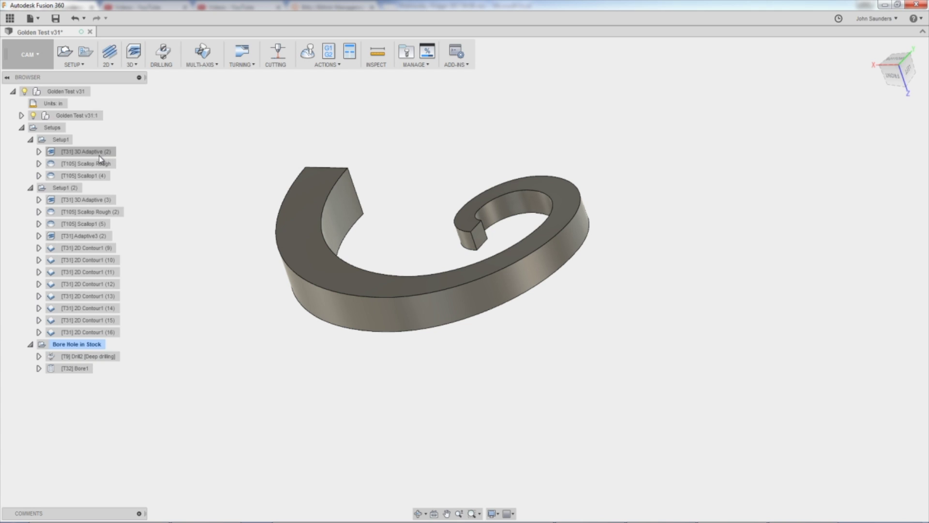
Review the 3D Adaptive (2), Scallop Rough, Scallop1 (4) and 2D Contour1 (9) toolpaths from several angles.
left_click(72, 154)
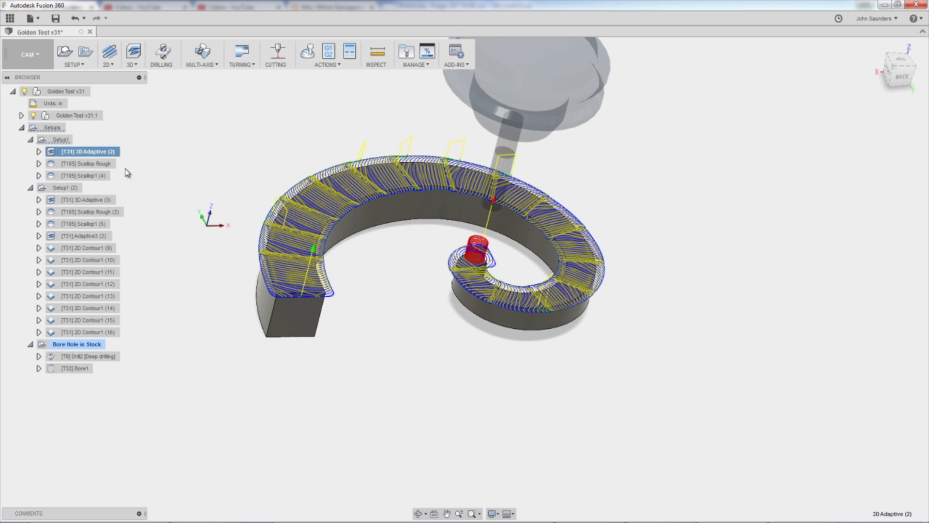
left_click(100, 166)
left_click(92, 177)
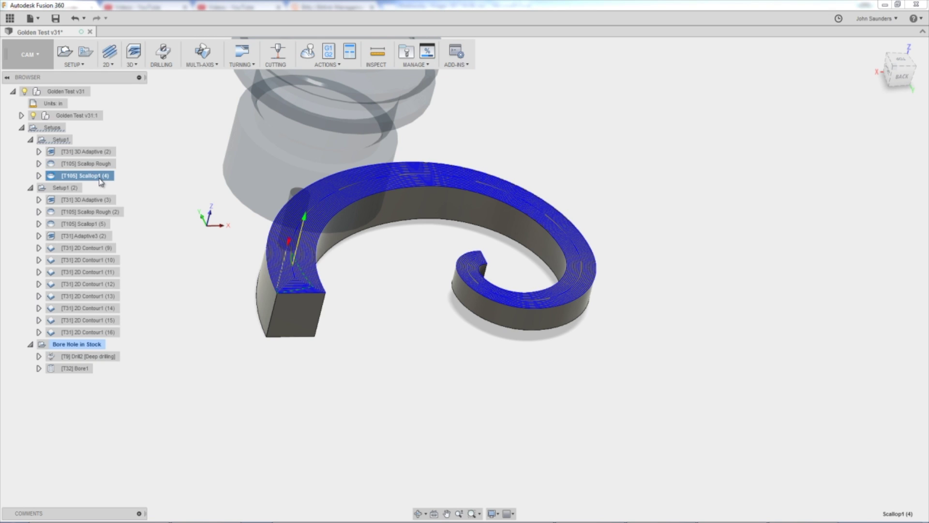
left_click(77, 248)
middle_click_drag(290, 274, 315, 289, "shift")
scroll(314, 290, "up", 5)
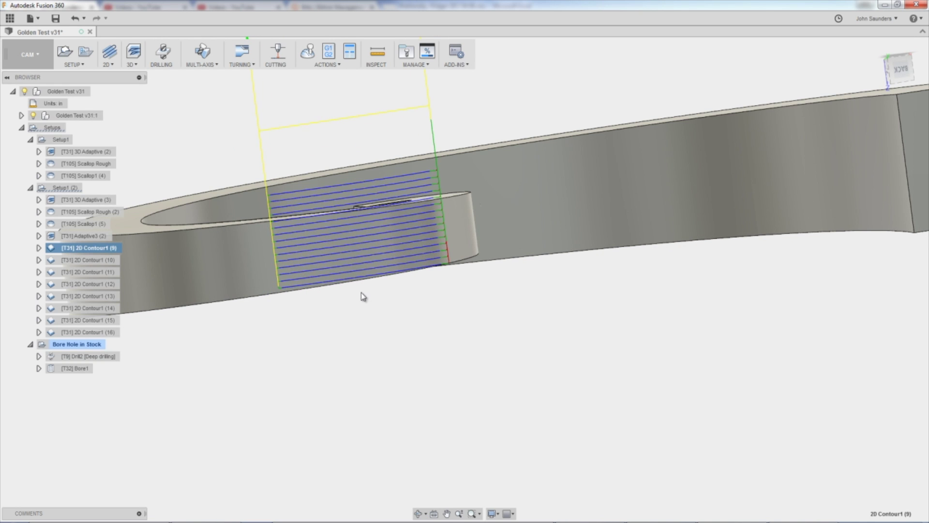
scroll(361, 292, "up", 5)
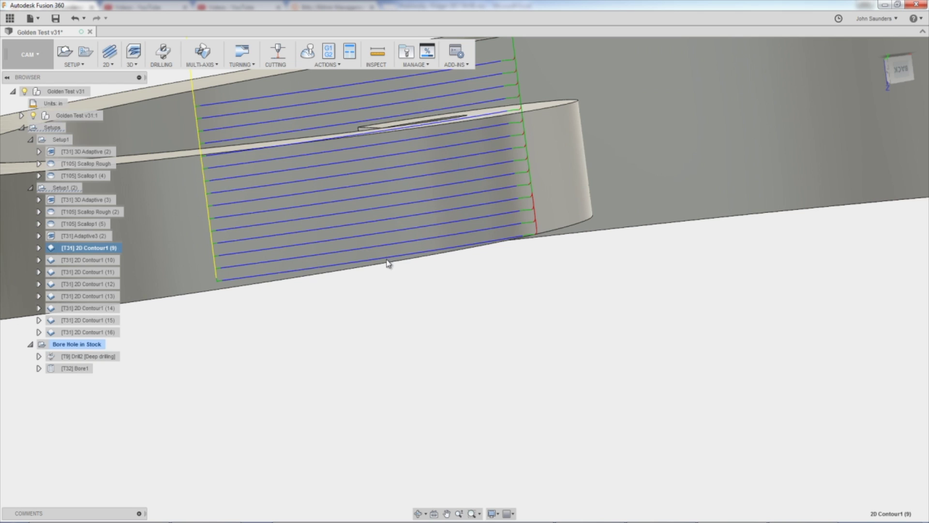
scroll(242, 293, "down", 5)
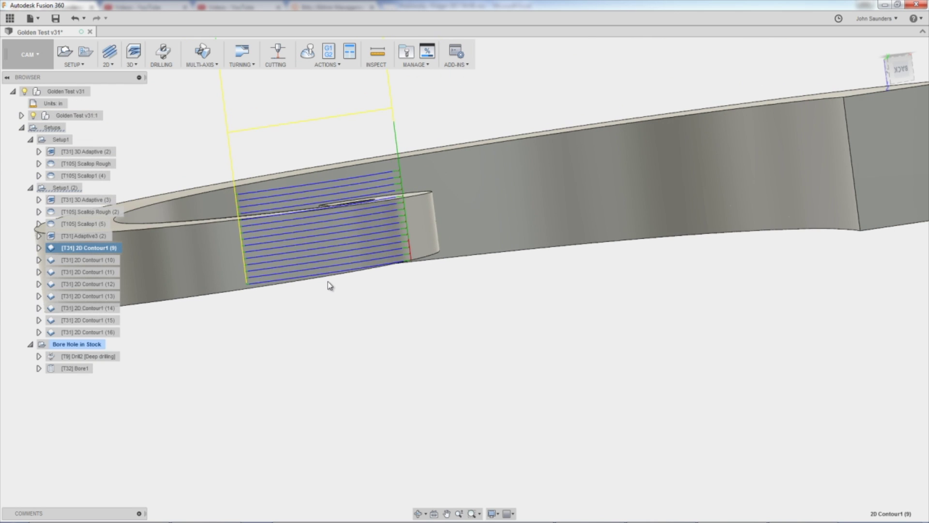
middle_click_drag(327, 281, 307, 384, "shift")
scroll(367, 366, "up", 3)
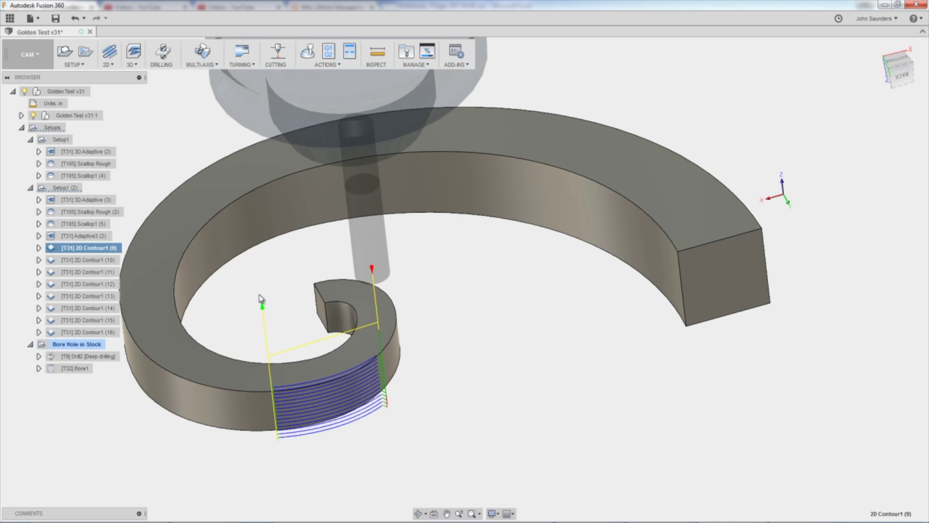
Clear the toolpath selection and switch to the Model workspace.
left_click_drag(145, 141, 191, 119)
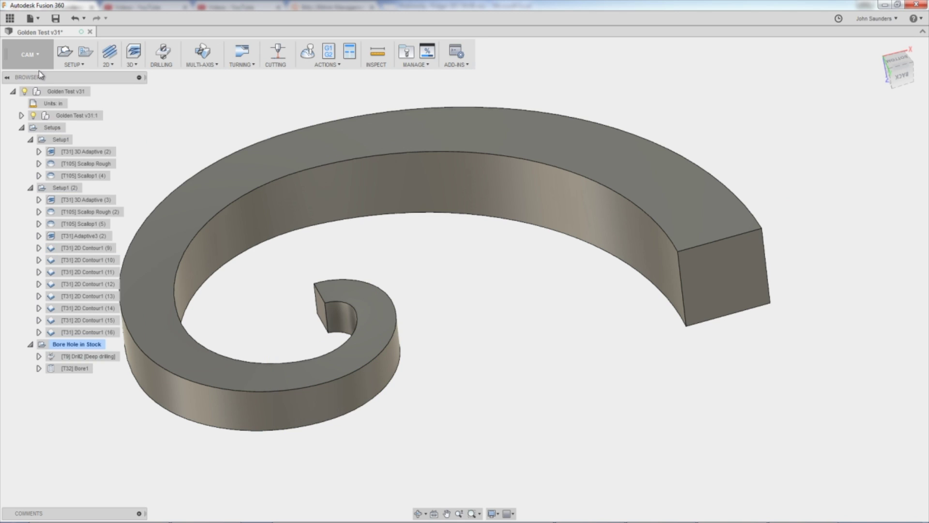
left_click(31, 60)
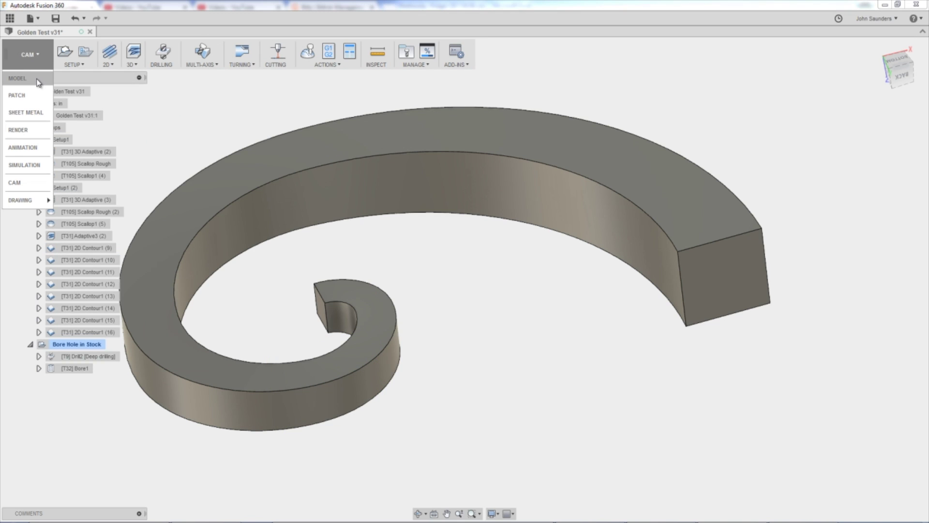
left_click(36, 77)
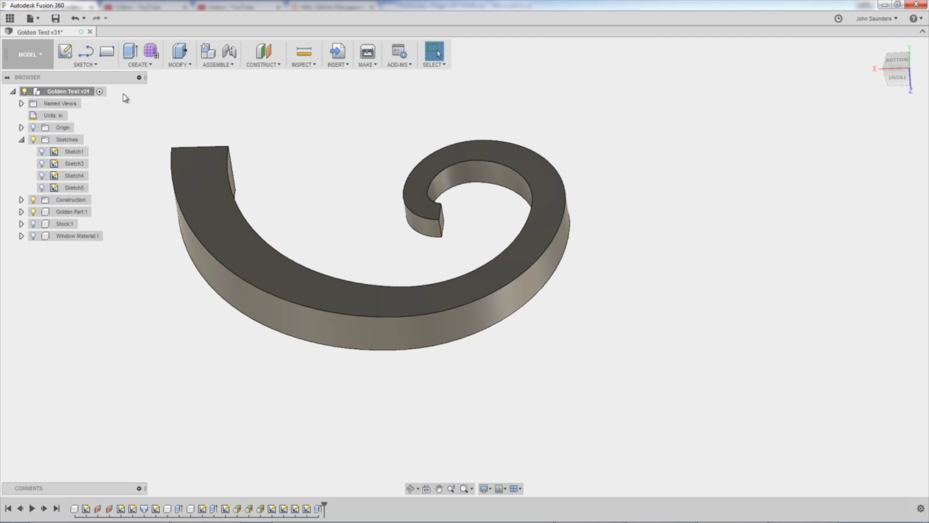
Create Sketch10 on an origin plane of the spiral part.
left_click(90, 65)
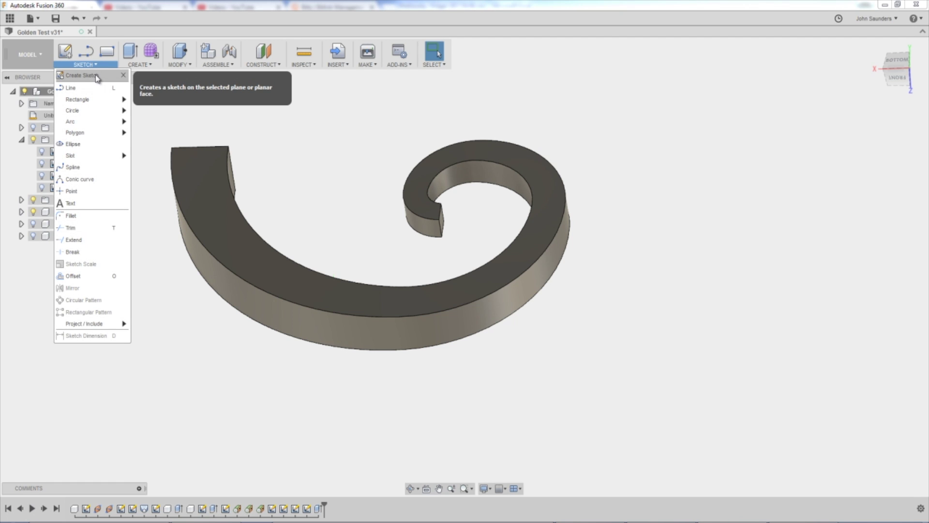
left_click(96, 76)
left_click(310, 300)
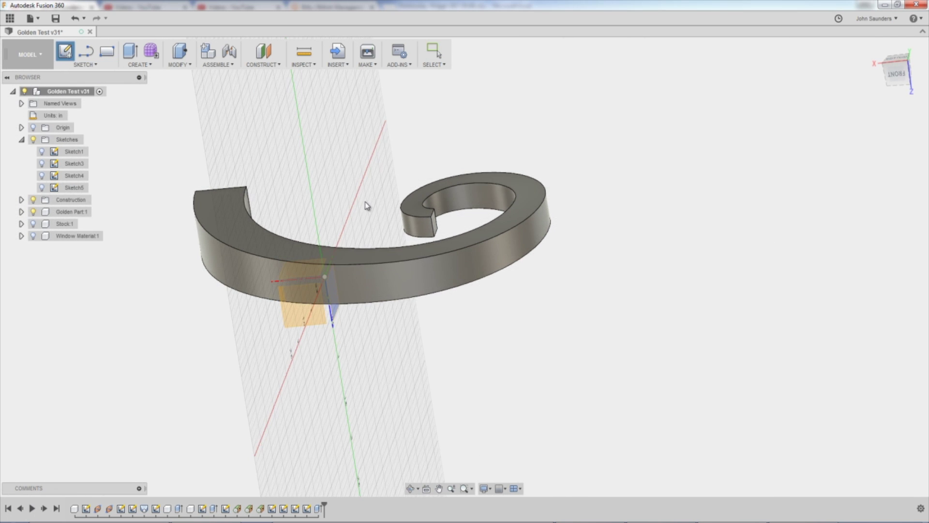
mouse_move(367, 206)
middle_mouse_down("shift")
mouse_move(373, 166)
mouse_move(401, 218)
mouse_move(352, 303)
middle_mouse_up("shift")
left_click(408, 224)
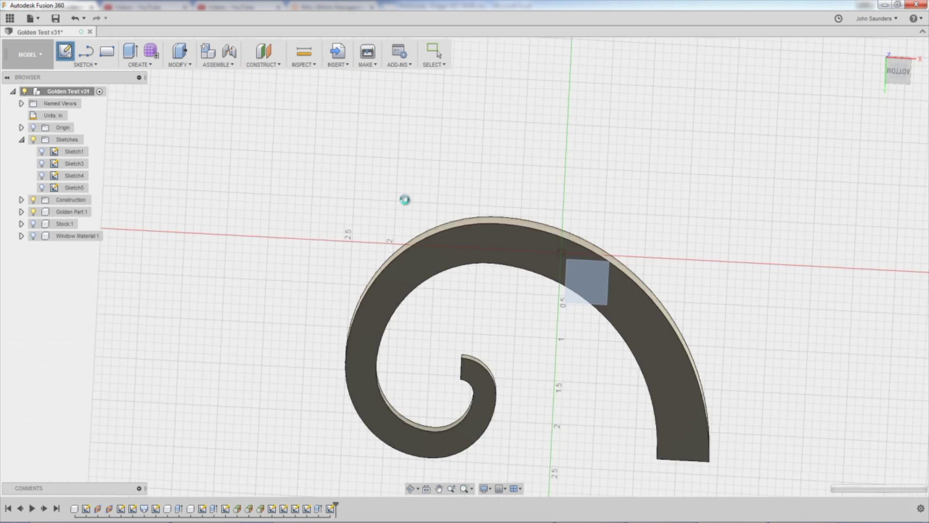
mouse_move(391, 206)
middle_mouse_down("shift")
mouse_move(394, 166)
mouse_move(418, 293)
mouse_move(444, 255)
mouse_move(376, 276)
mouse_move(328, 265)
middle_mouse_up("shift")
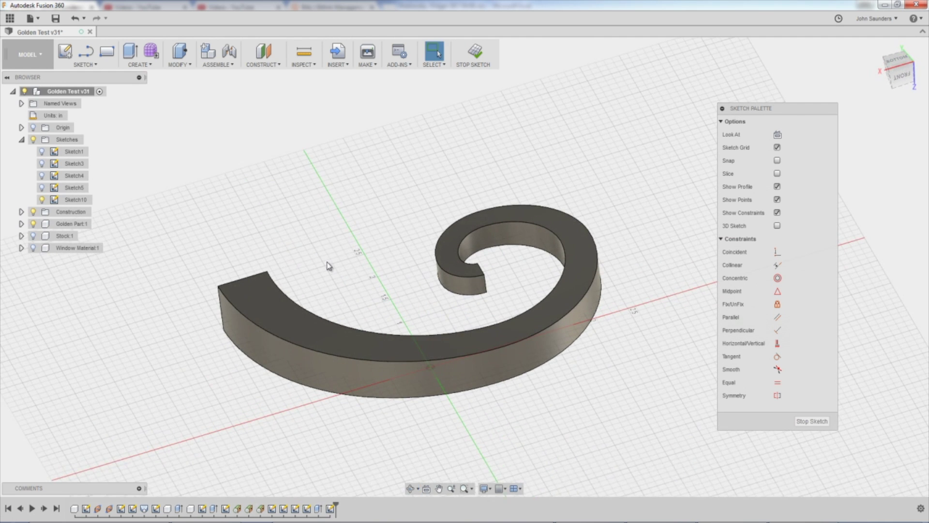
Project the spiral body's edges into Sketch10 with P.
key("p")
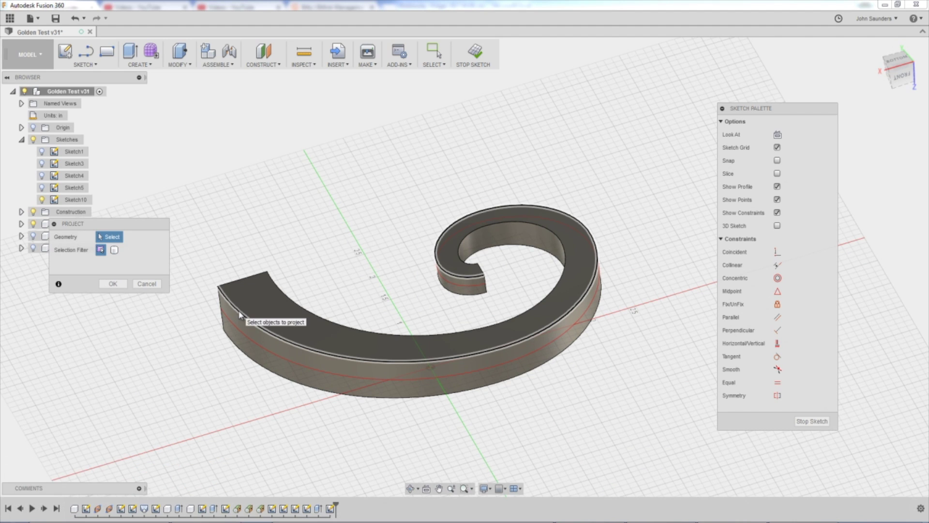
left_click(237, 312)
middle_click_drag(314, 212, 221, 261, "shift")
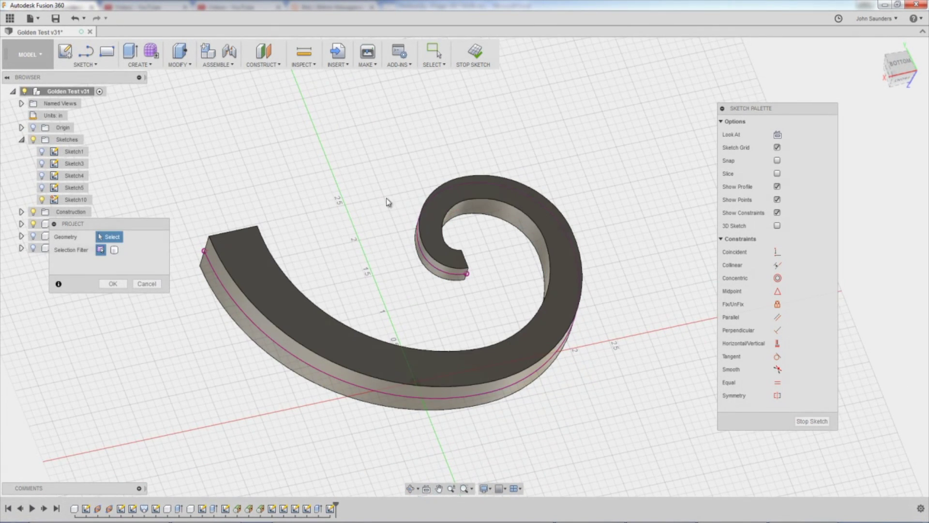
middle_click_drag(286, 197, 220, 164, "shift")
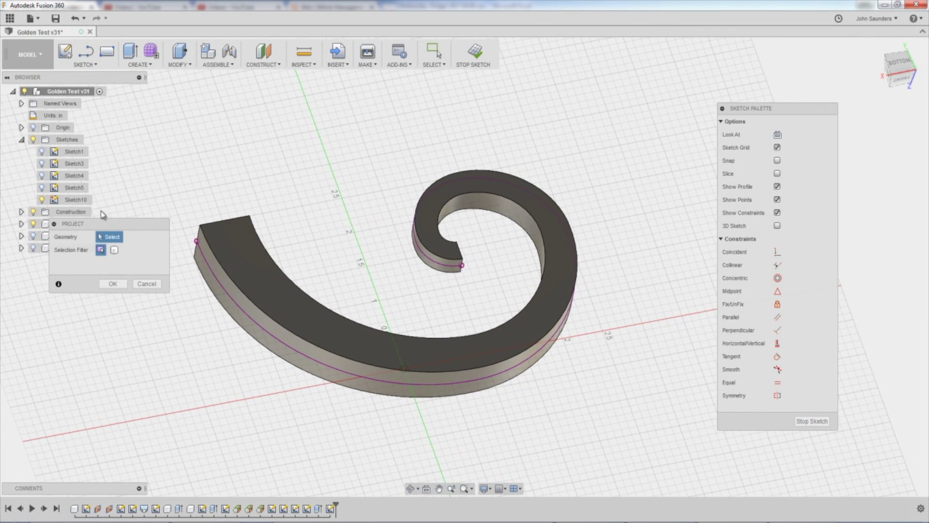
Hide the Golden Part 1 body so only the projected spiral curves remain visible.
left_click_drag(96, 224, 81, 289)
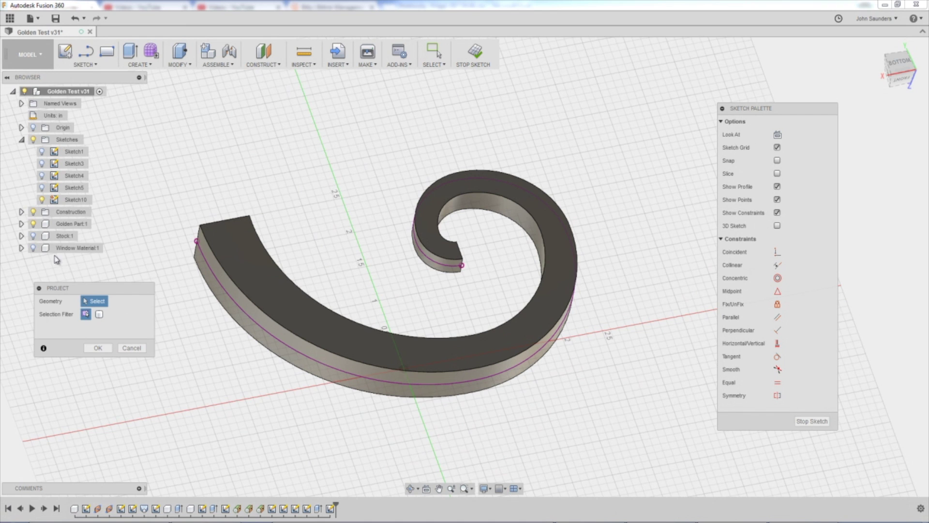
left_click(21, 224)
left_click(42, 248)
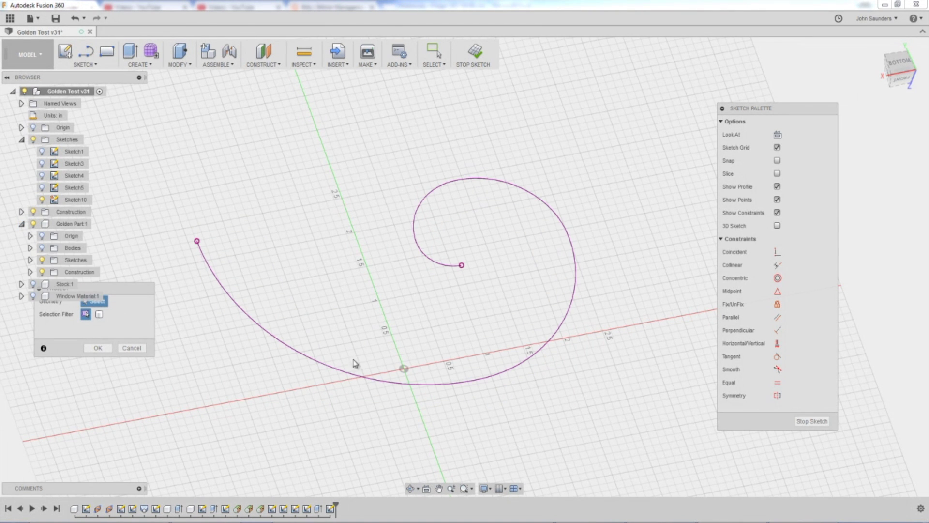
mouse_move(428, 226)
middle_mouse_down("shift")
mouse_move(542, 188)
mouse_move(497, 197)
middle_mouse_up("shift")
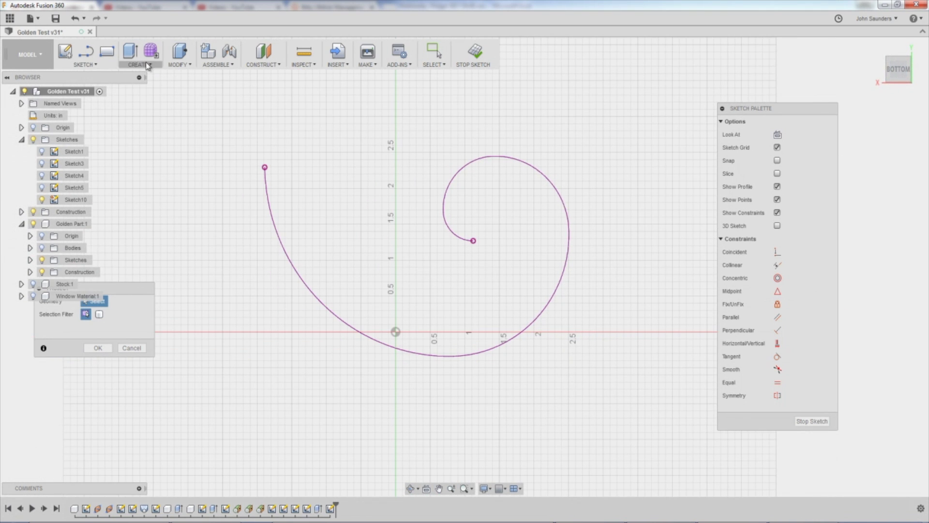
left_click(92, 66)
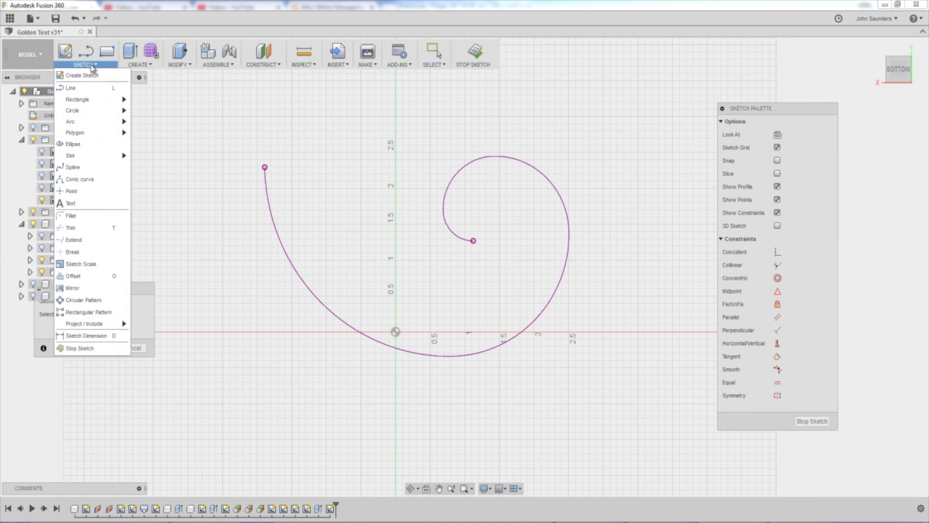
Place a sketch point on the outer spiral curve.
left_click(79, 191)
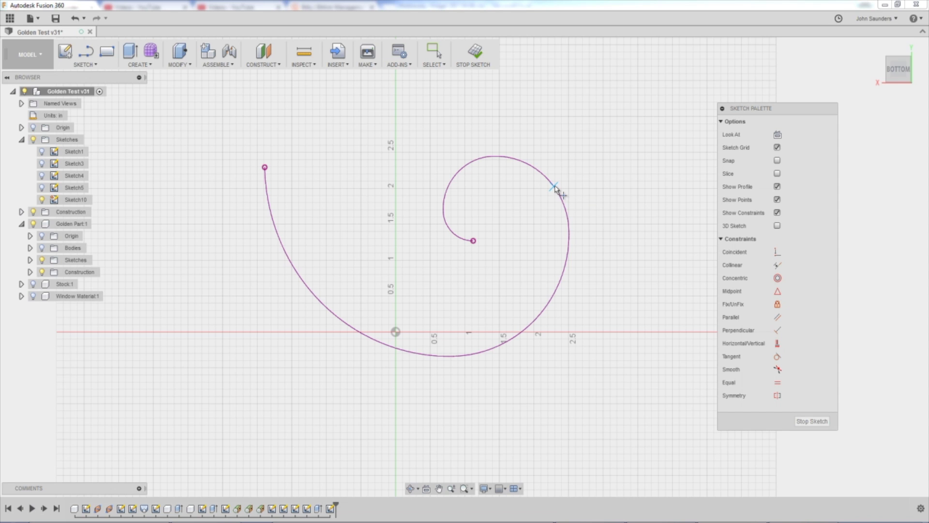
scroll(554, 186, "up", 3)
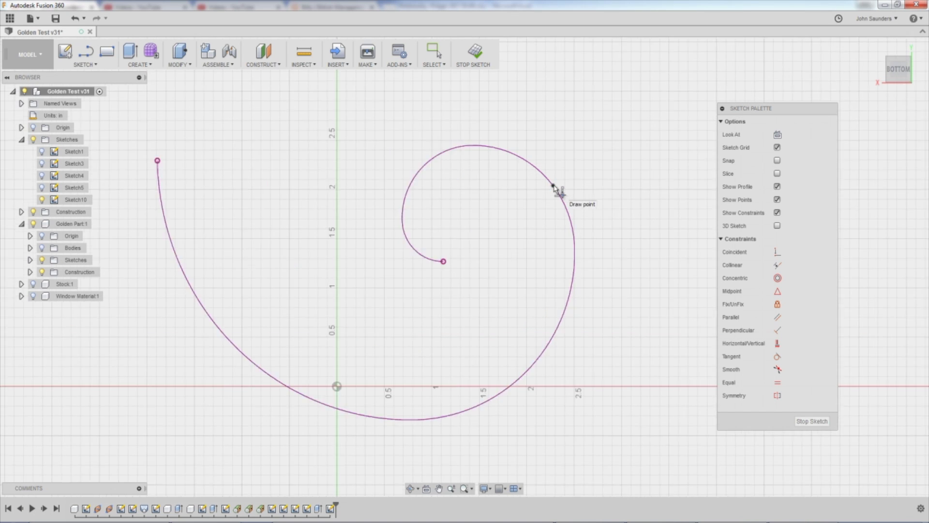
left_click(554, 185)
Draw a short straight line between two points on the spiral curve.
key("l")
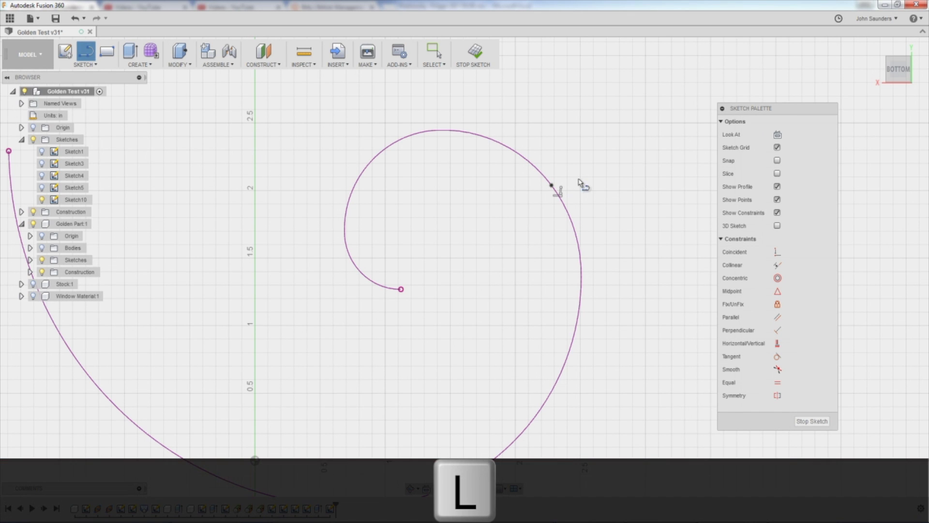
left_click(528, 161)
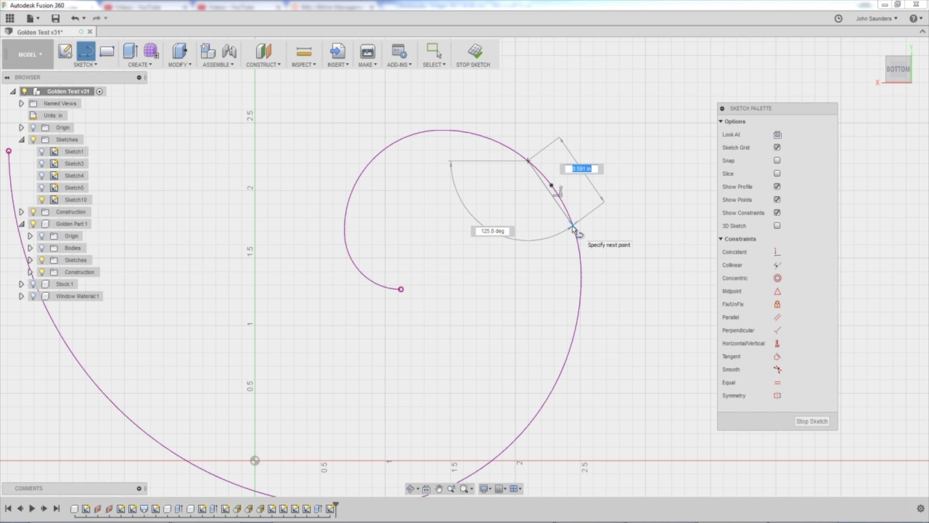
left_click(576, 231)
key("Escape")
scroll(565, 139, "up", 1)
scroll(565, 139, "up", 1)
key("d")
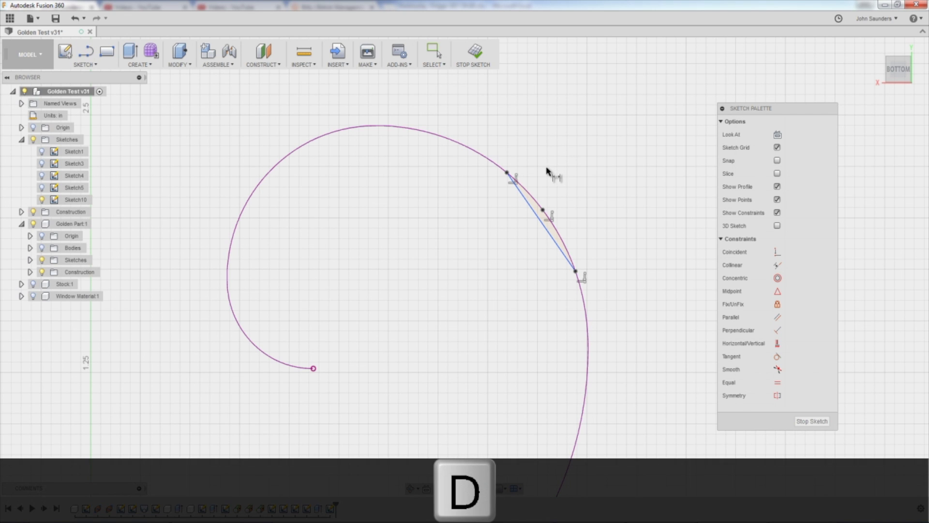
Dimension the line's upper endpoint to the spiral point at 0.25 in.
left_click(507, 173)
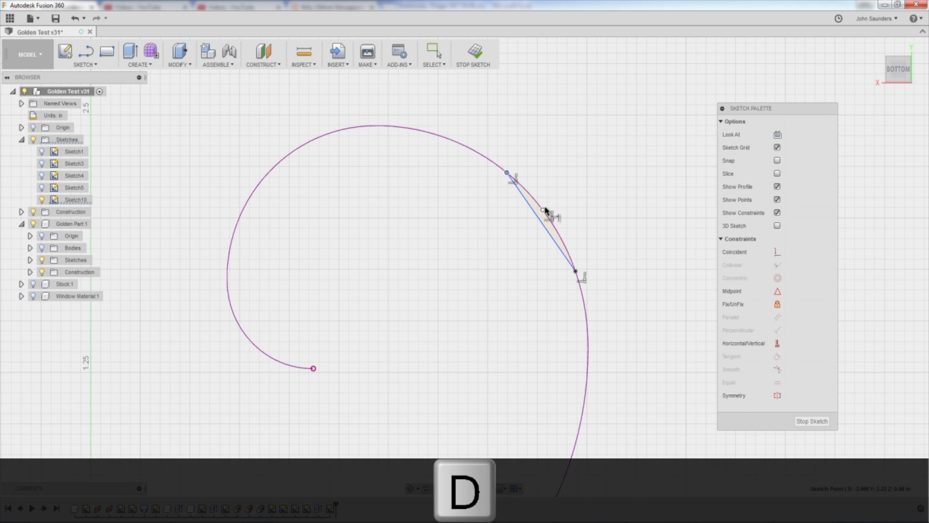
left_click(544, 210)
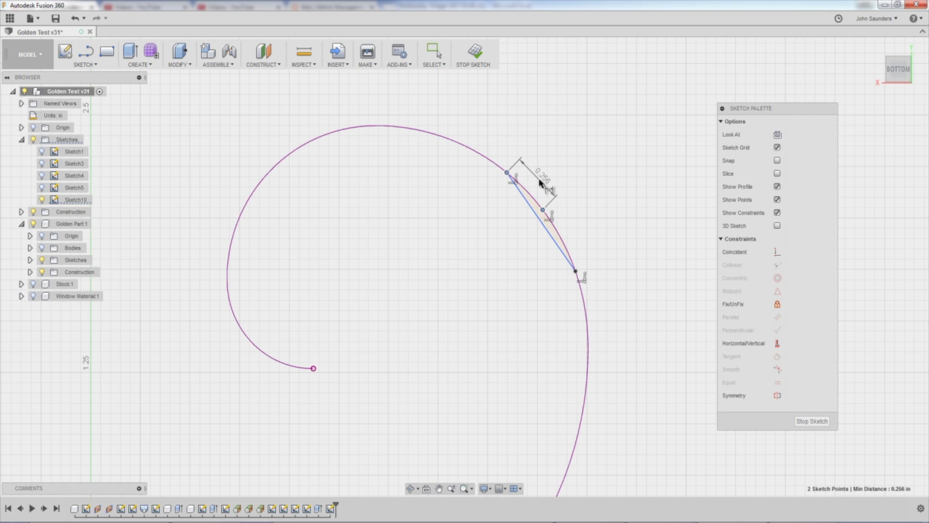
left_click(550, 189)
key("Delete")
type("0.25")
key("Return")
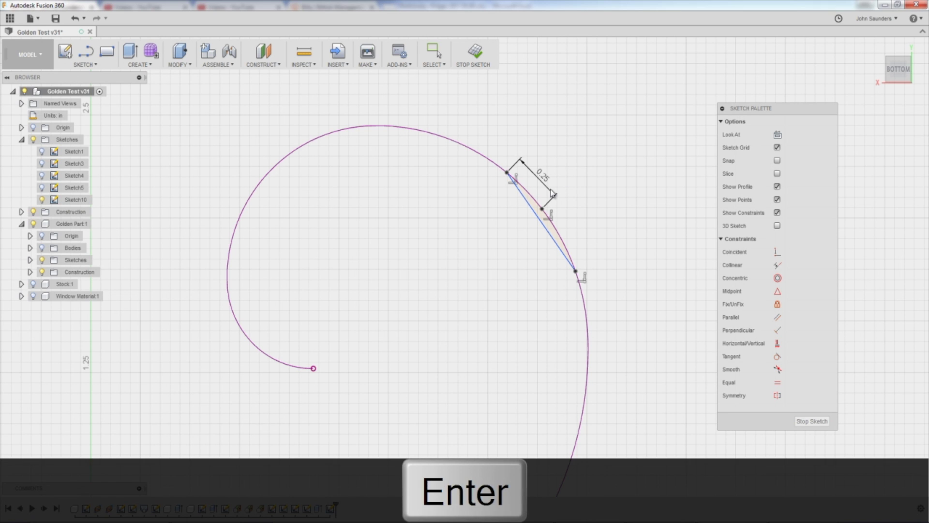
double_click(543, 177)
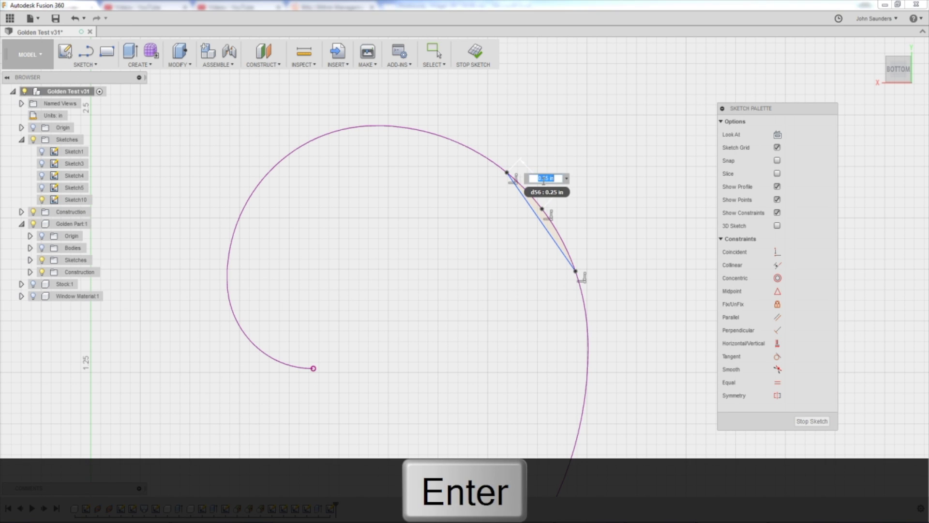
key("Return")
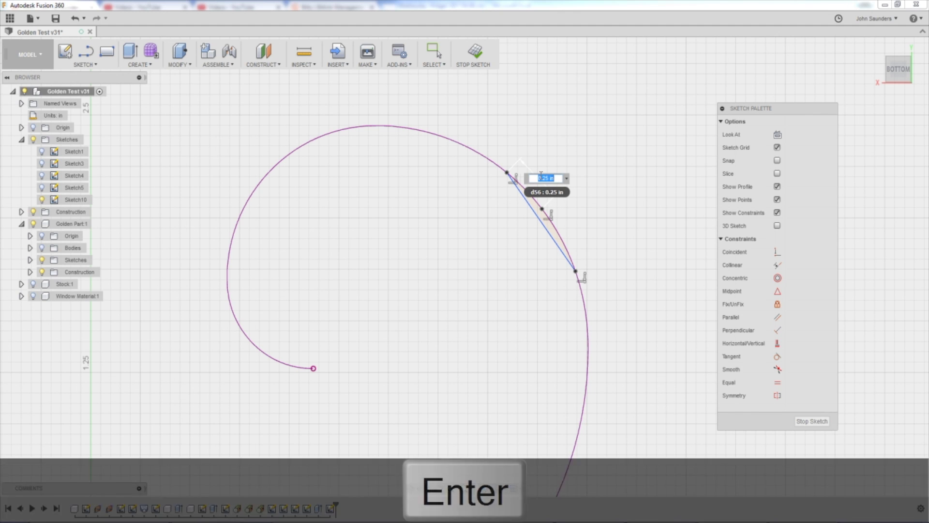
Add a second distance linked to d56 (fx: 0.25), then delete it.
key("d")
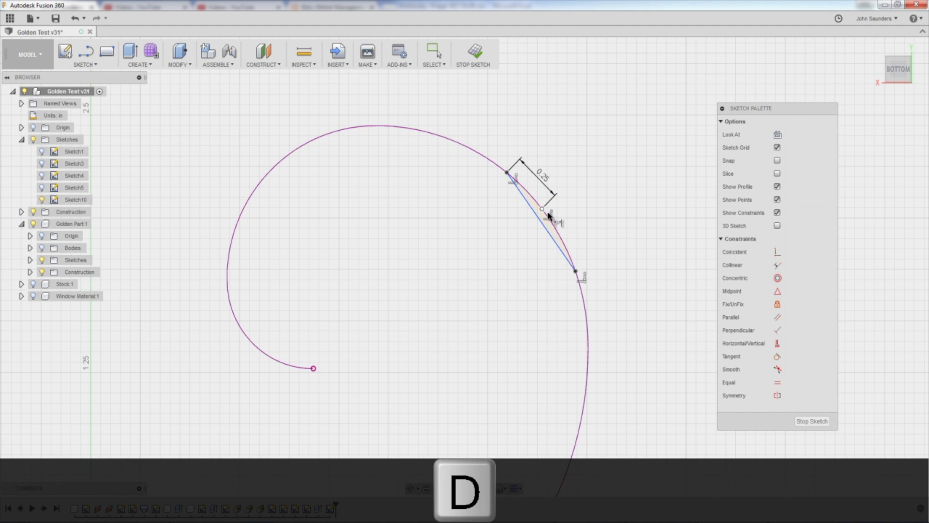
left_click(548, 214)
left_click(576, 272)
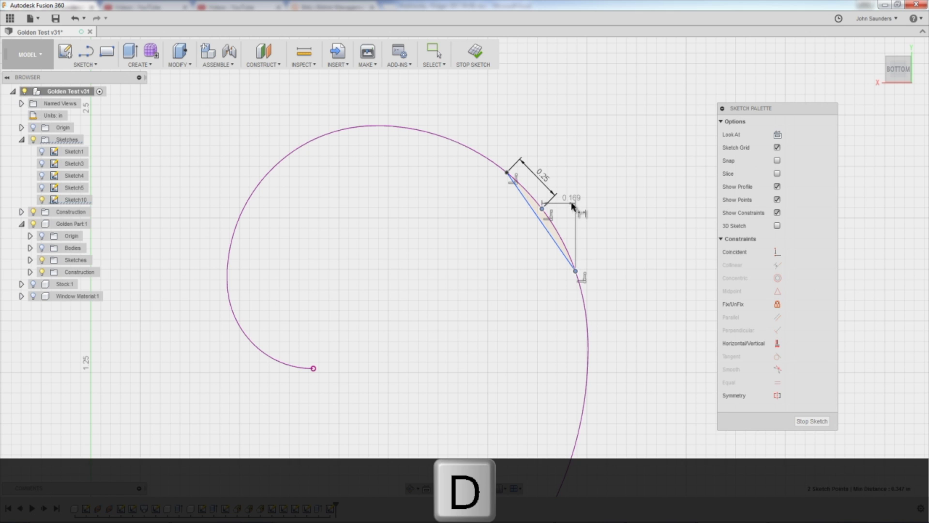
left_click(577, 213)
type("d56")
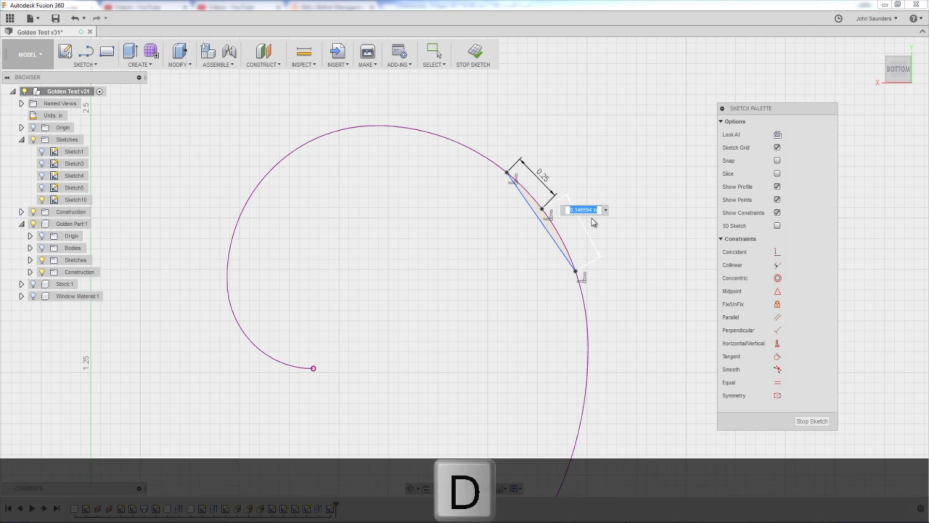
key("Return")
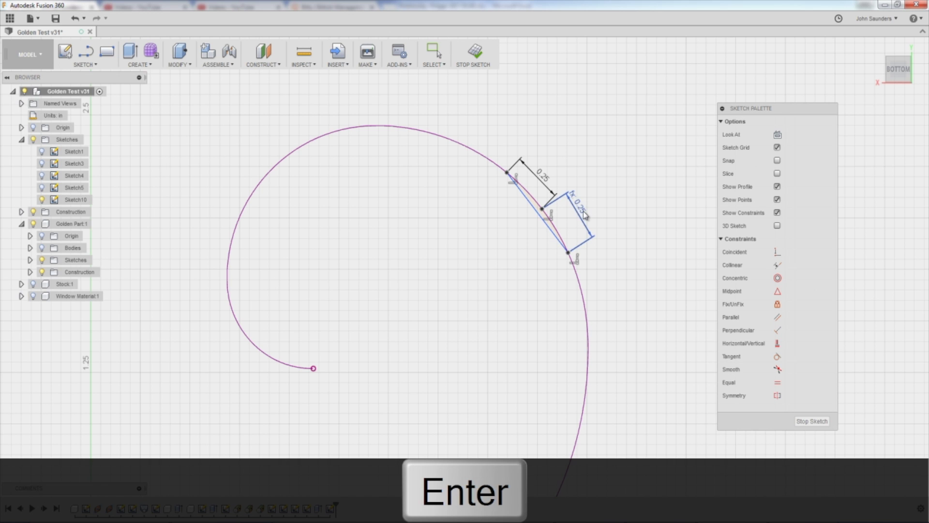
scroll(583, 211, "up", 2)
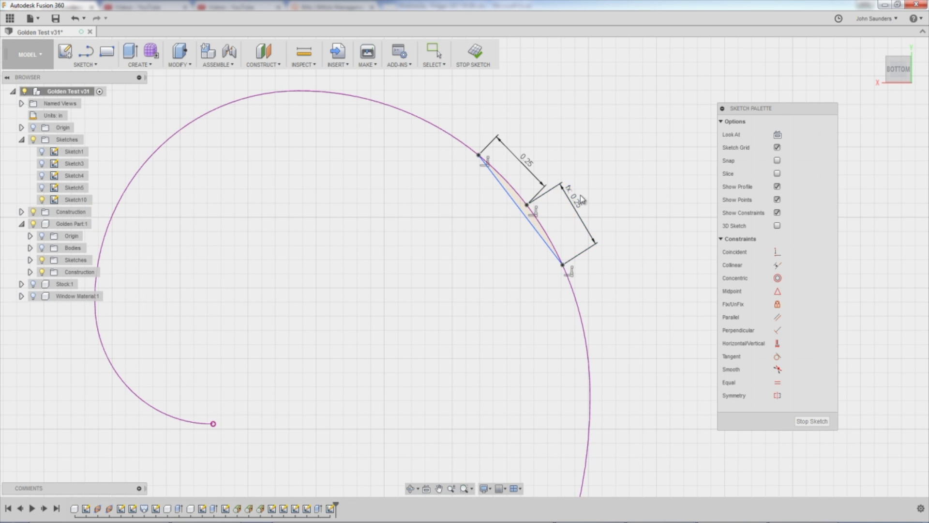
left_click_drag(582, 198, 584, 200)
key("Delete")
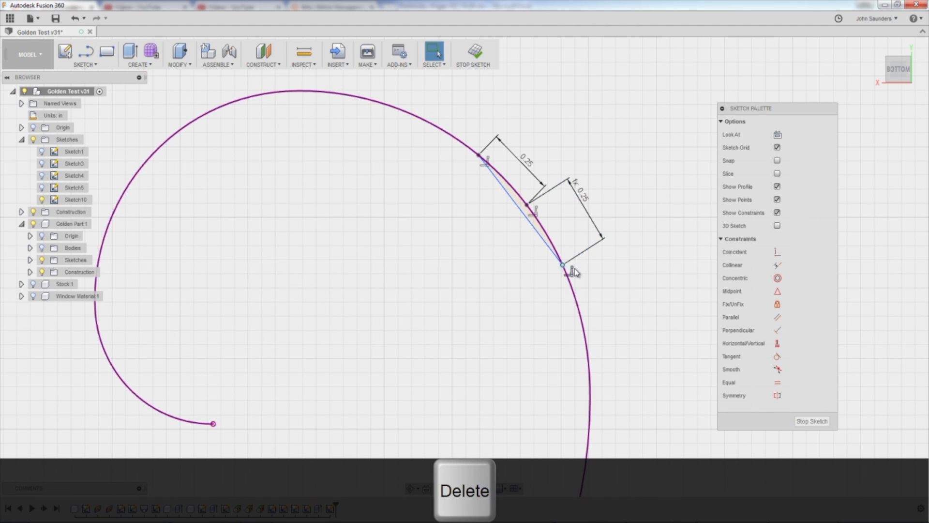
key("Delete")
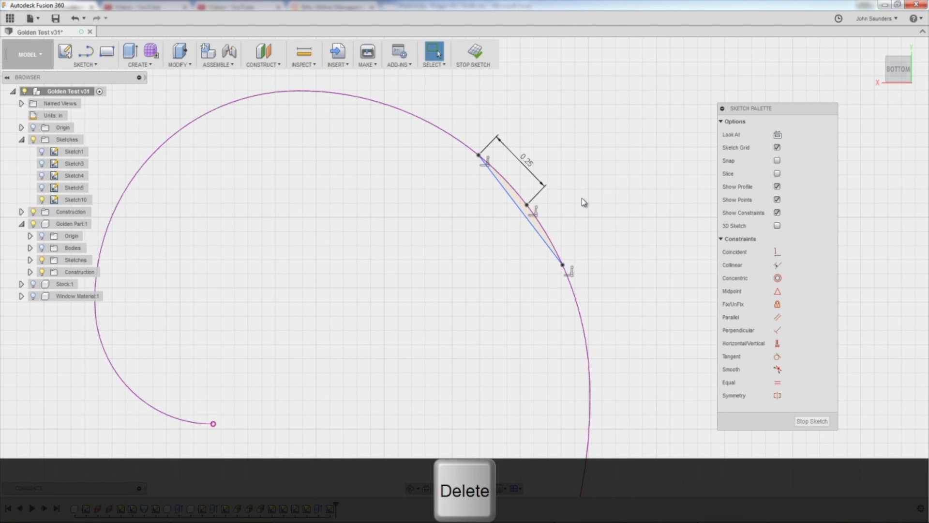
Add another distance to the lower endpoint as fx: 0.25, then remove it.
key("d")
left_click(527, 205)
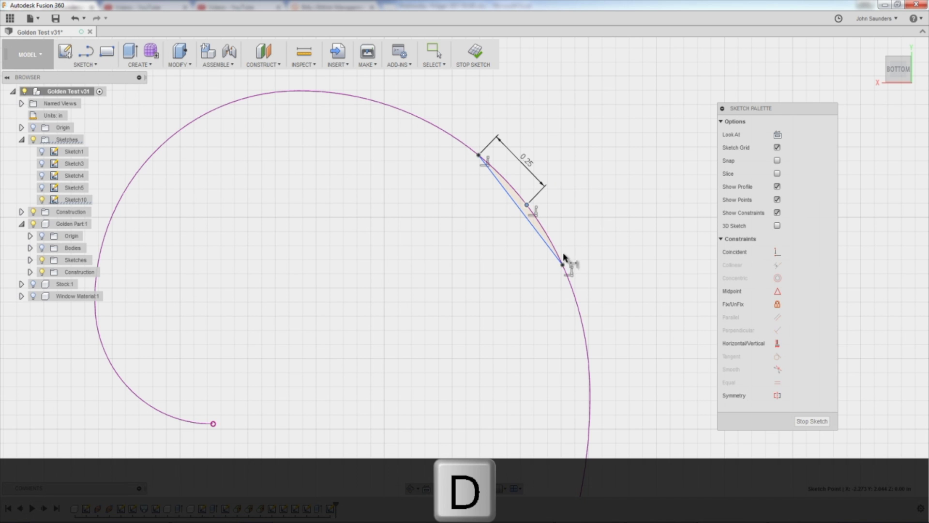
left_click(562, 265)
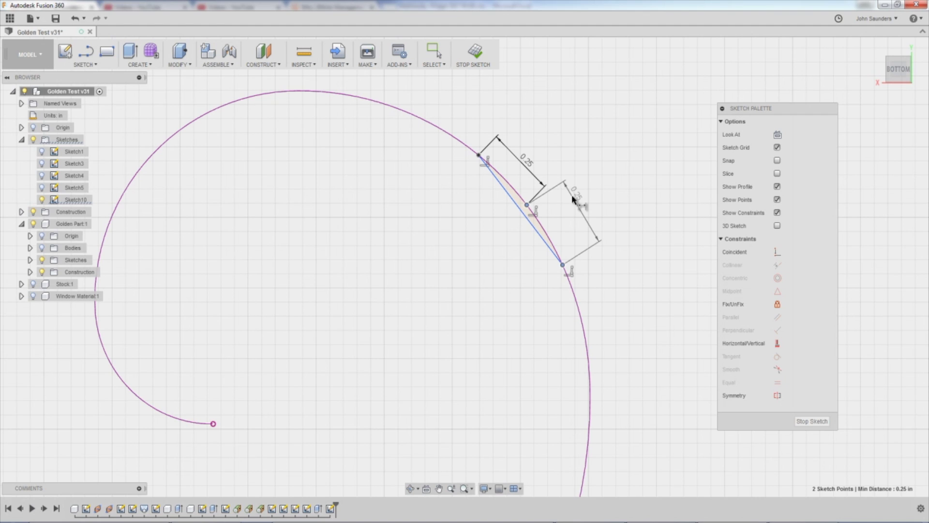
left_click(572, 213)
key("Return")
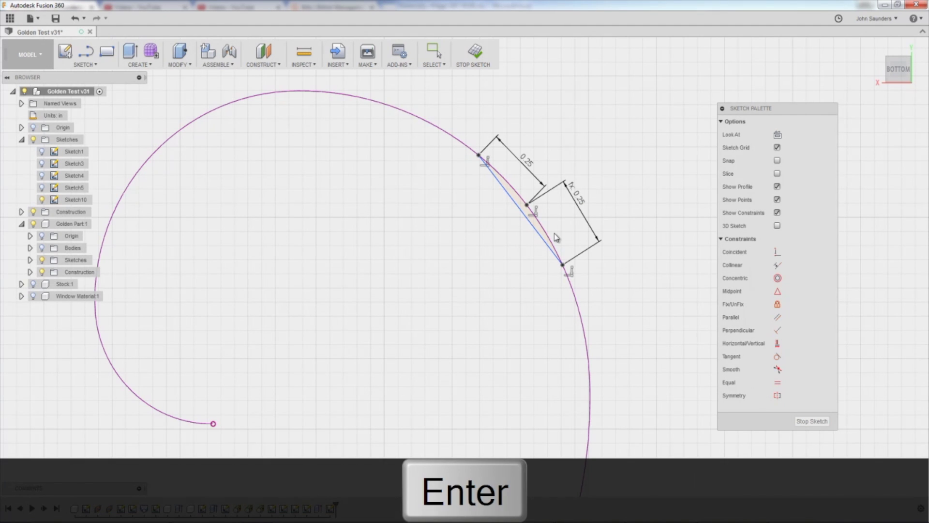
left_click(577, 200)
key("Delete")
Add an aligned fx: 0.25 dimension from the arc point to the lower endpoint, then drag-test the point.
key("d")
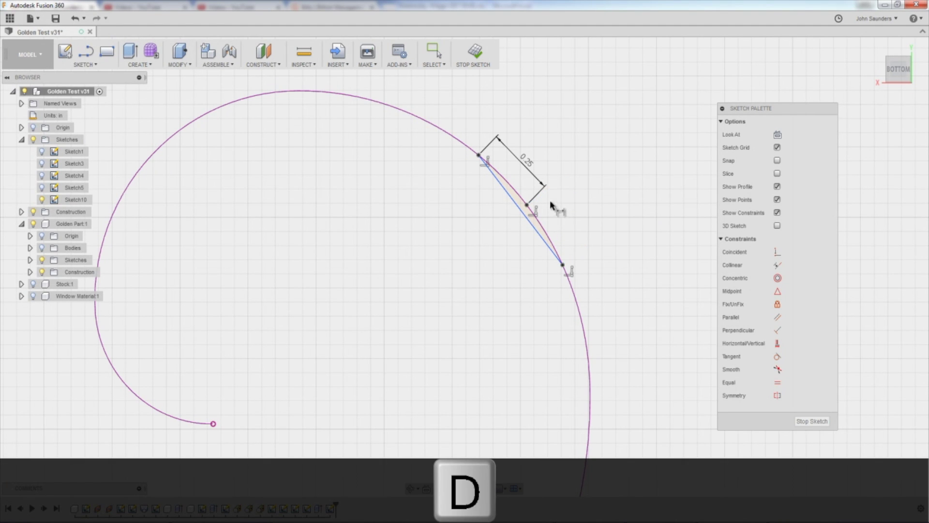
left_click(527, 205)
left_click(563, 265)
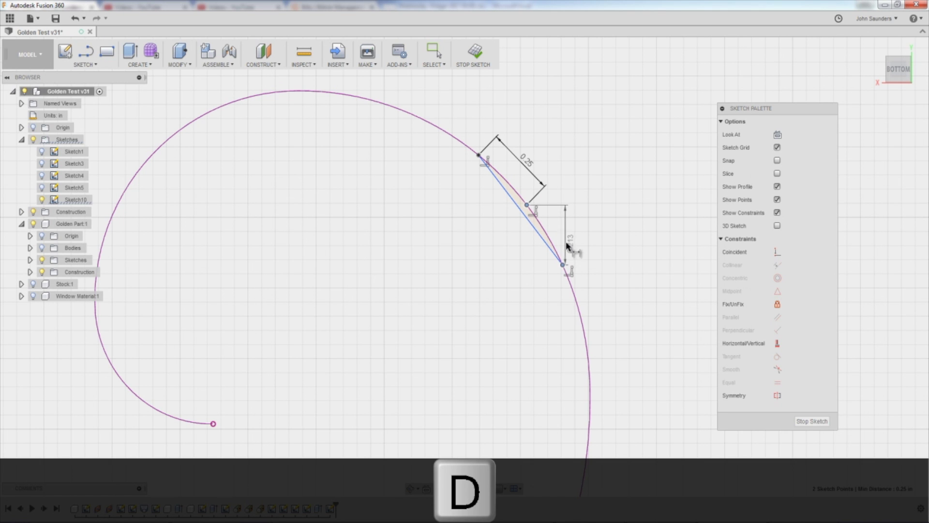
right_click(570, 224)
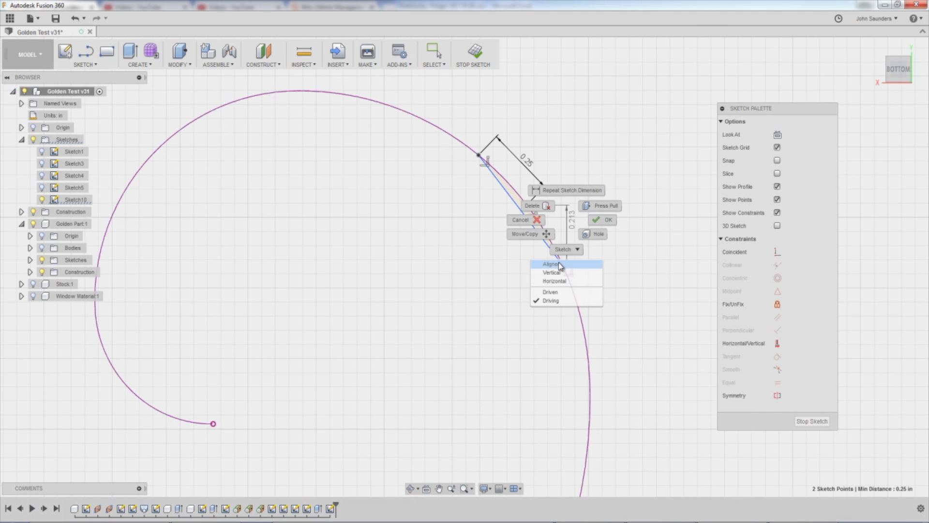
left_click(560, 265)
right_click(572, 222)
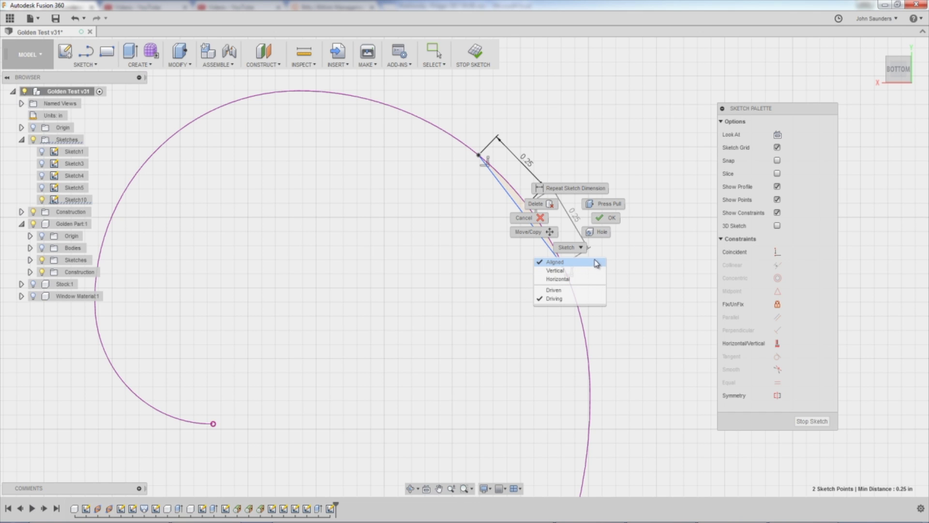
left_click(578, 270)
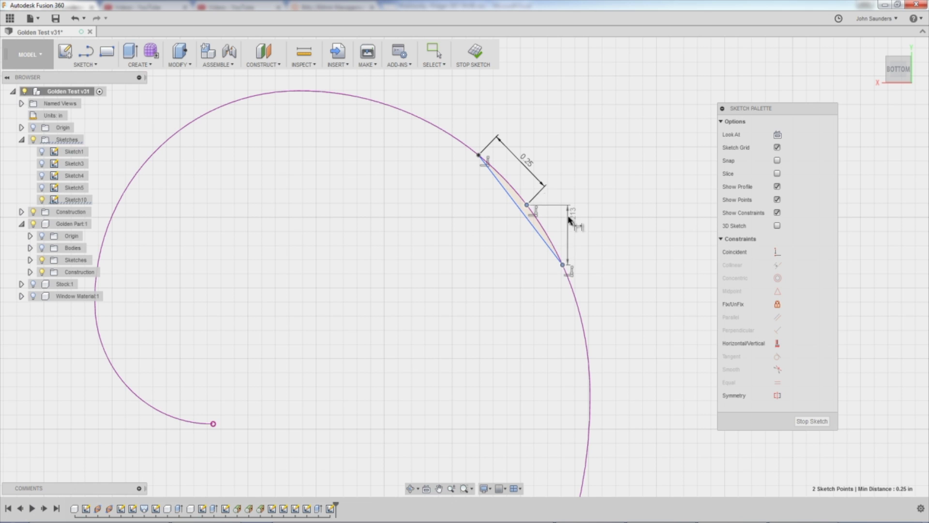
left_click(564, 290)
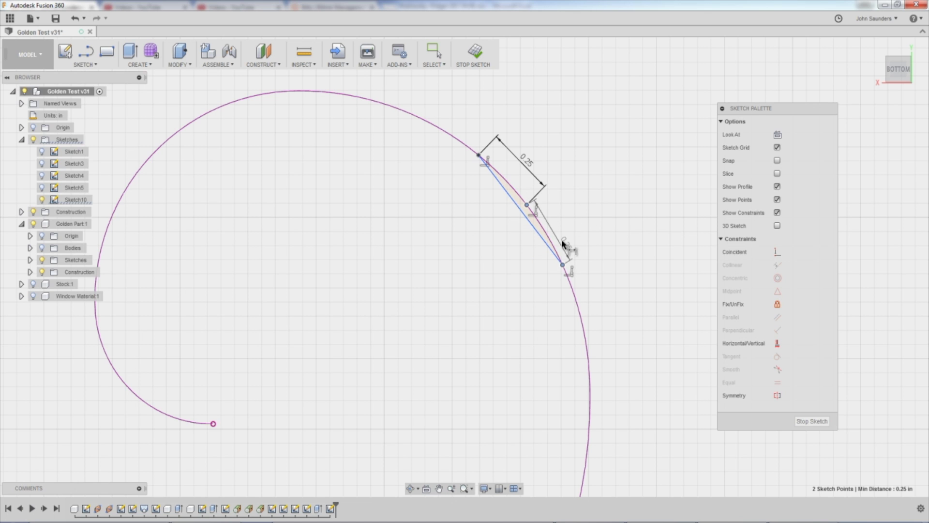
left_click(567, 228)
type("d5")
key("Return")
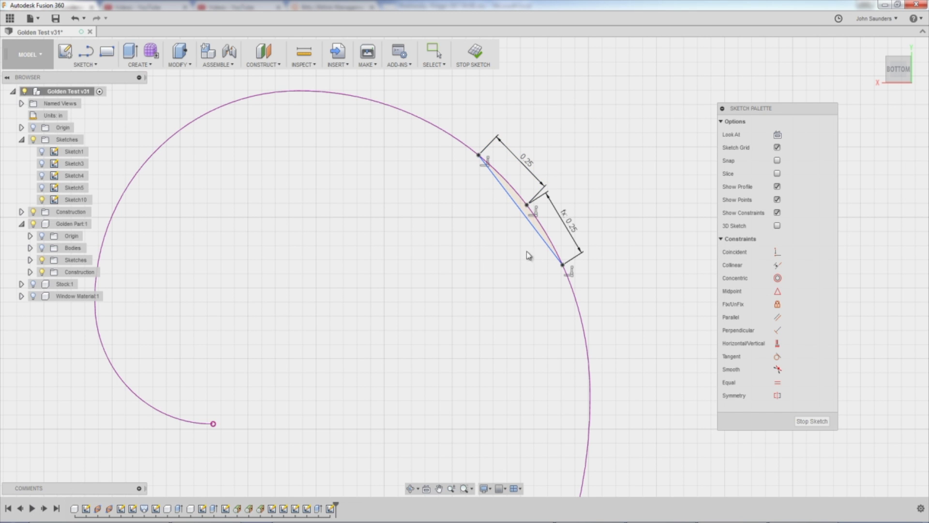
mouse_move(527, 204)
left_mouse_down()
mouse_move(532, 212)
mouse_move(507, 181)
mouse_move(529, 208)
mouse_move(519, 195)
left_mouse_up()
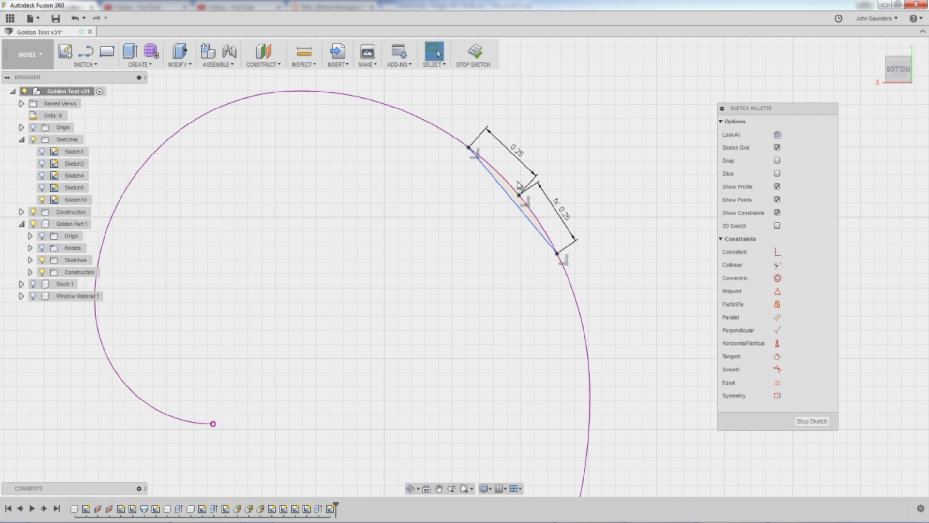
Fix the middle point on the spiral arc in place.
left_click(521, 197)
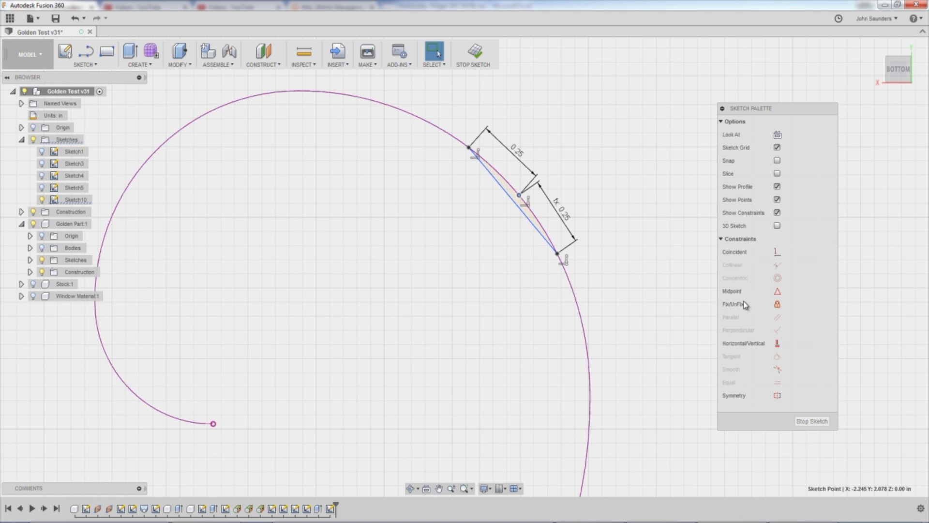
left_click(778, 305)
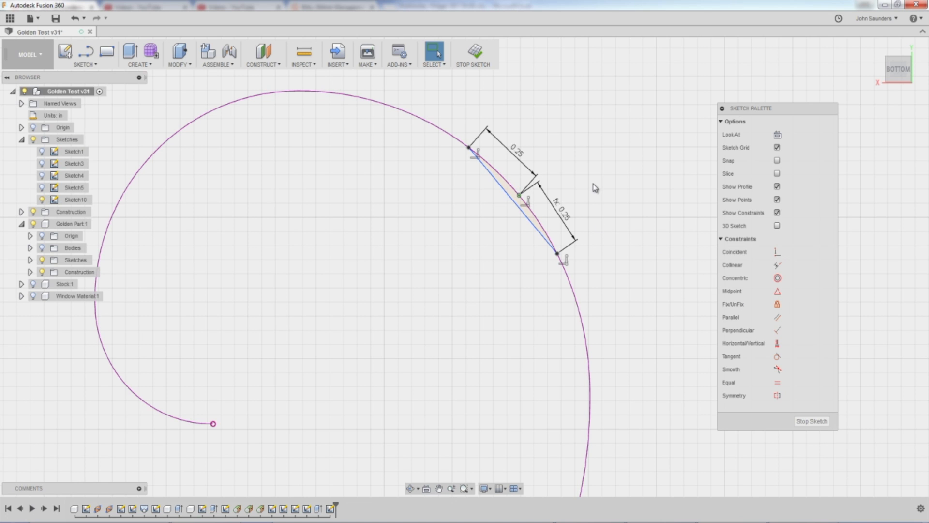
left_click(517, 213)
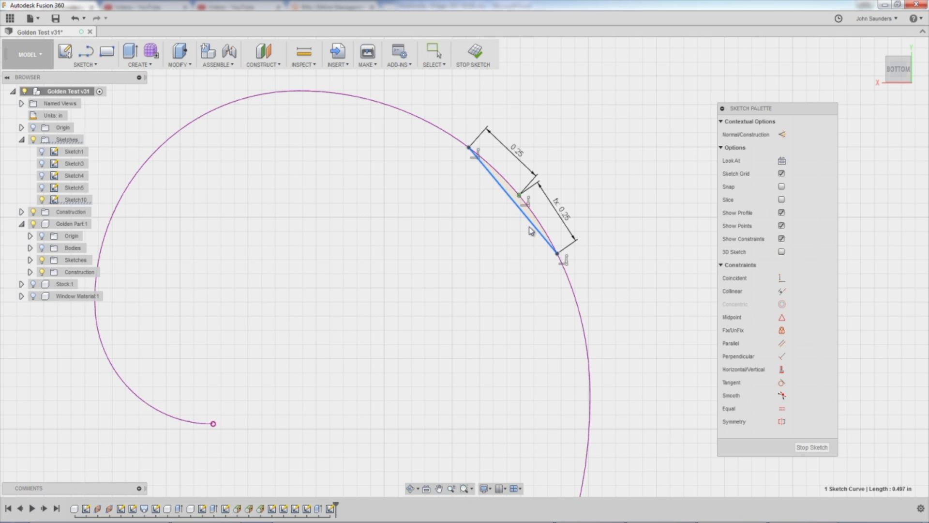
left_click(556, 259)
key("Escape")
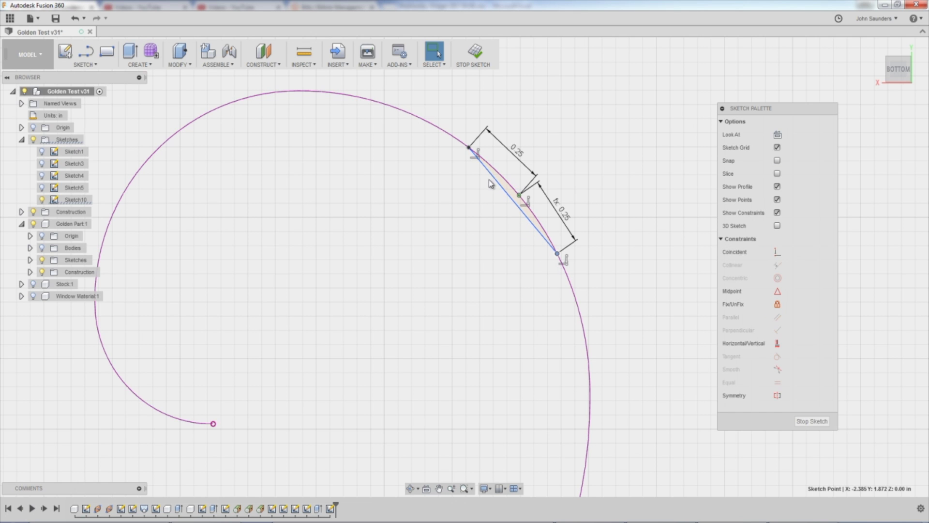
Convert the straight chord line into construction geometry.
left_click(468, 146)
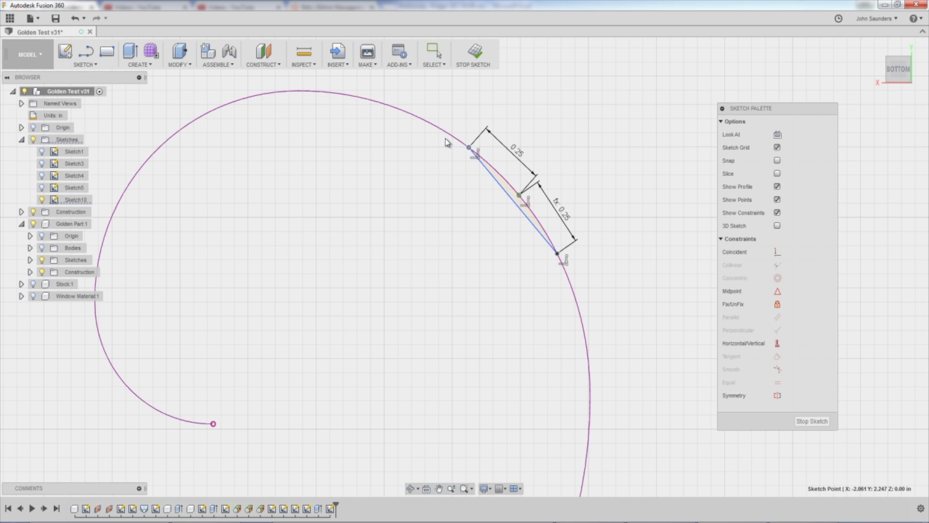
left_click(504, 196)
left_click(498, 202)
scroll(524, 214, "up", 1)
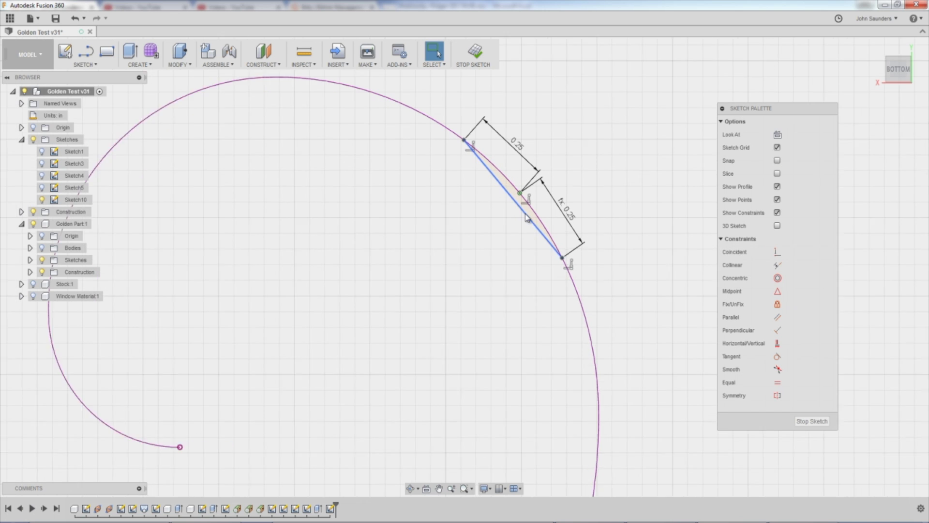
scroll(525, 213, "up", 1)
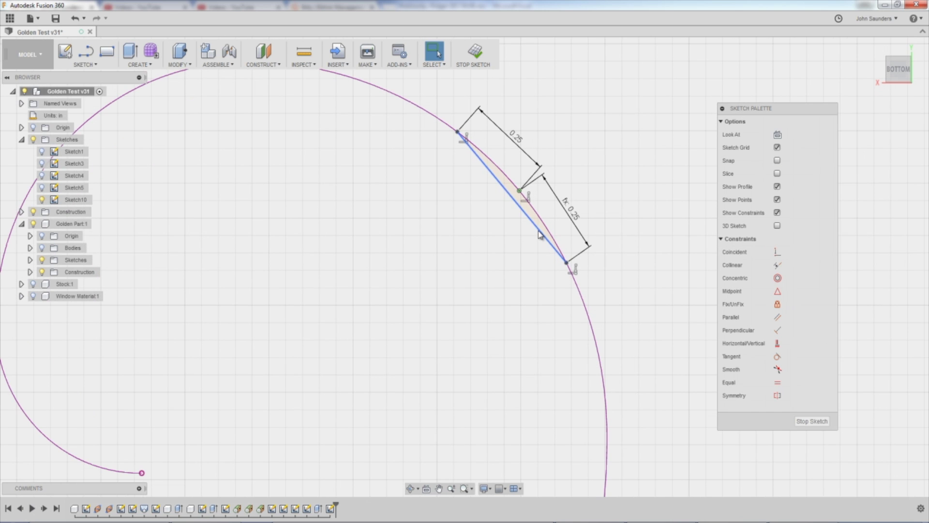
left_click(565, 264)
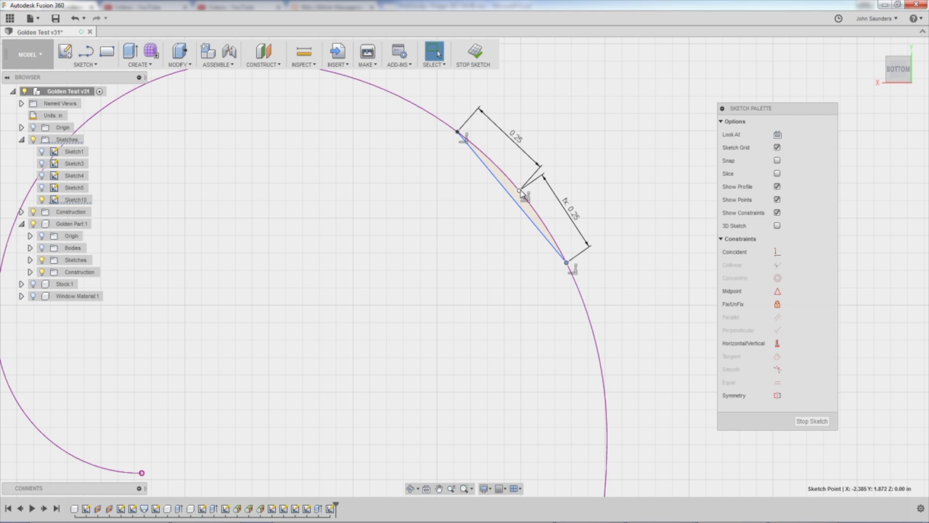
left_click(528, 221)
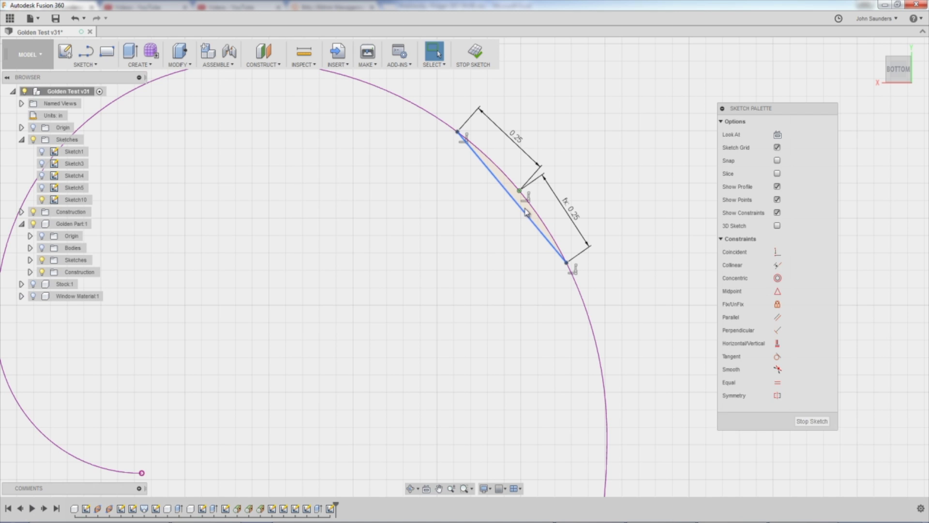
key("x")
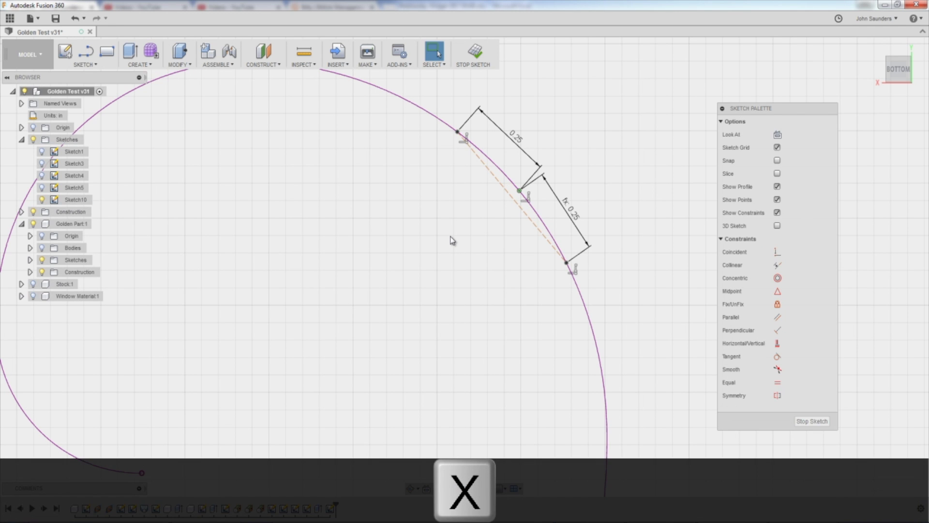
scroll(453, 240, "down", 2)
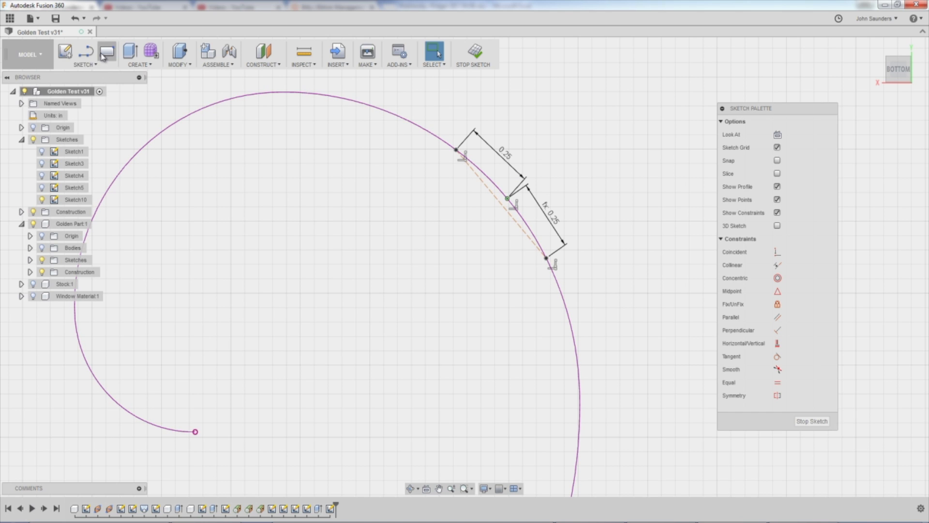
Cancel the Break tool and apply Break Link to the projected spiral curve.
left_click(85, 65)
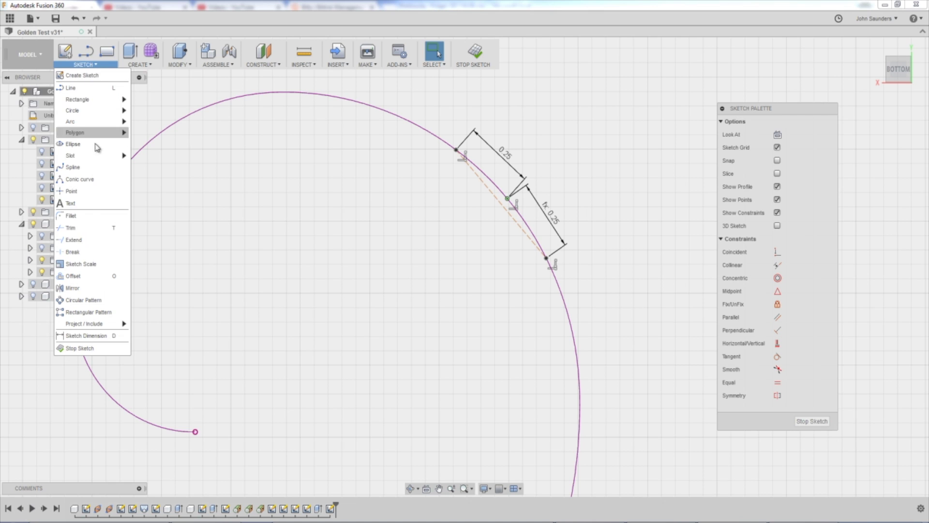
left_click(89, 251)
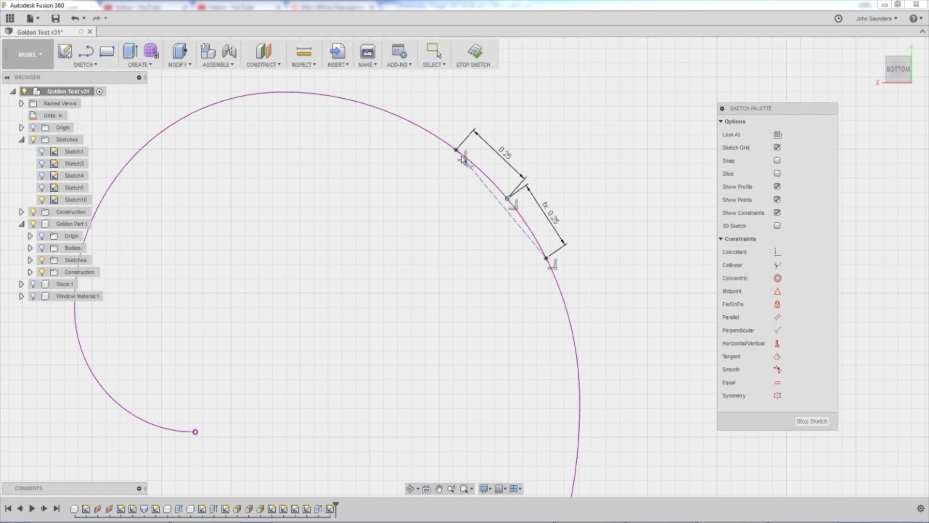
key("Escape")
key("Escape")
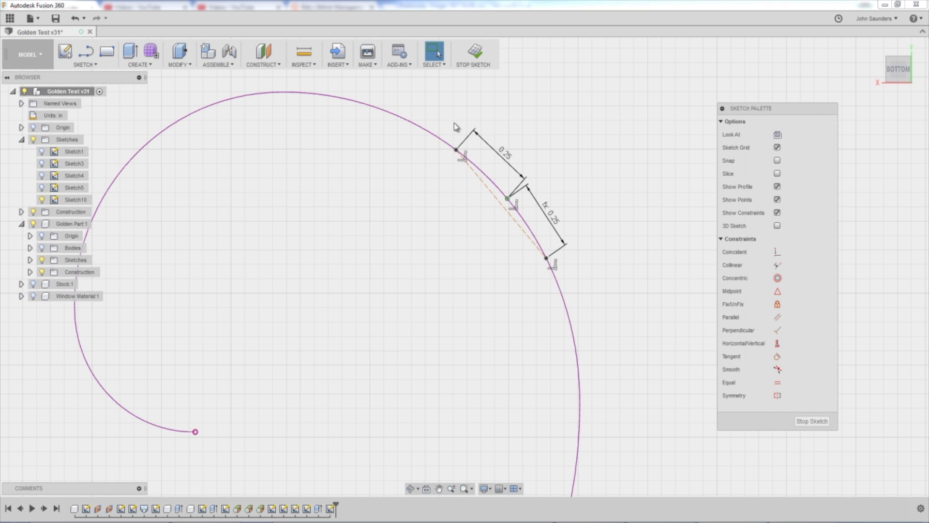
scroll(623, 217, "up", 2)
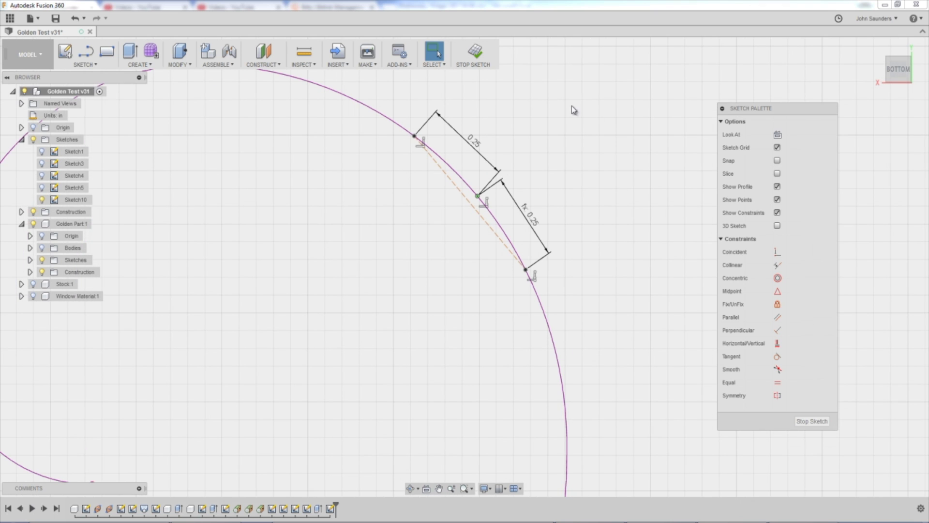
left_click(396, 124)
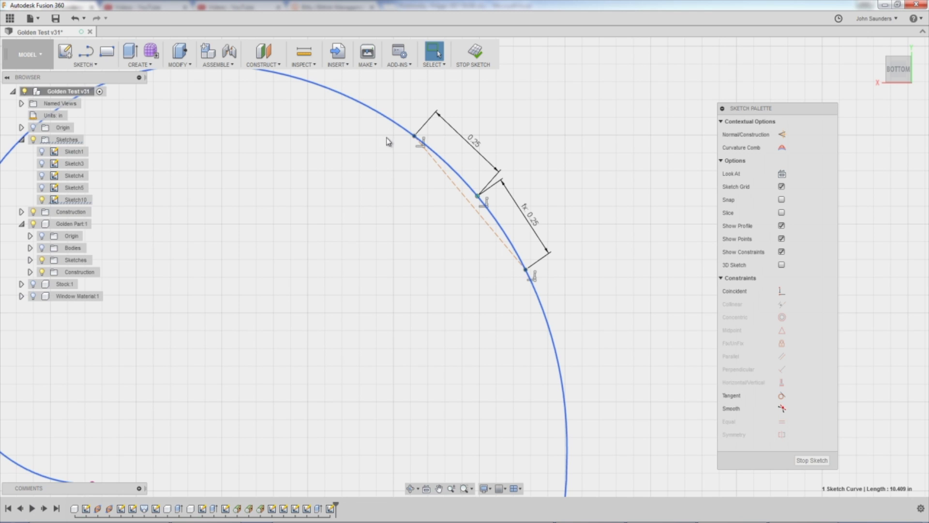
scroll(385, 192, "down", 2)
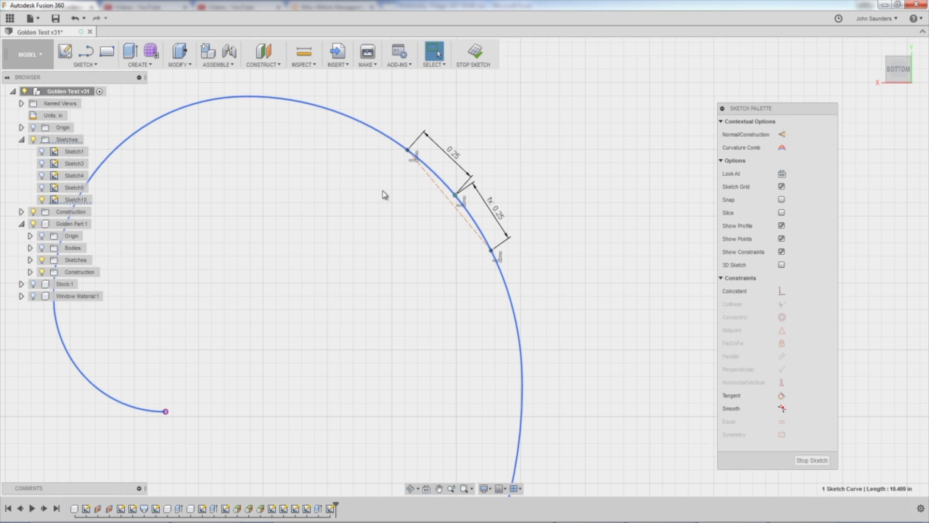
right_click(374, 161)
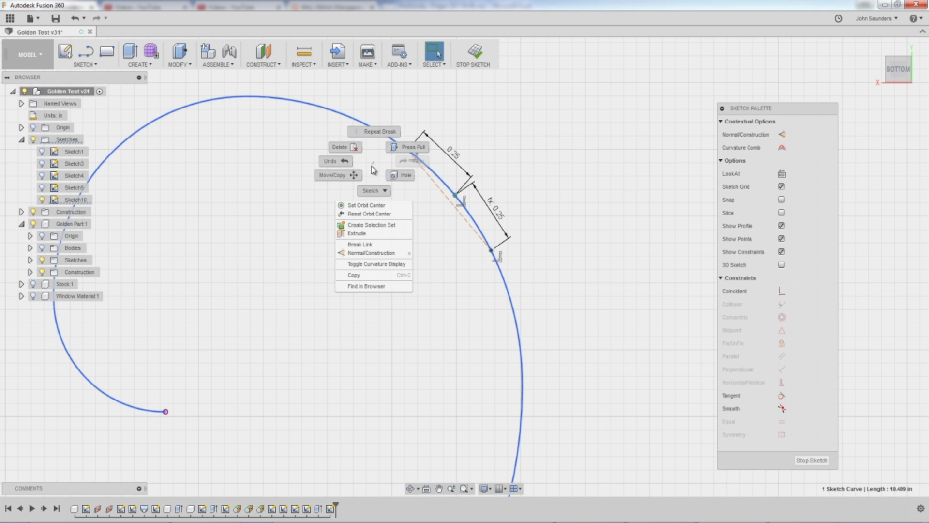
left_click(364, 248)
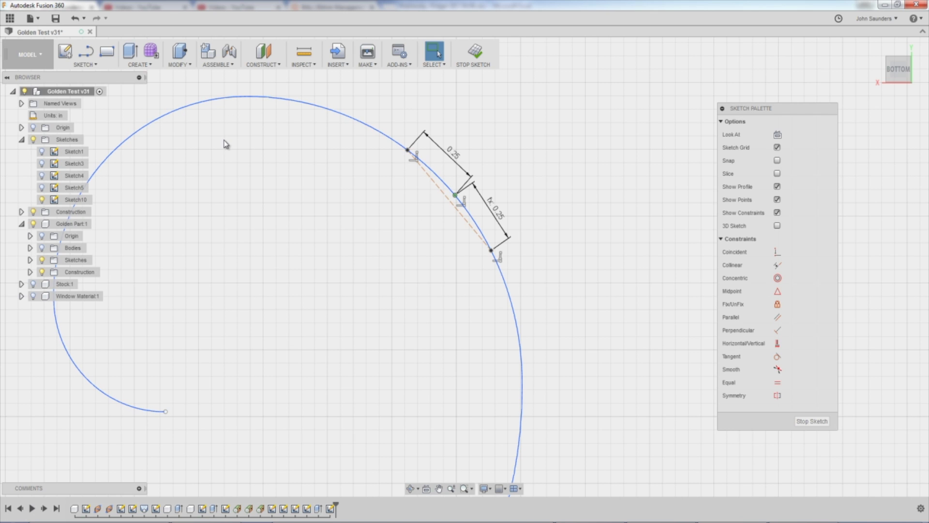
left_click(88, 66)
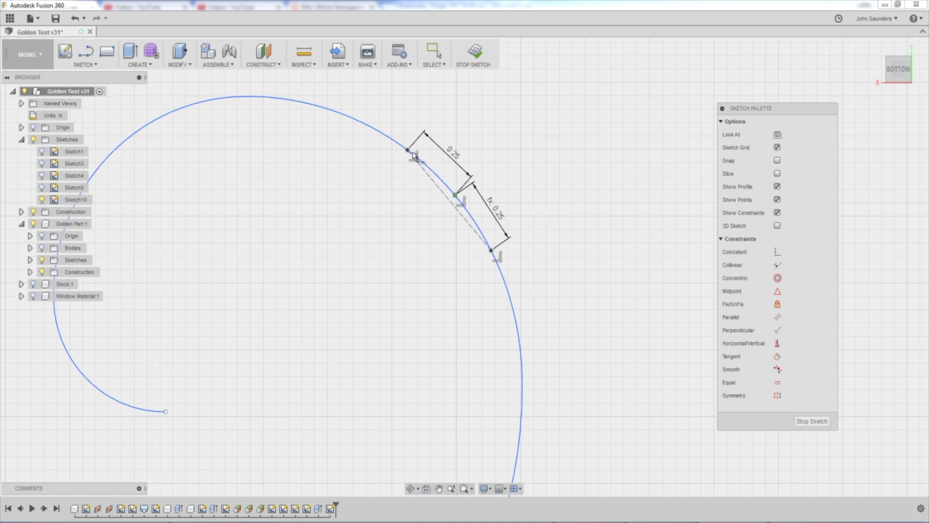
Finish breaking the spiral at both points, undoing an accidental move of the 0.501 in segment.
key("Escape")
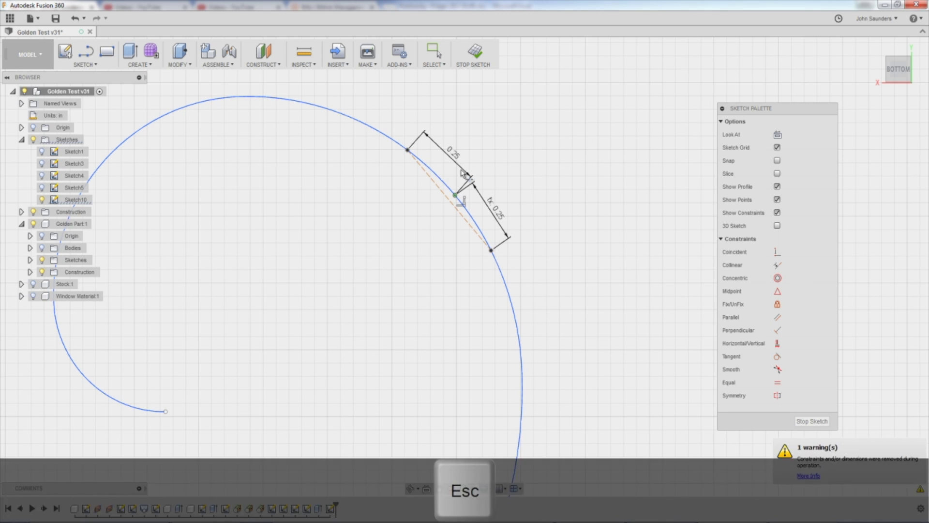
left_click(437, 181)
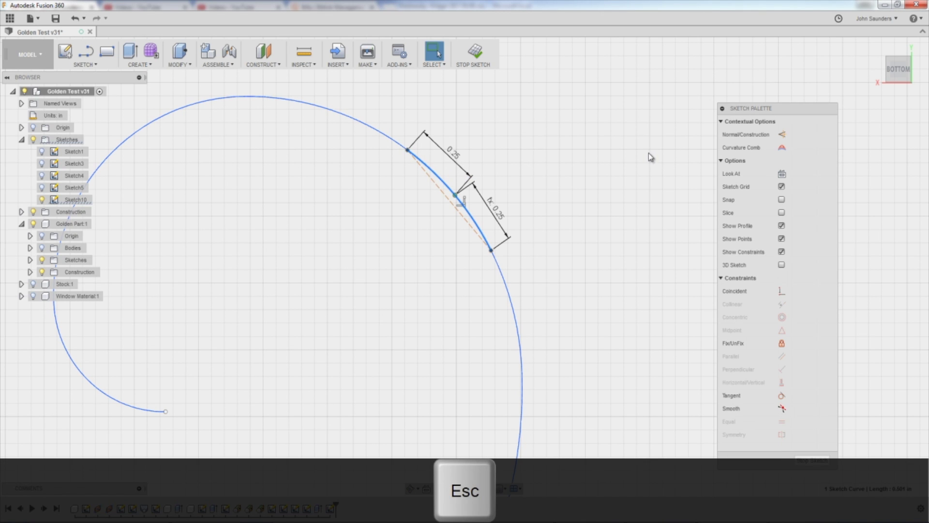
key("Escape")
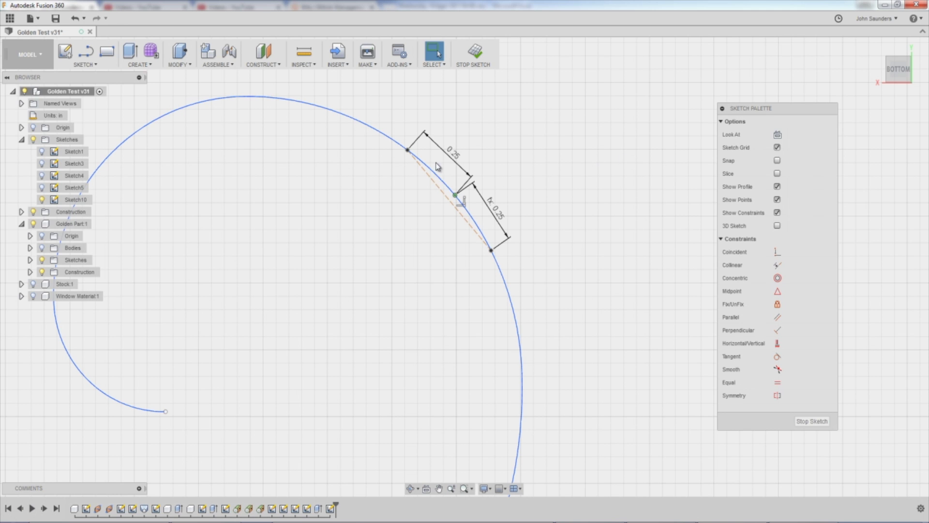
left_click_drag(438, 177, 443, 177)
key("ctrl+z")
left_click(434, 169)
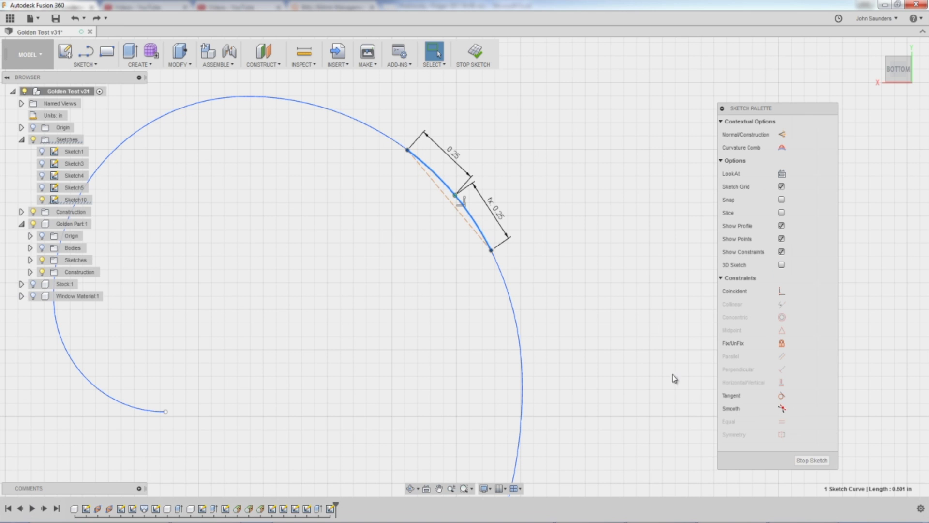
Toggle the spiral body's visibility on and off to check the split arc segment.
left_click(781, 343)
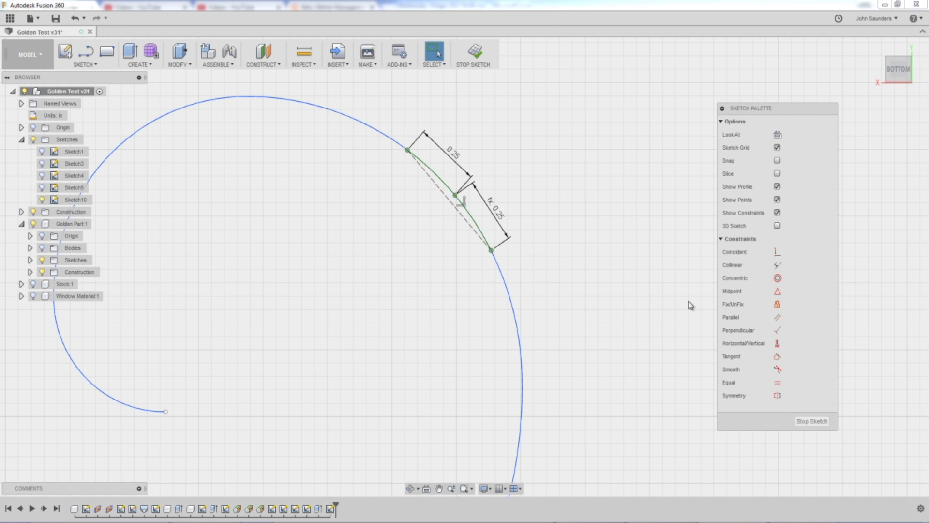
left_click(477, 229)
left_click(385, 215)
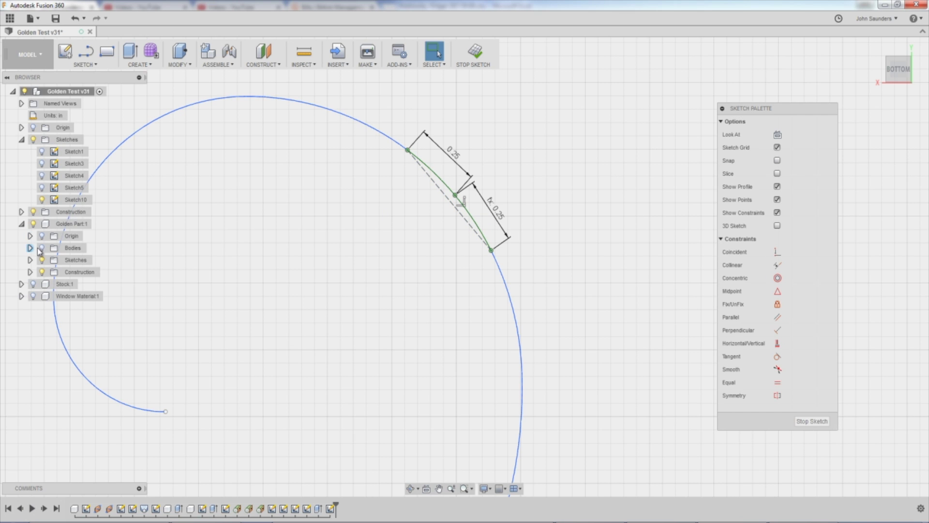
left_click(42, 249)
left_click(42, 249)
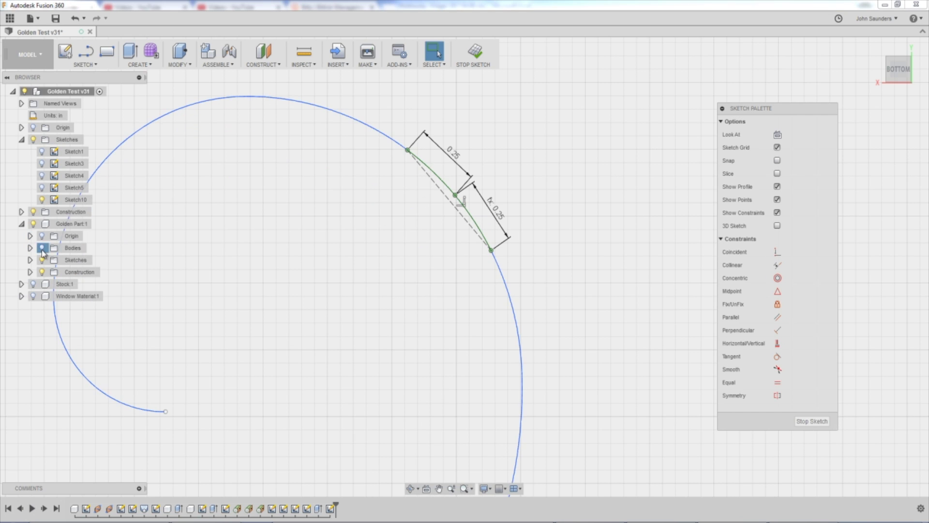
left_click(42, 249)
scroll(512, 178, "up", 5)
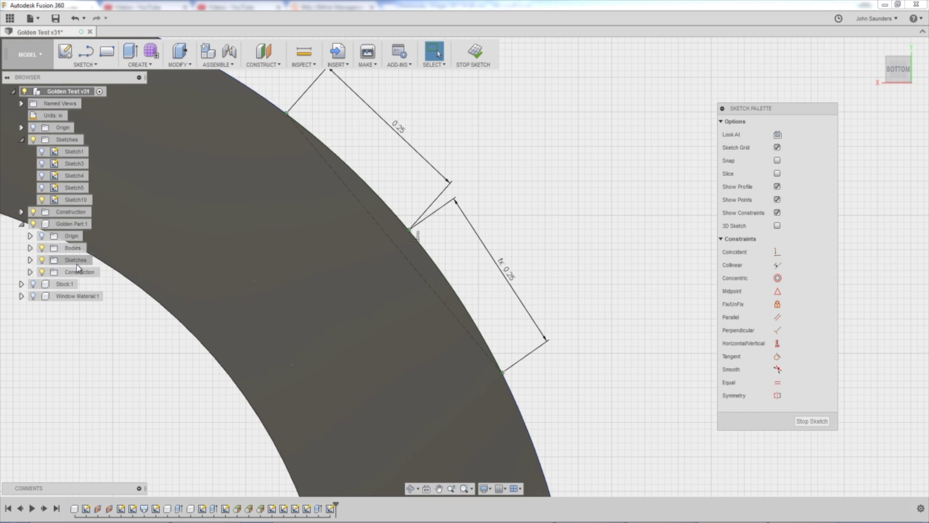
left_click(42, 249)
scroll(304, 253, "down", 3)
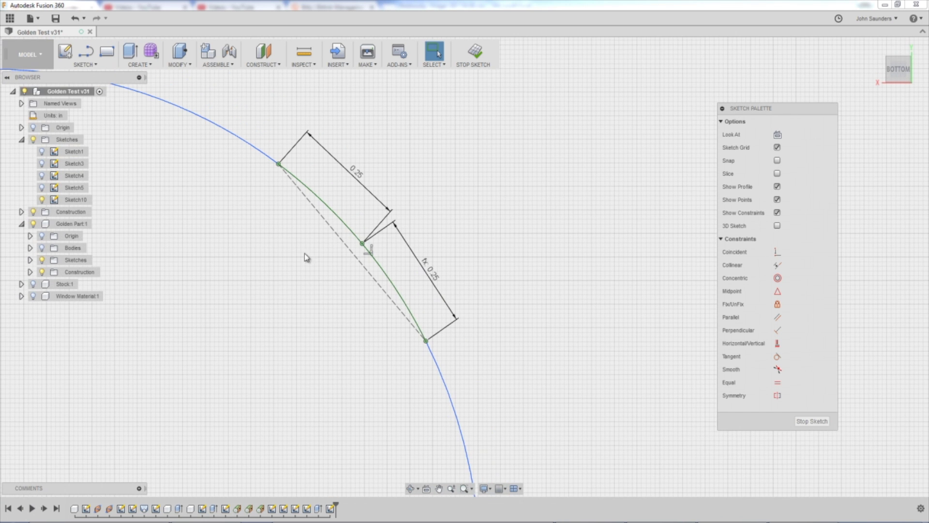
Select the short arc segment, tilt the view, and switch to the CAM workspace.
left_click(339, 219)
mouse_move(332, 301)
middle_mouse_down("shift")
mouse_move(311, 253)
mouse_move(286, 261)
mouse_move(216, 195)
middle_mouse_up("shift")
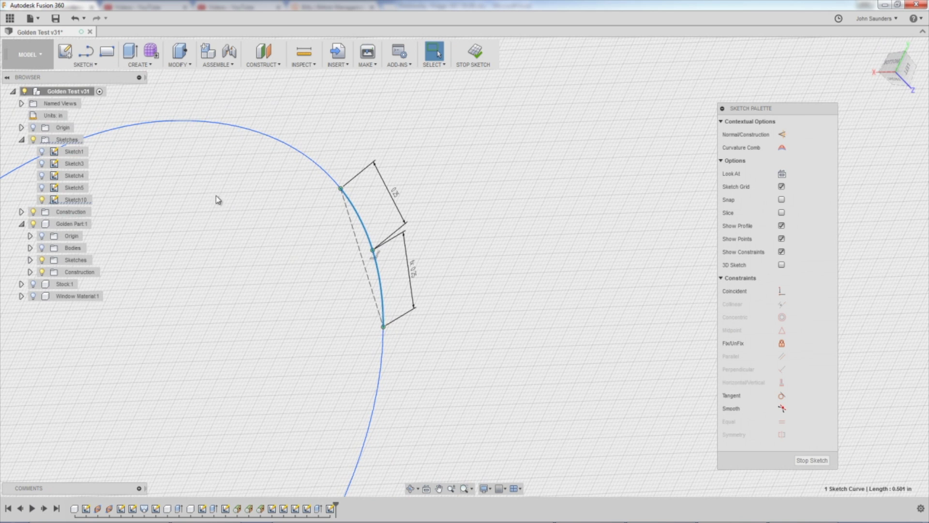
left_click(37, 65)
left_click(32, 144)
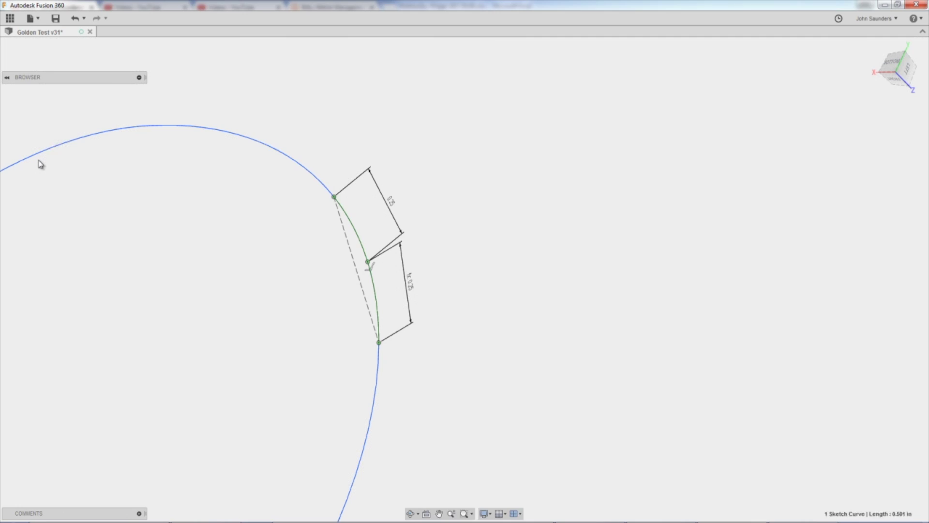
Display the 2D Contour1 (10) toolpath with the spiral body shown, viewed from the left.
left_click(107, 260)
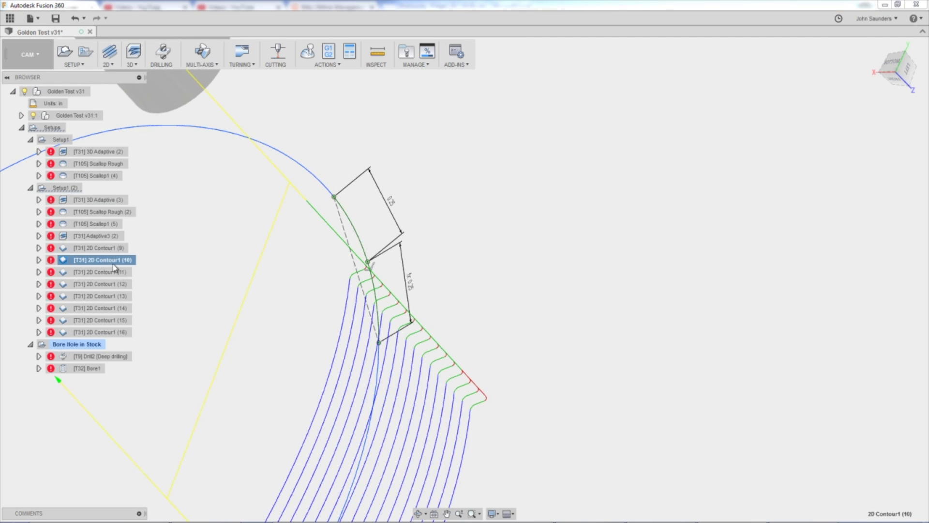
middle_click_drag(308, 321, 380, 266, "shift")
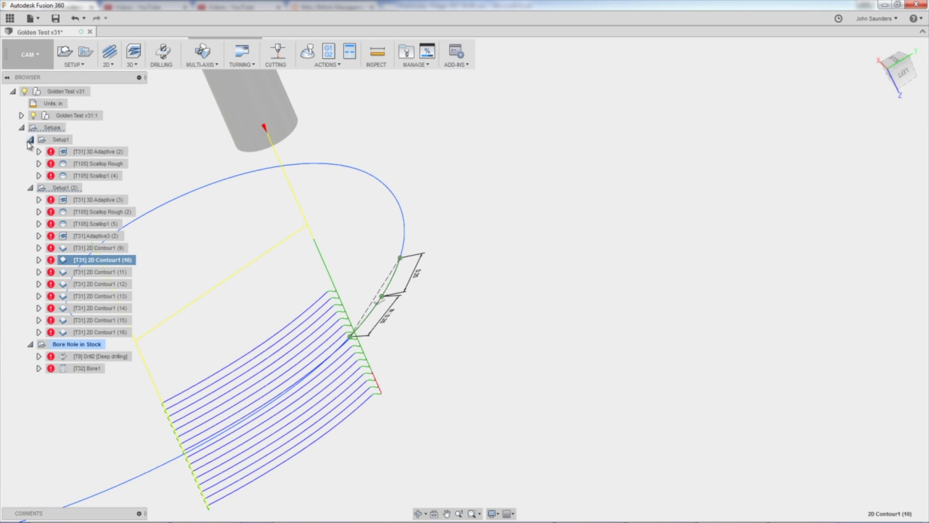
left_click(22, 115)
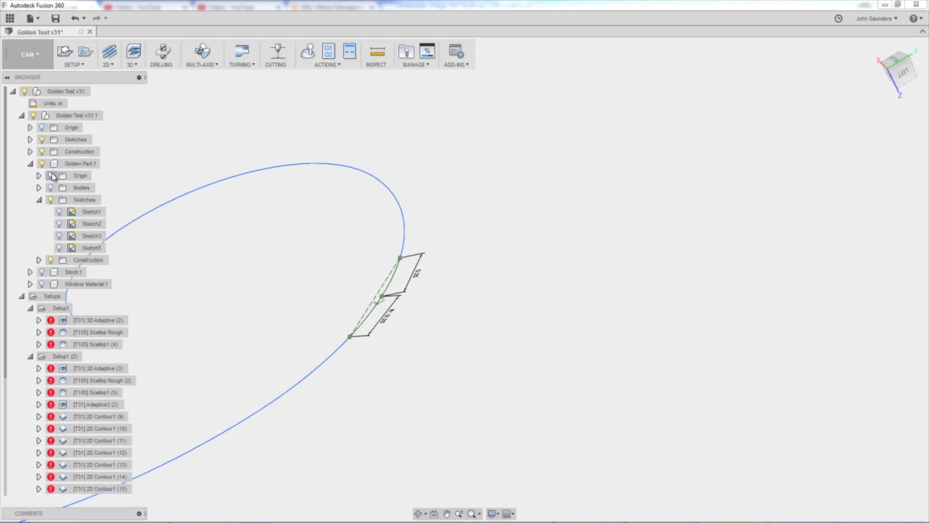
left_click(51, 188)
middle_click_drag(271, 242, 290, 290, "shift")
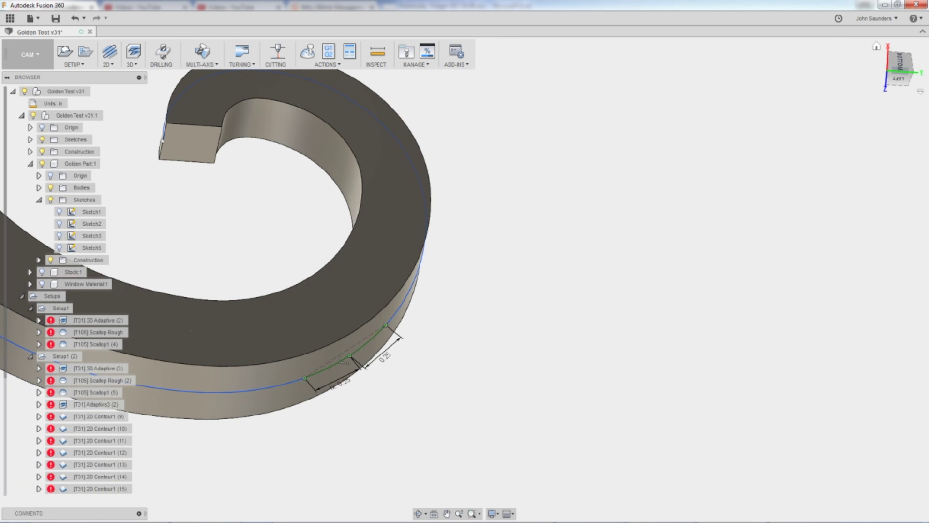
left_click(893, 83)
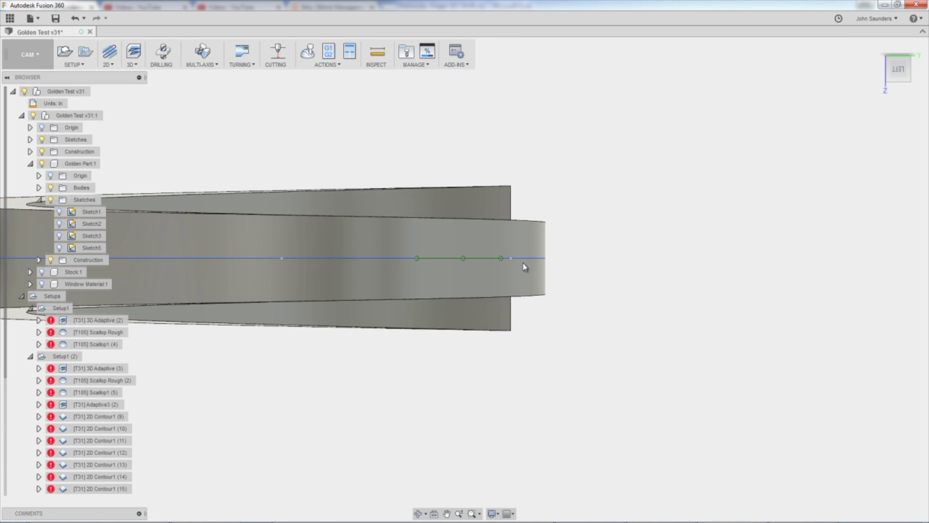
scroll(490, 310, "up", 2)
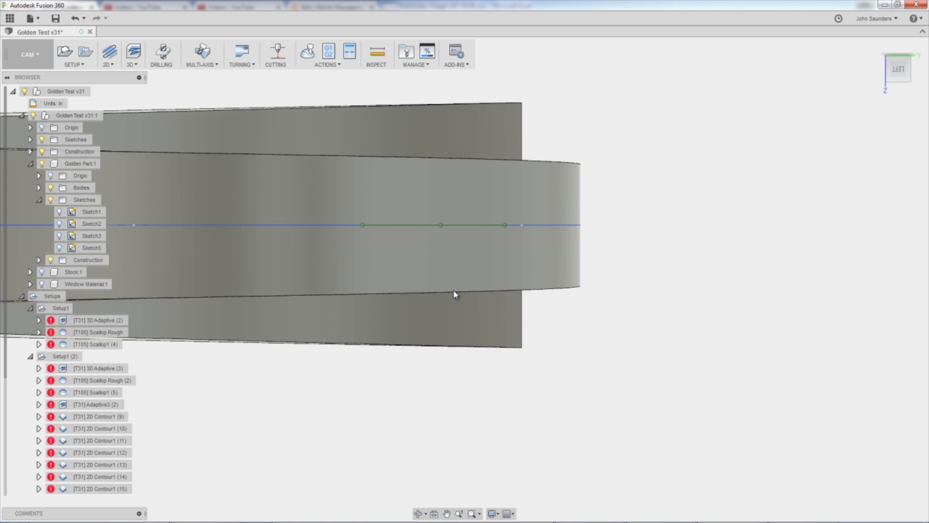
scroll(416, 292, "down", 2)
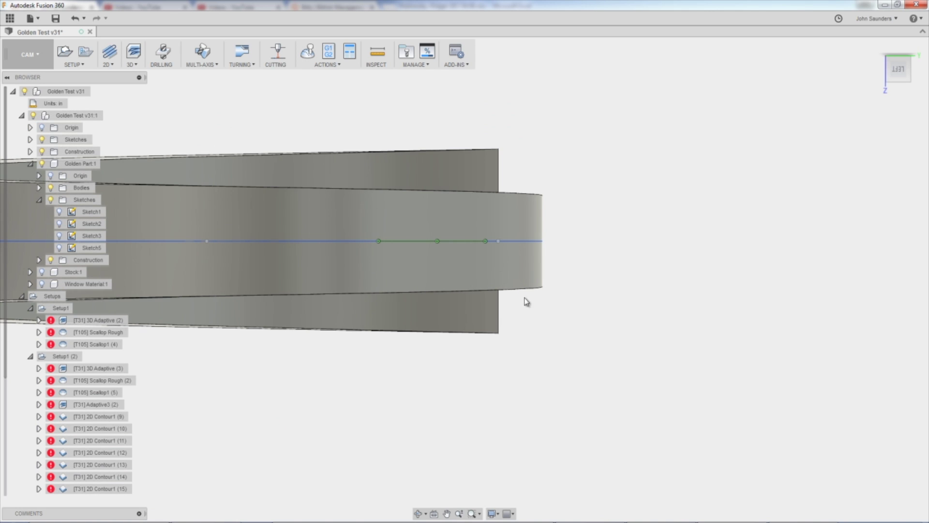
scroll(504, 290, "down", 3)
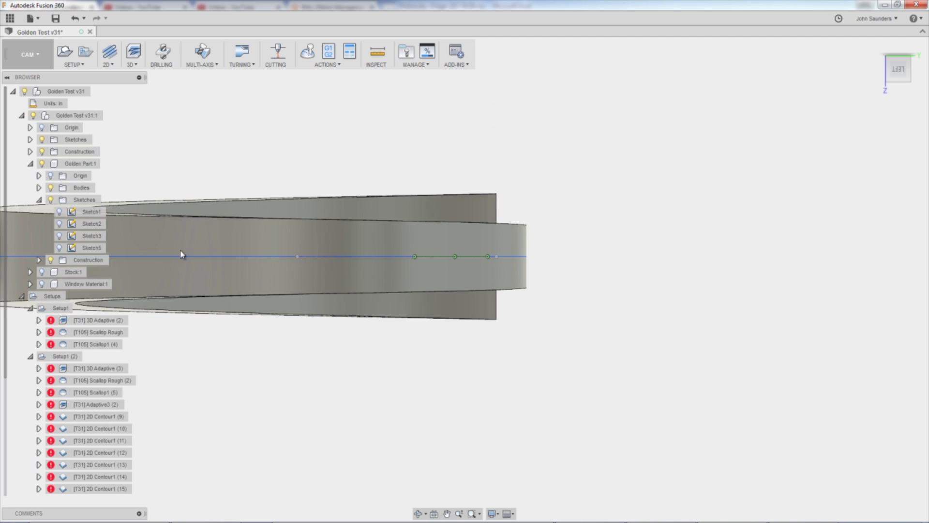
Edit 2D Contour1 (9) and check its bottom height from a sketch point, 0.02 in offset.
right_click(102, 417)
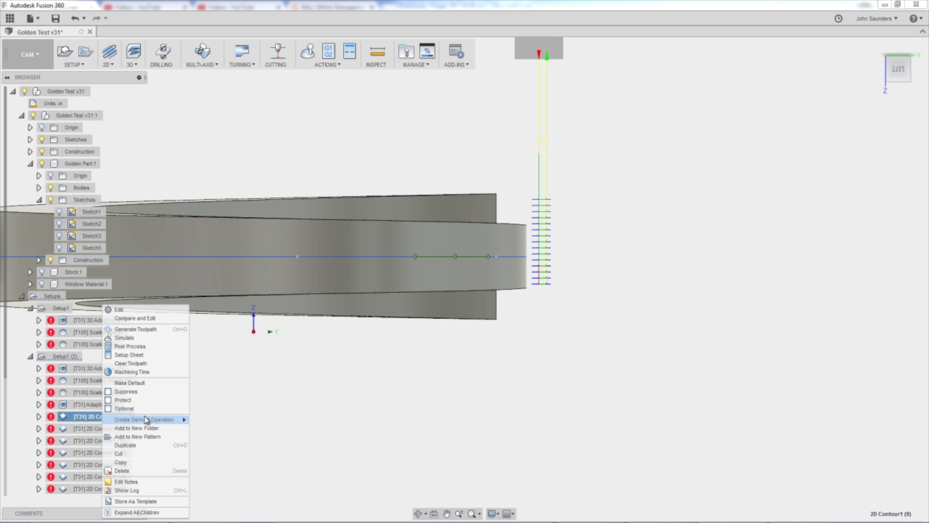
left_click(129, 310)
left_click(798, 117)
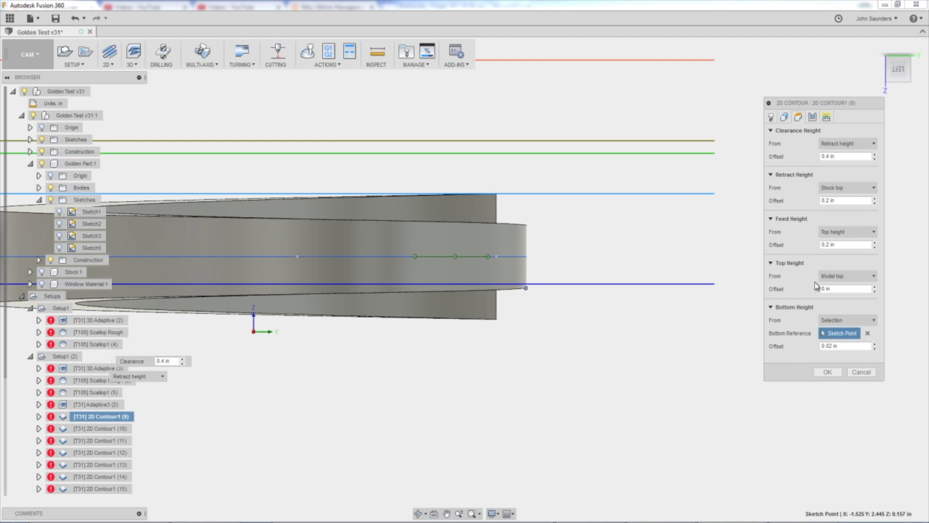
left_click(856, 320)
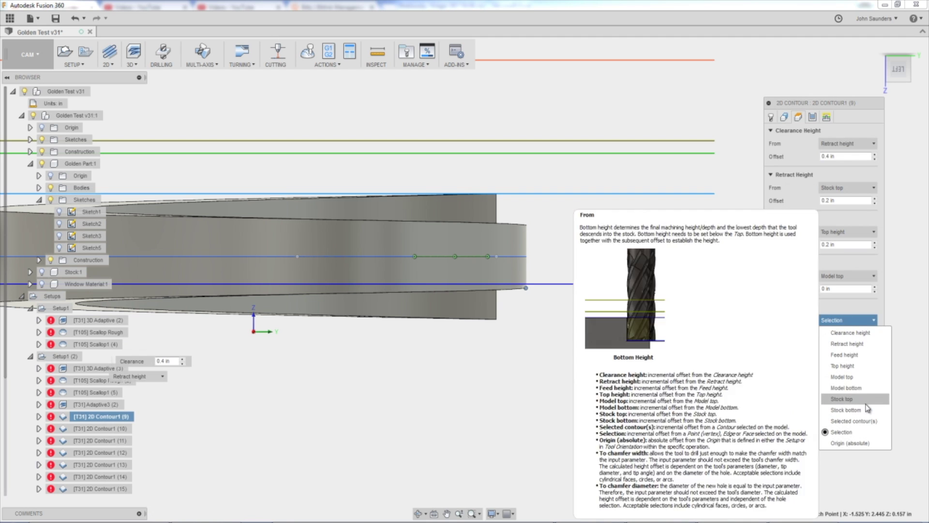
key("Escape")
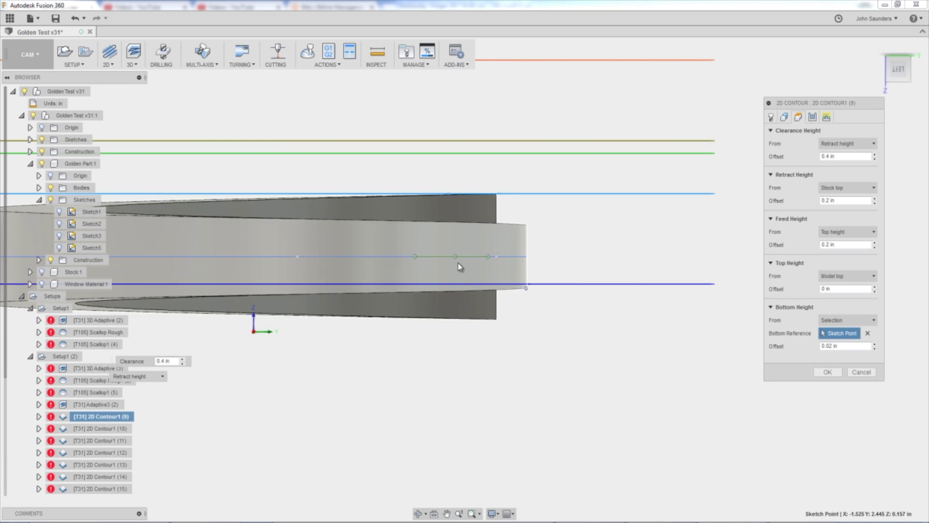
Discard the 2D Contour edits, return to the Model workspace and finish the open sketch.
left_click(868, 373)
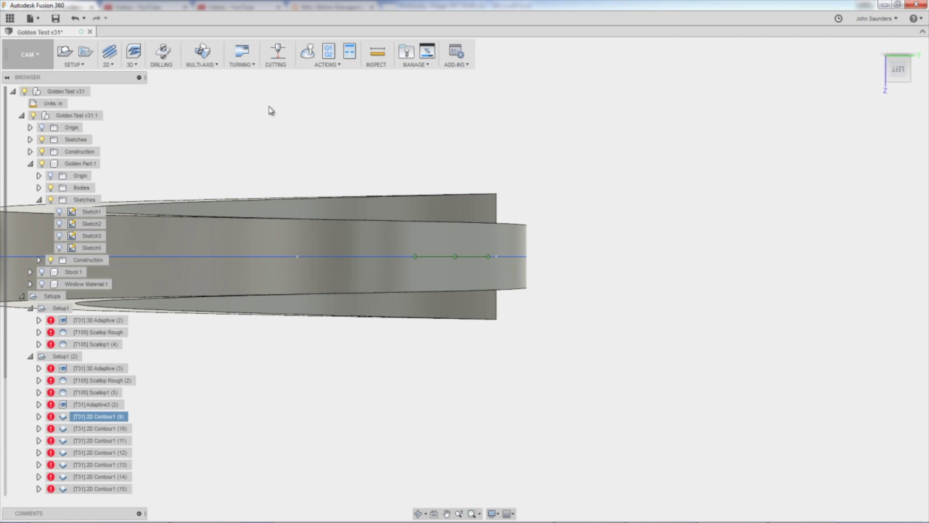
left_click(28, 54)
left_click(22, 77)
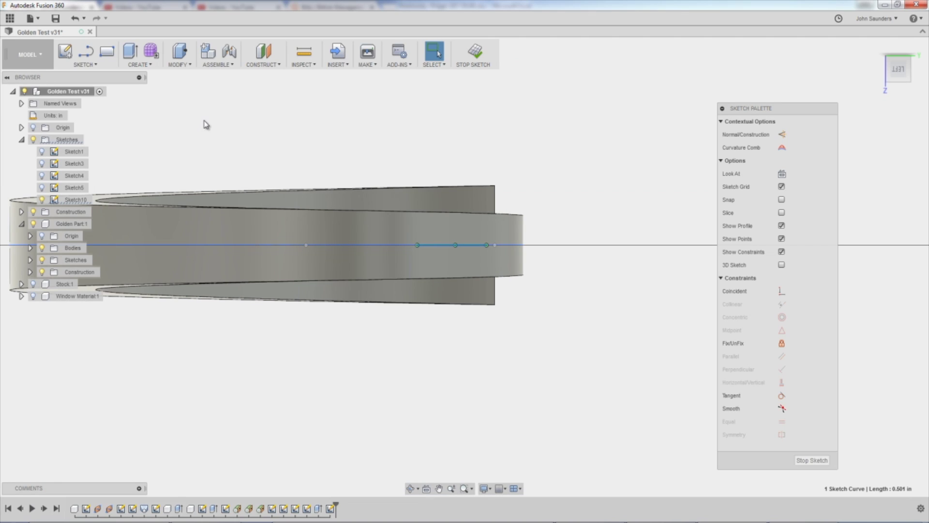
left_click(461, 69)
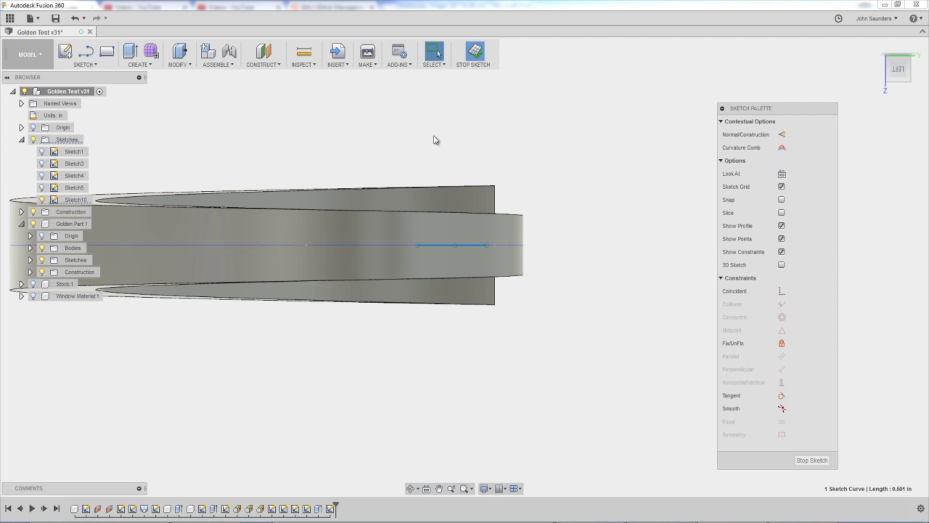
Start a Plane Tangent to Face at Point on the spiral's curved outer face.
mouse_move(377, 159)
middle_mouse_down("shift")
mouse_move(336, 153)
mouse_move(348, 203)
mouse_move(587, 289)
mouse_move(536, 329)
middle_mouse_up("shift")
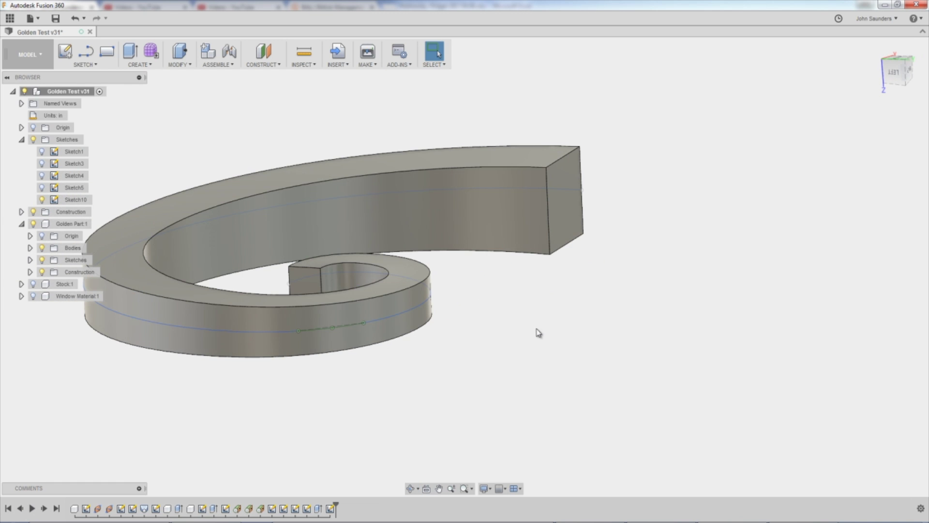
middle_click_drag(508, 381, 542, 376, "shift")
scroll(542, 376, "up", 3)
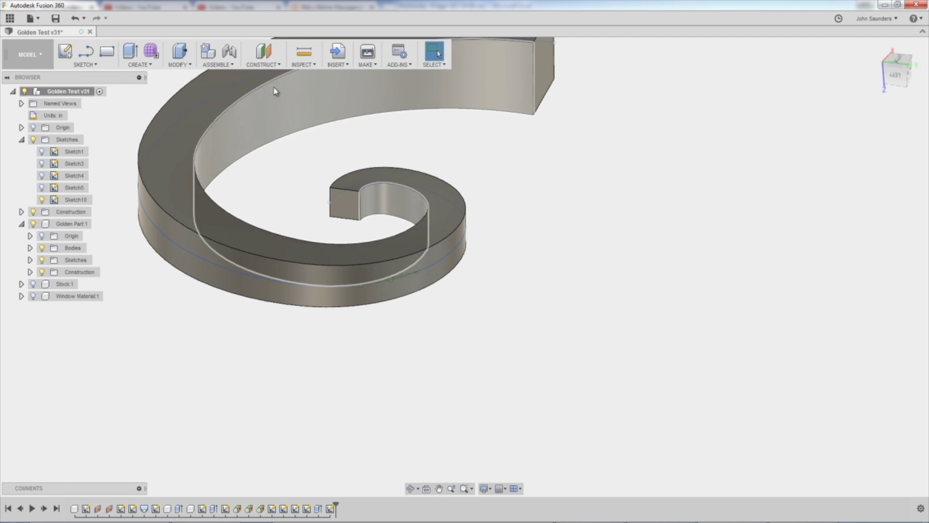
left_click(267, 65)
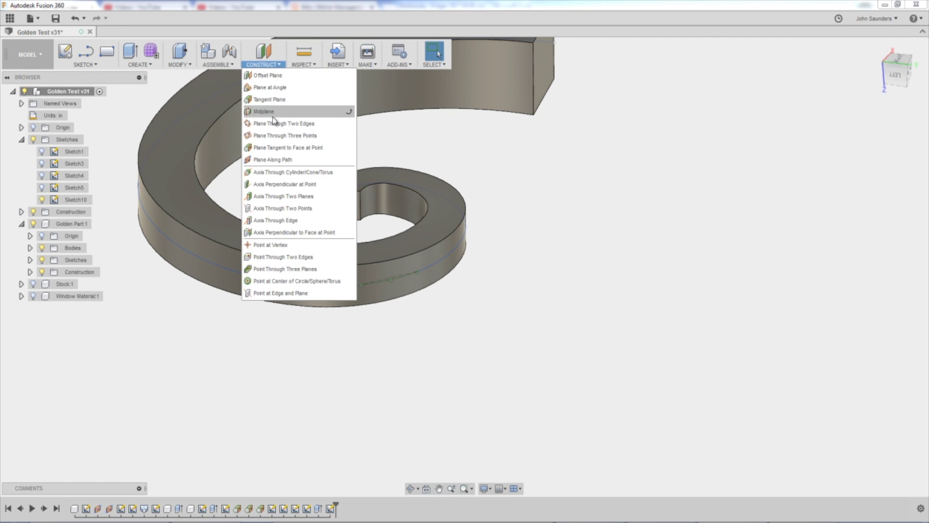
left_click(306, 149)
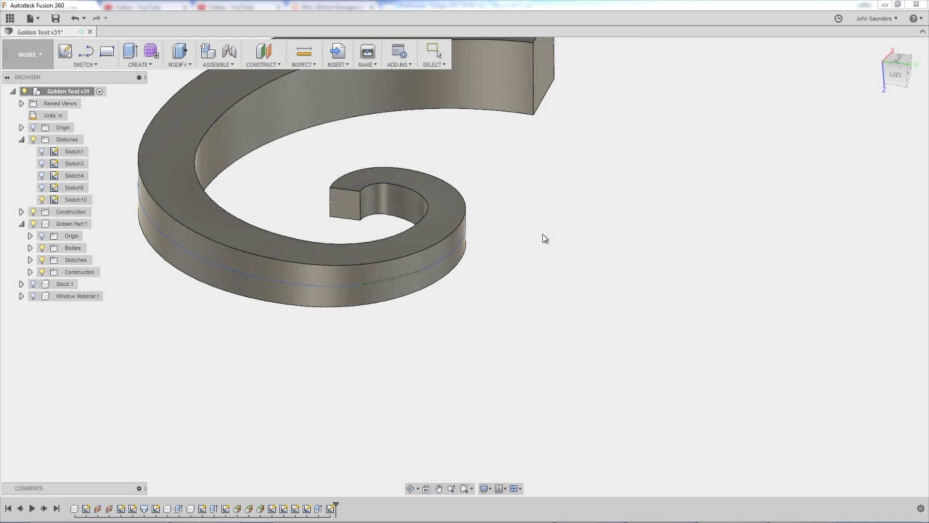
left_click(434, 274)
Place the tangent plane at the sketch point and view it from the left side.
left_click(391, 280)
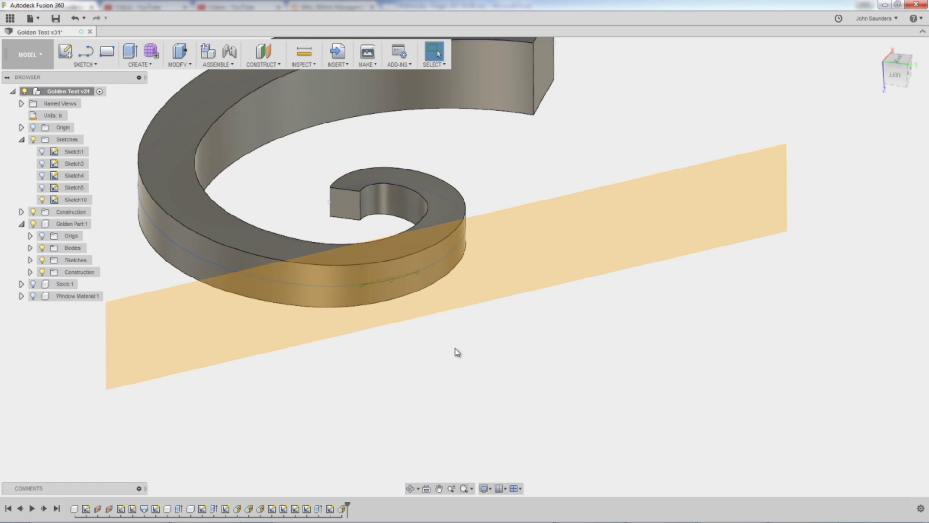
mouse_move(456, 350)
middle_mouse_down("shift")
mouse_move(473, 315)
mouse_move(500, 327)
mouse_move(504, 341)
mouse_move(589, 288)
mouse_move(522, 271)
middle_mouse_up("shift")
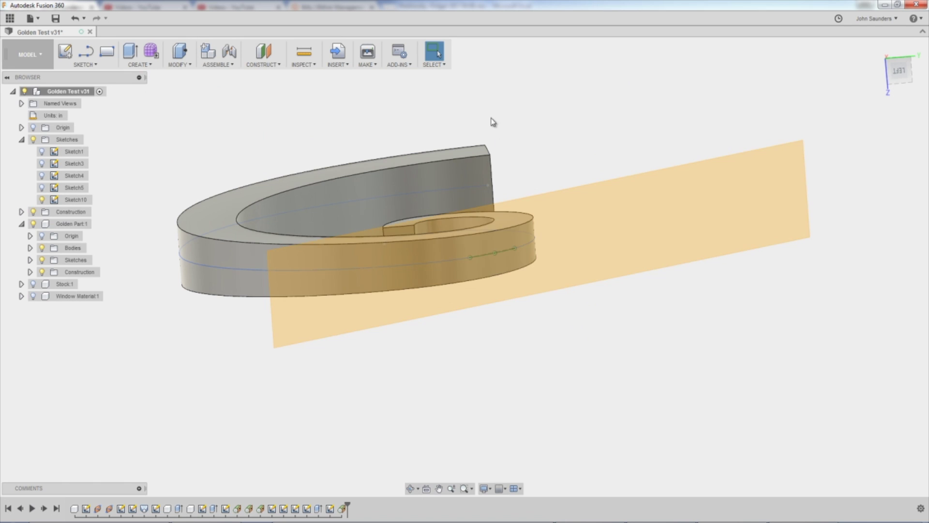
middle_click_drag(438, 125, 548, 175, "shift")
Start Sketch11 on the tangent plane, abandoning the line begun at the sketch point.
key("l")
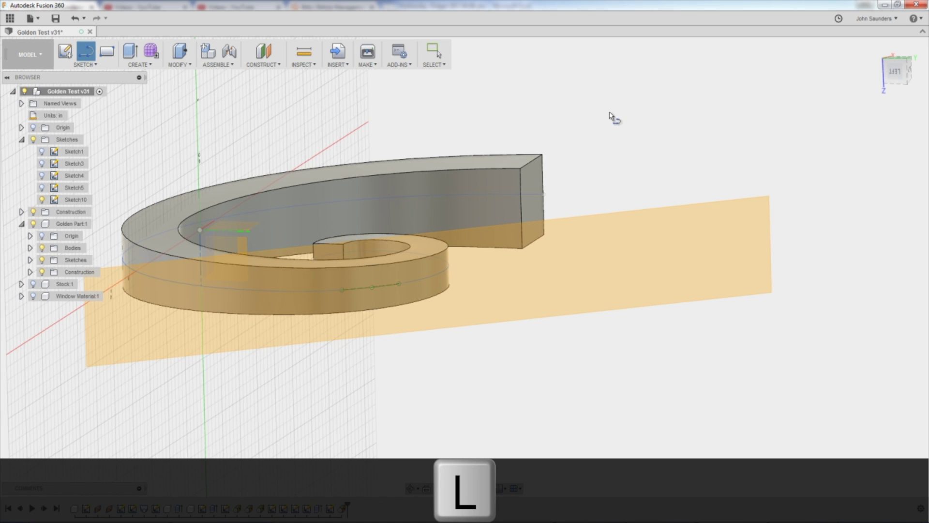
left_click(745, 240)
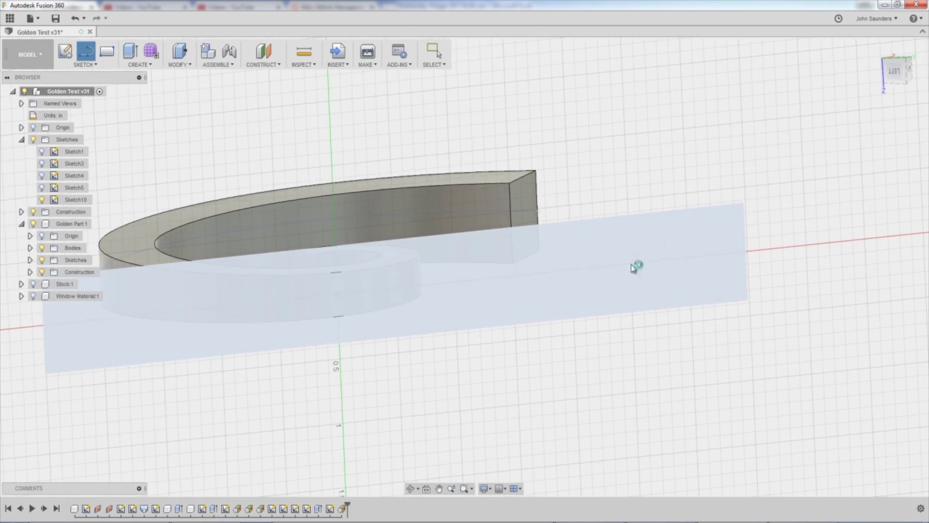
mouse_move(643, 358)
middle_mouse_down("shift")
mouse_move(570, 255)
mouse_move(494, 313)
mouse_move(394, 324)
mouse_move(551, 321)
mouse_move(532, 317)
middle_mouse_up("shift")
scroll(499, 290, "up", 5)
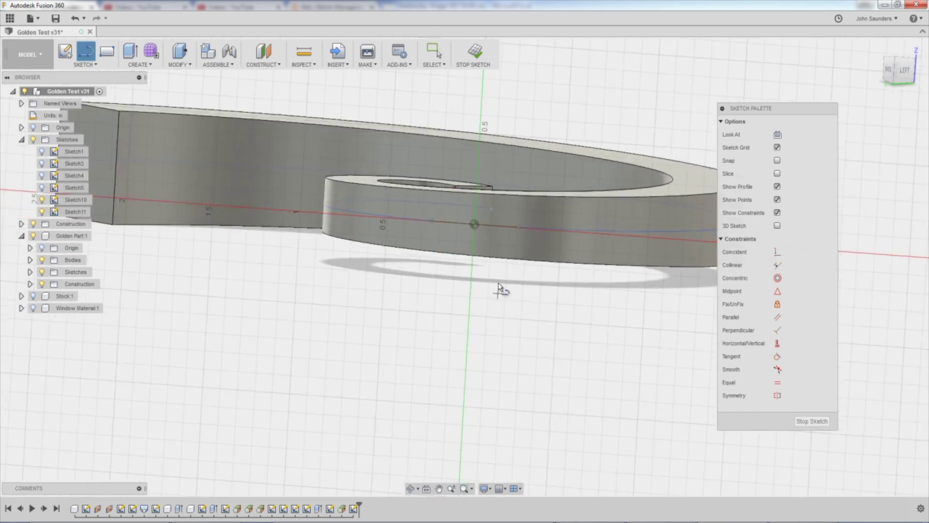
left_click(468, 213)
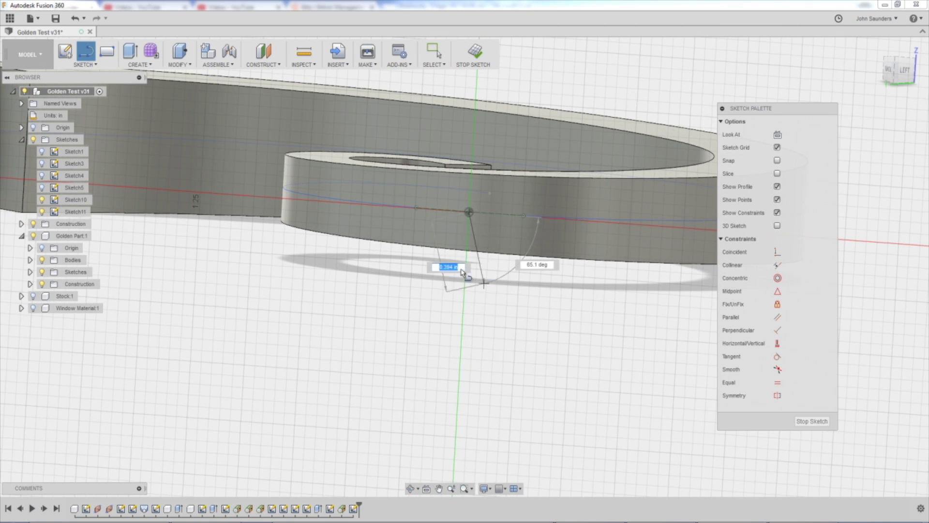
scroll(467, 255, "up", 3)
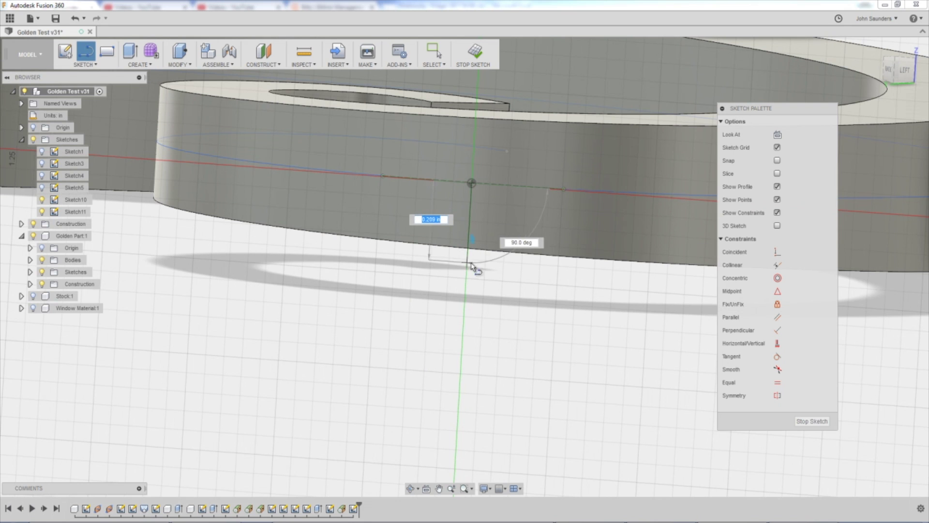
mouse_move(483, 266)
middle_mouse_down("shift")
mouse_move(480, 275)
mouse_move(477, 266)
middle_mouse_up("shift")
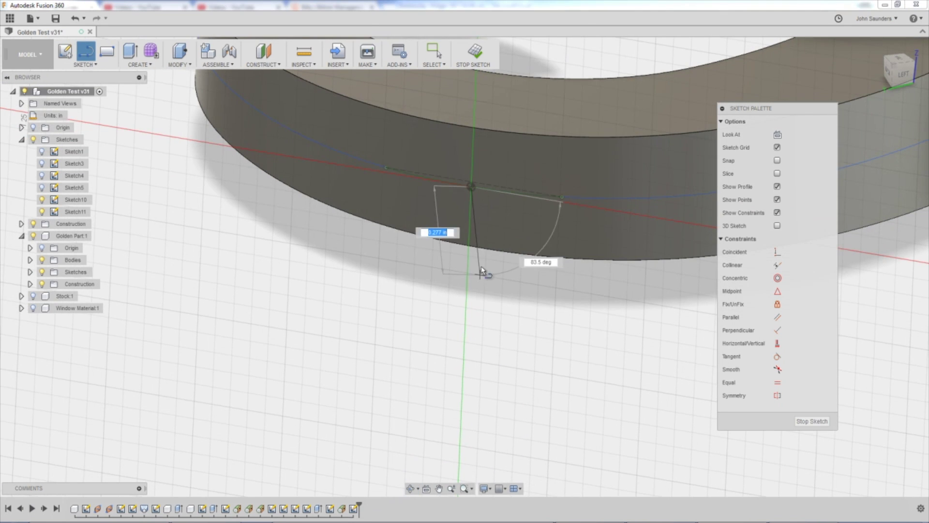
key("Escape")
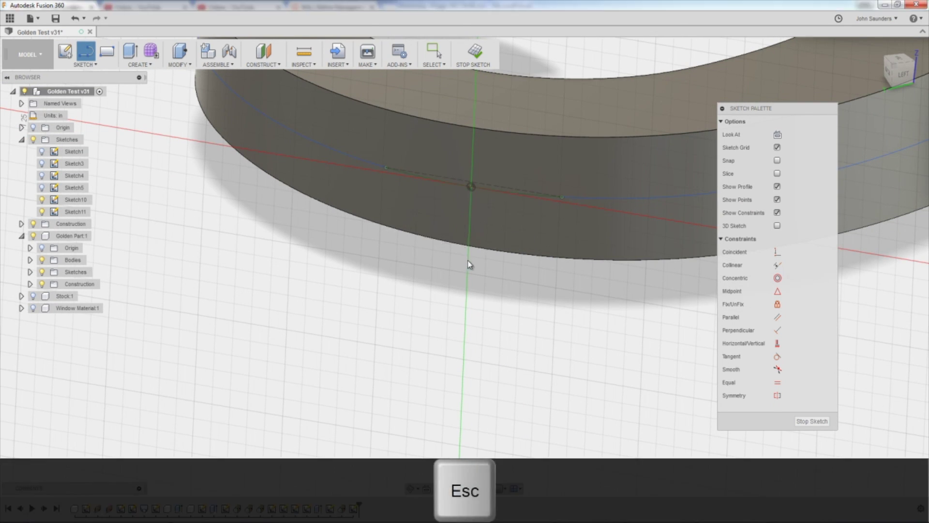
key("Escape")
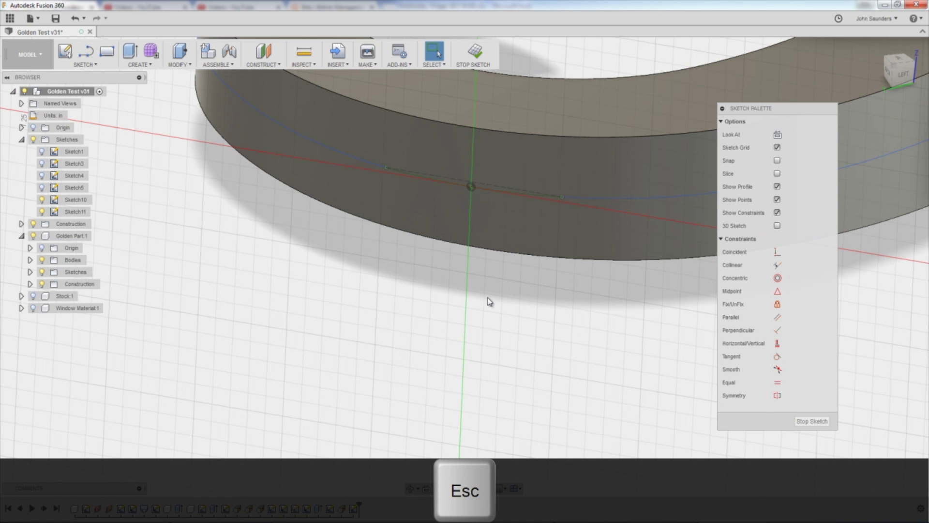
scroll(487, 297, "down", 5)
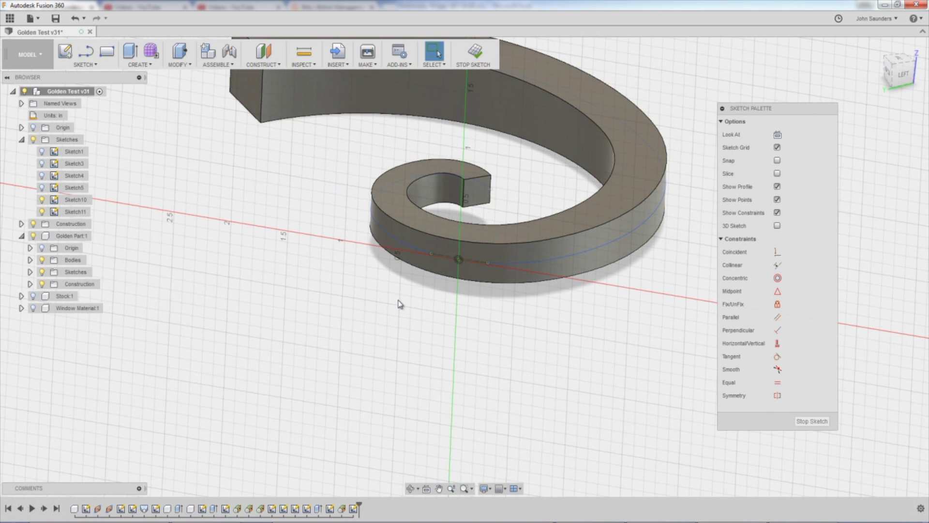
left_click(30, 284)
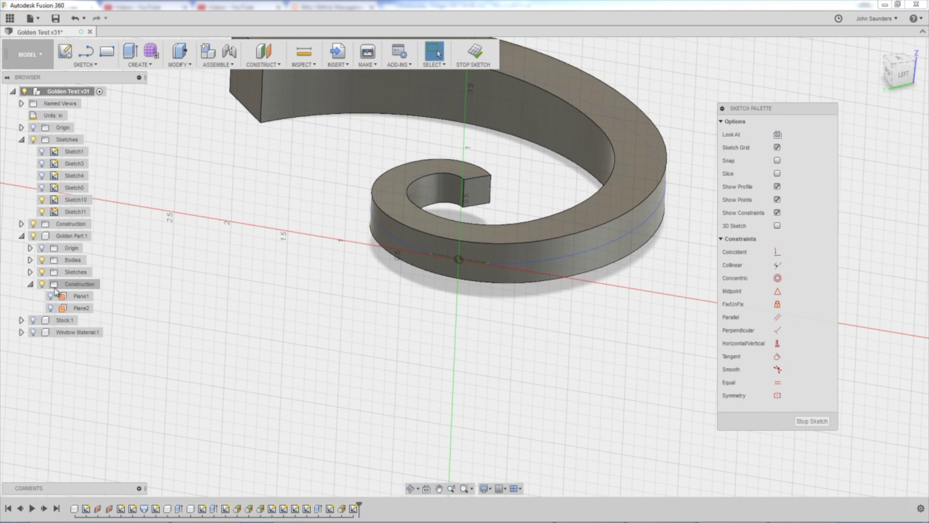
Select Plane5 and project the spiral face's edge loop into Sketch11.
left_click(21, 224)
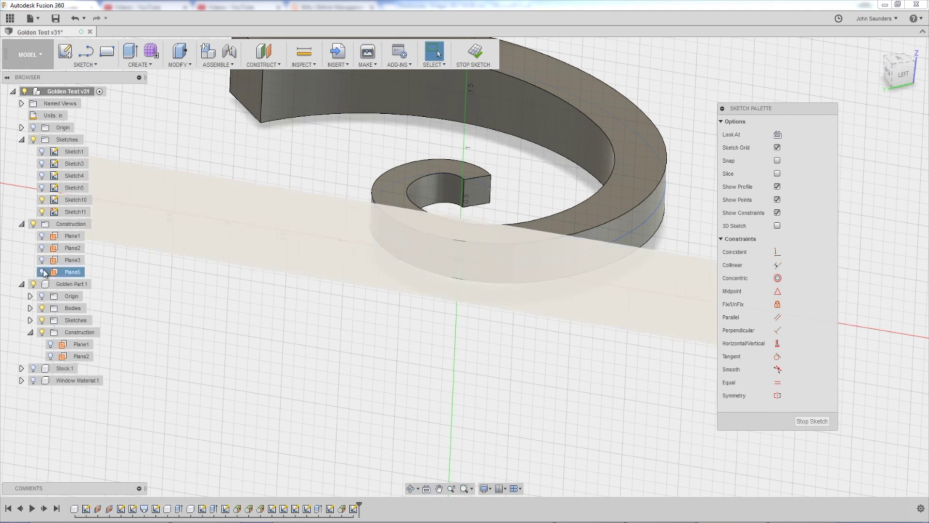
left_click(72, 272)
key("p")
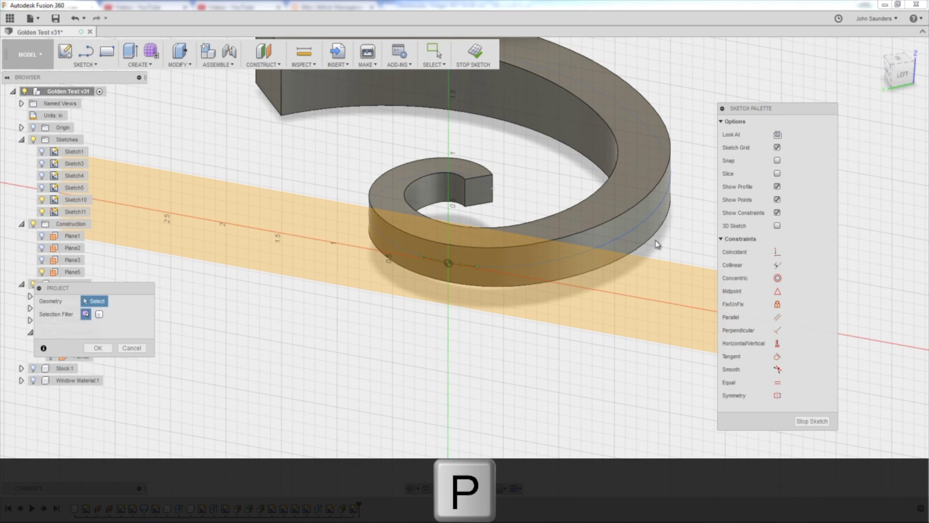
left_click(656, 244)
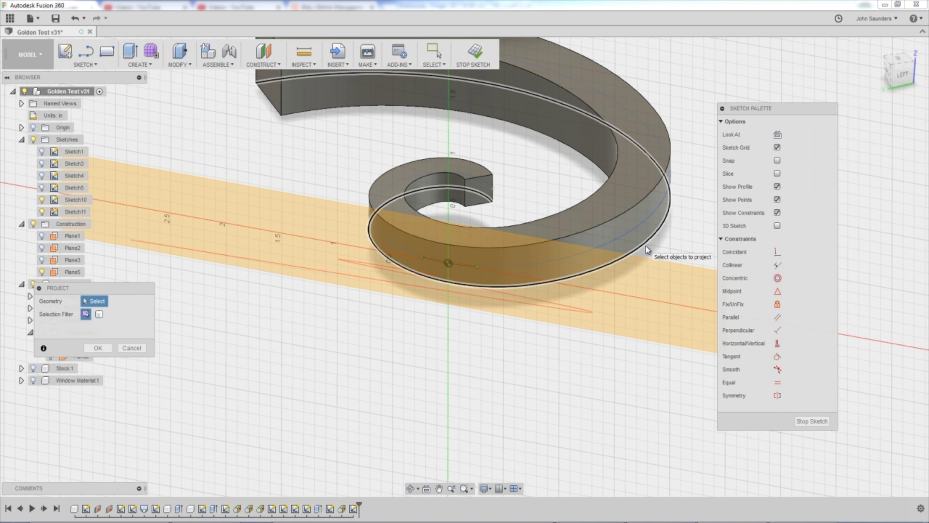
Inspect the projection from left, back and angled views, then close the projection.
mouse_move(646, 246)
middle_mouse_down("shift")
mouse_move(658, 250)
mouse_move(644, 249)
middle_mouse_up("shift")
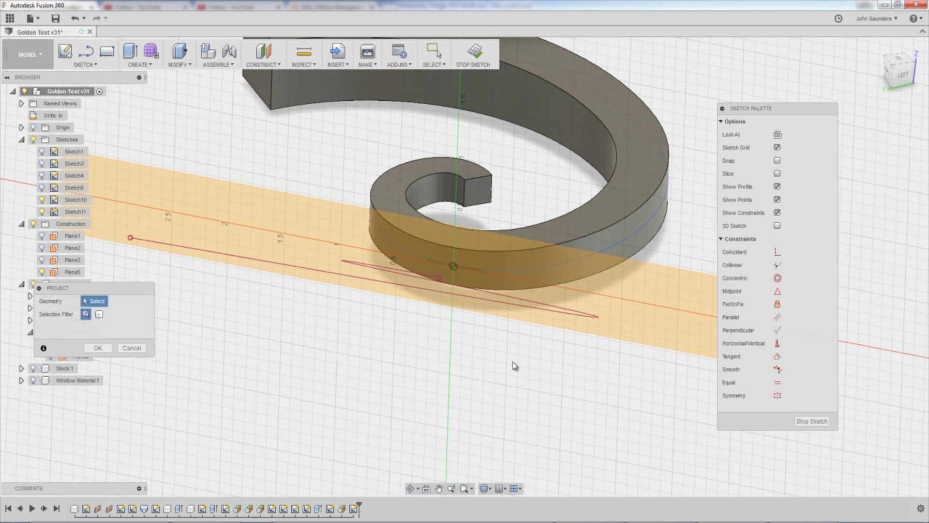
mouse_move(506, 365)
middle_mouse_down("shift")
mouse_move(503, 342)
mouse_move(546, 329)
mouse_move(600, 349)
mouse_move(545, 352)
mouse_move(538, 367)
mouse_move(537, 334)
mouse_move(519, 345)
middle_mouse_up("shift")
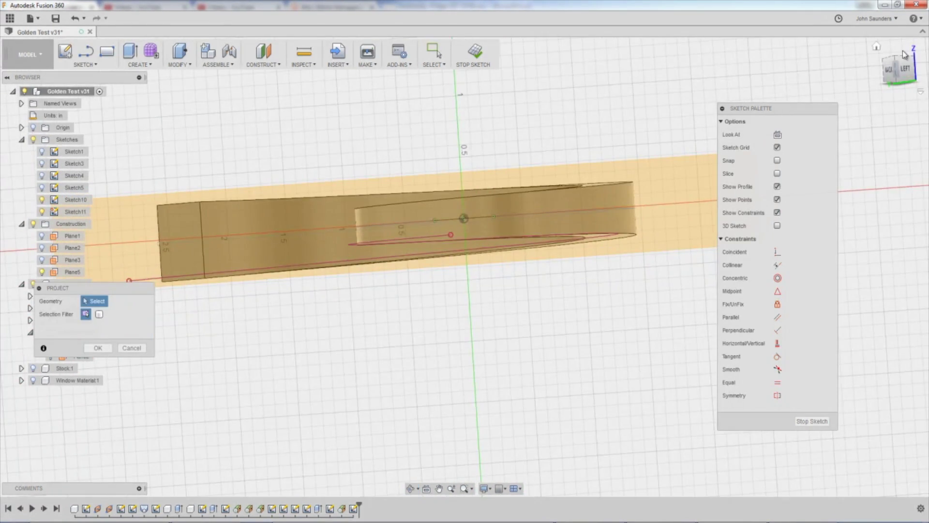
left_click(904, 72)
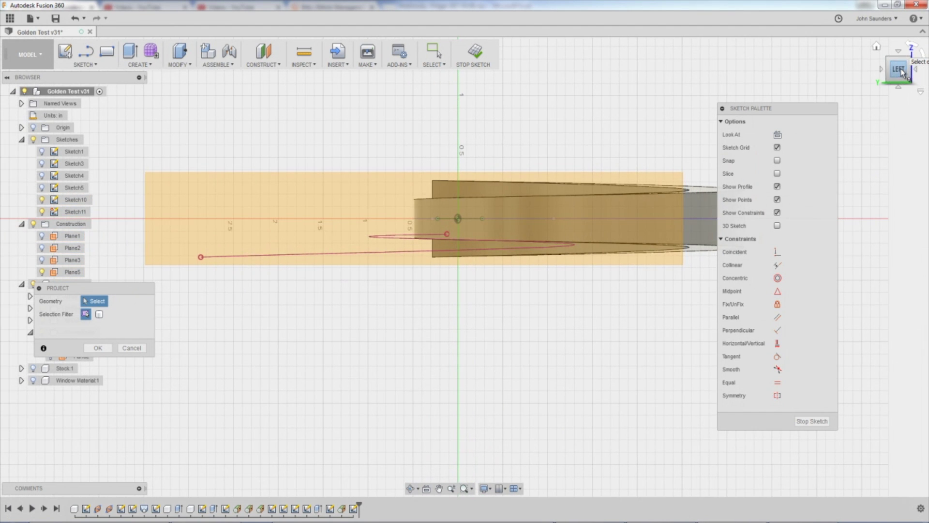
left_click(880, 71)
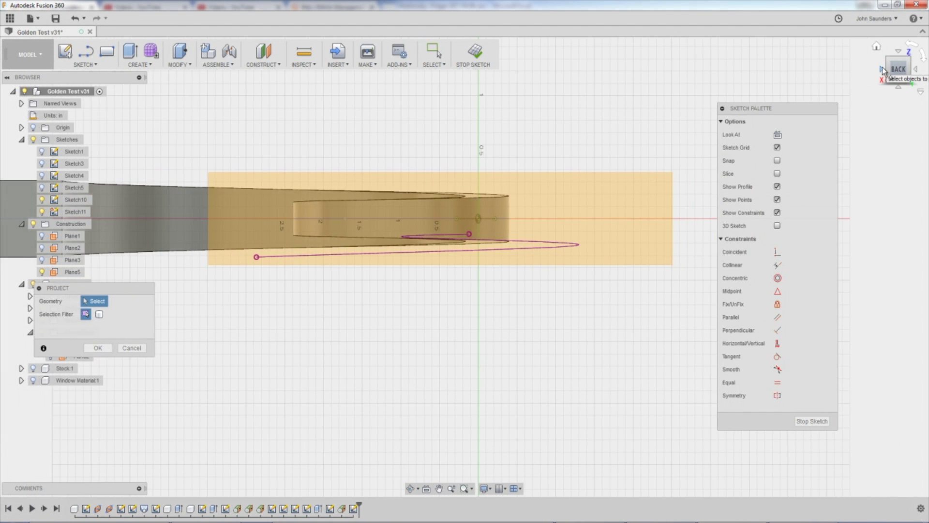
left_click(914, 72)
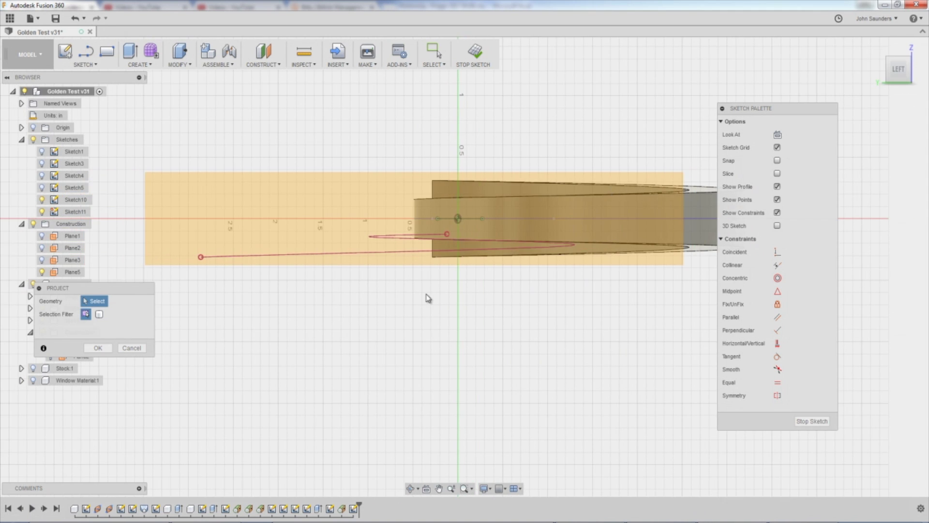
middle_click_drag(417, 318, 419, 327, "shift")
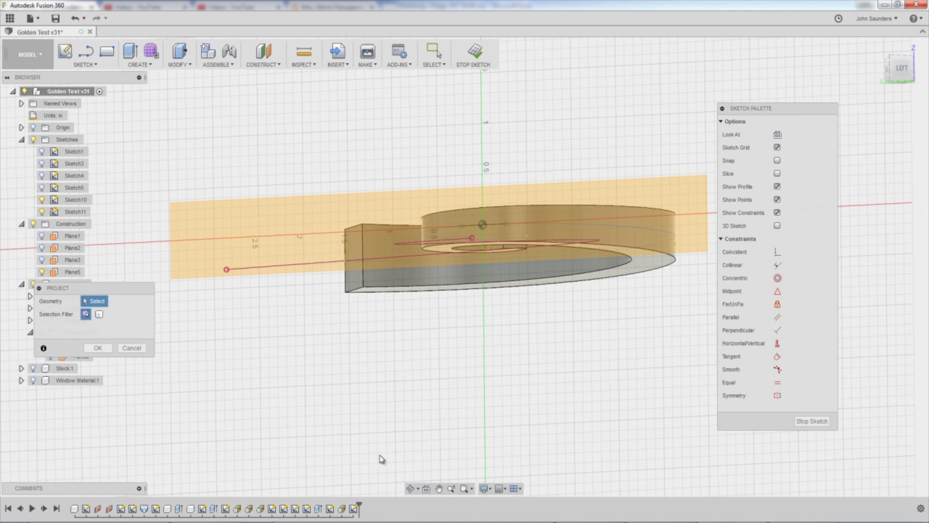
left_click(134, 347)
Align the view straight onto the sketch plane and centre the sketch.
left_click(427, 488)
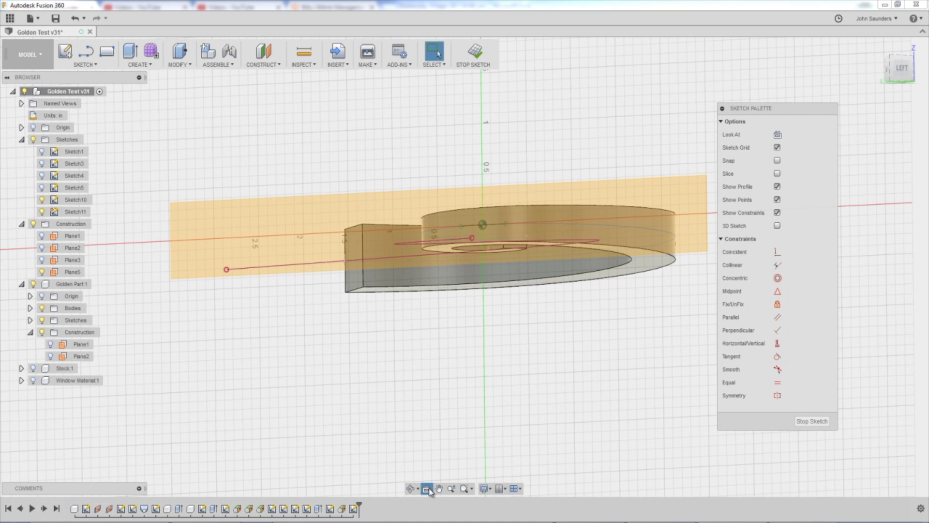
left_click(265, 219)
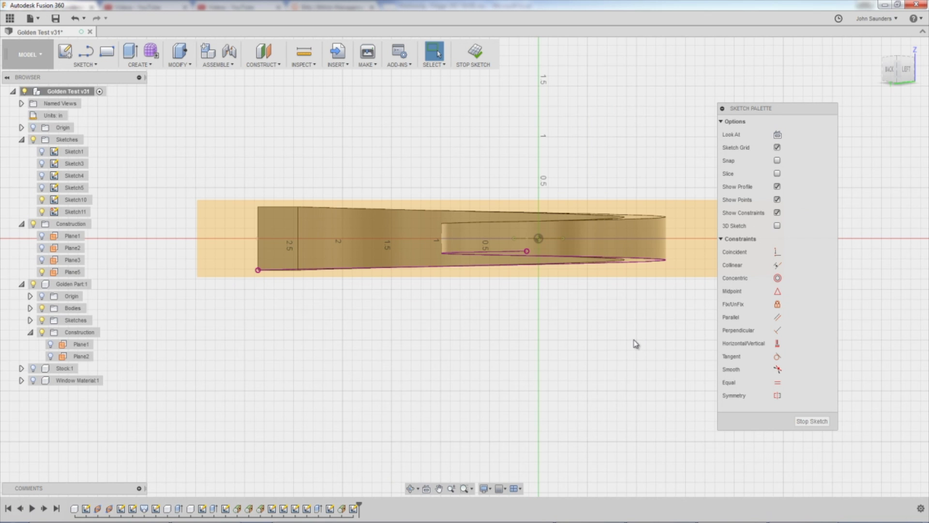
mouse_move(596, 332)
middle_mouse_down("shift")
mouse_move(587, 321)
mouse_move(591, 356)
mouse_move(519, 285)
middle_mouse_up("shift")
middle_click_drag(504, 342, 527, 414)
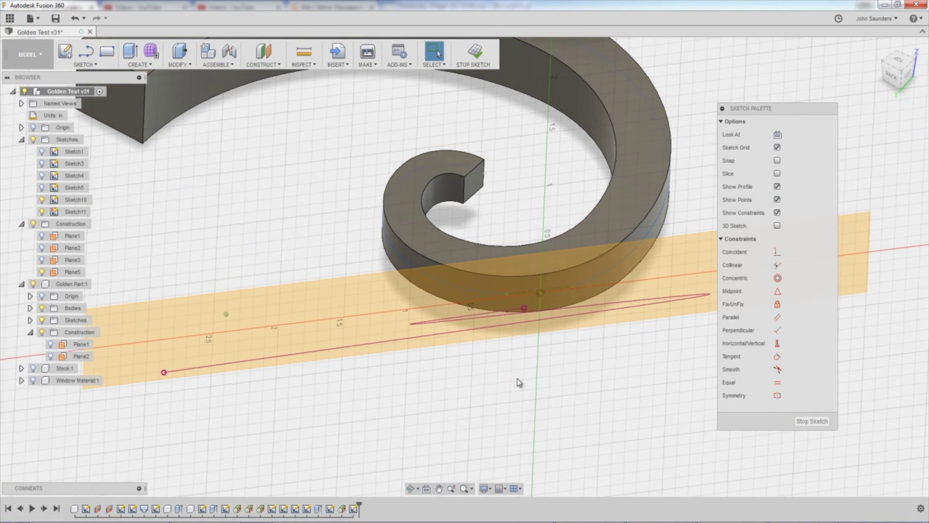
Draw a vertical construction line from the sketch point down to the body's lower edge.
key("l")
scroll(561, 387, "up", 5)
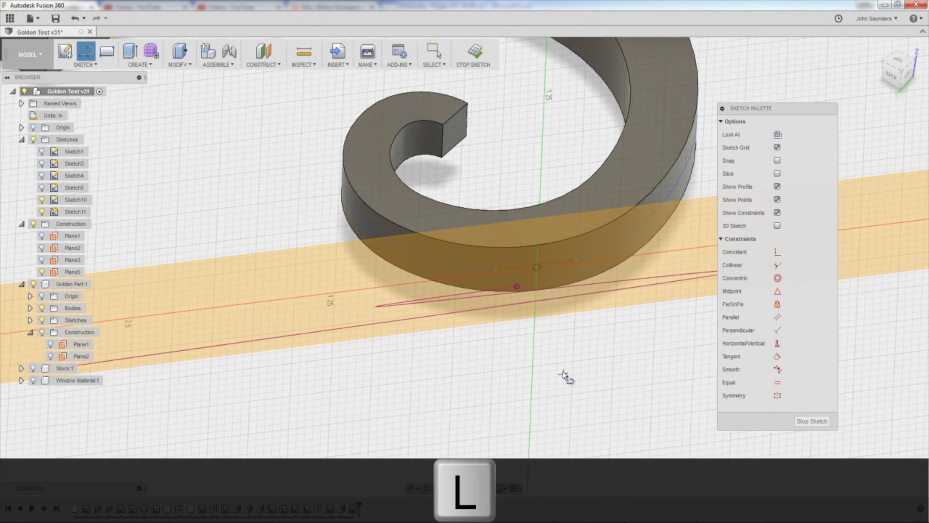
scroll(552, 305, "up", 3)
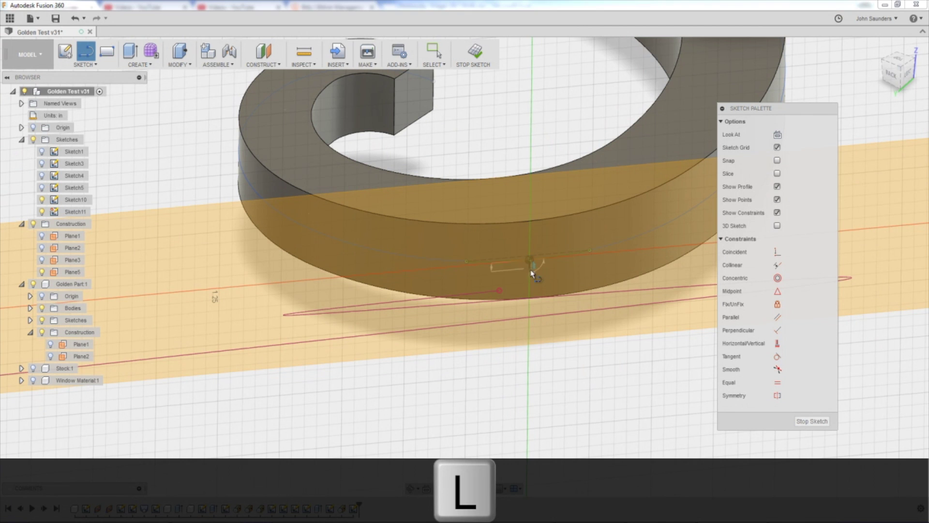
left_click(530, 259)
left_click(531, 298)
key("Escape")
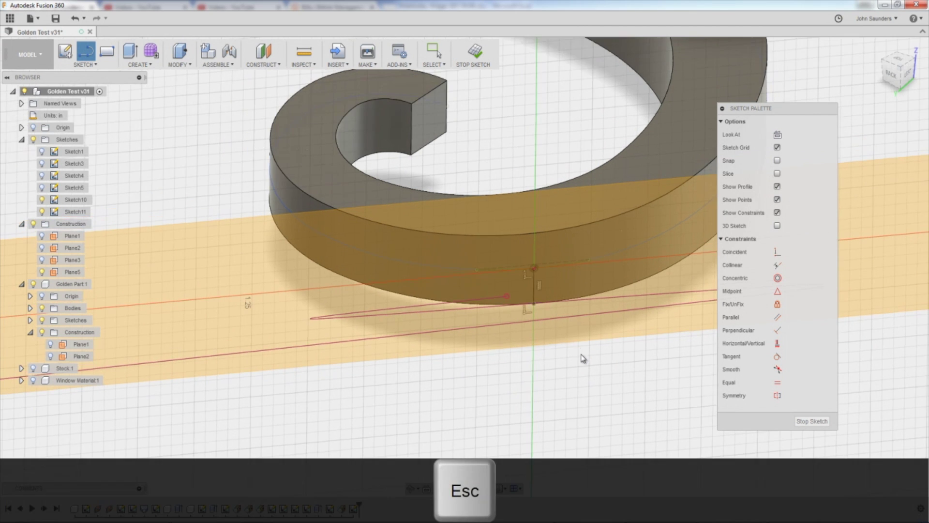
middle_click_drag(581, 360, 544, 319, "shift")
left_click(519, 314)
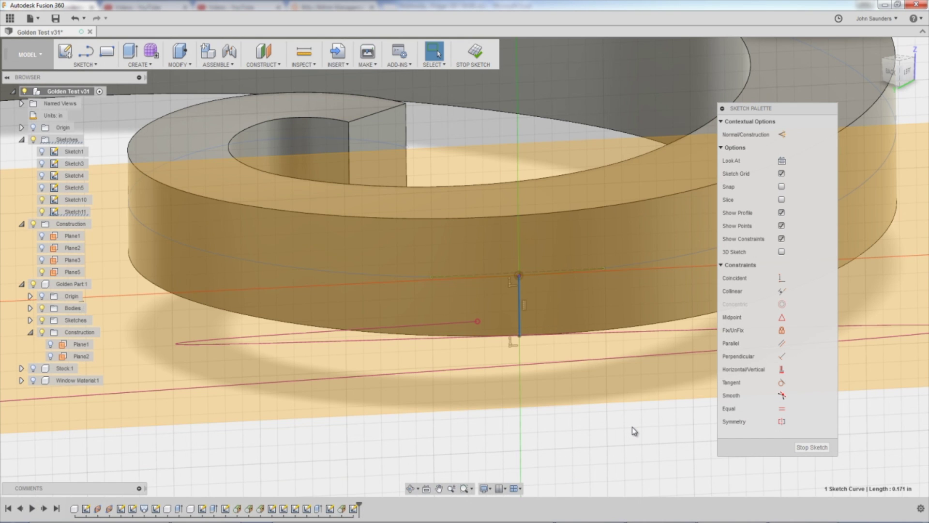
key("x")
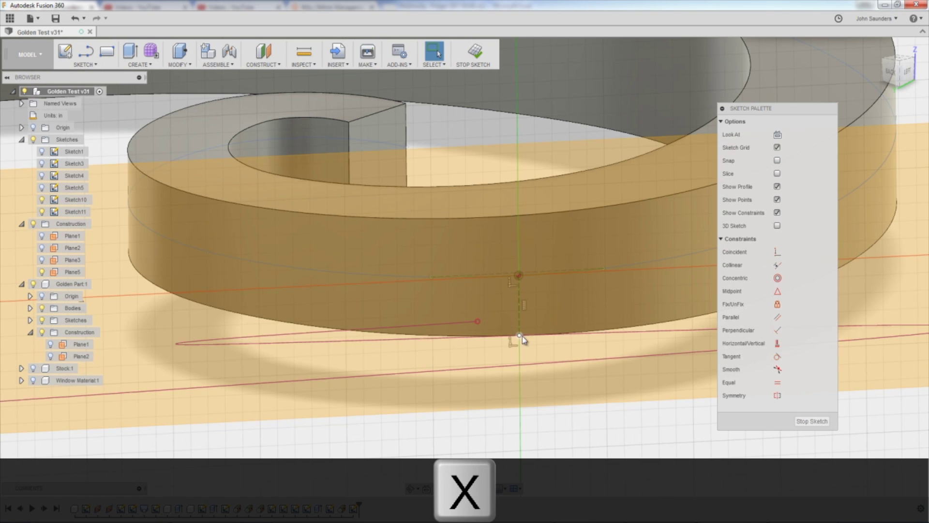
scroll(586, 435, "down", 5)
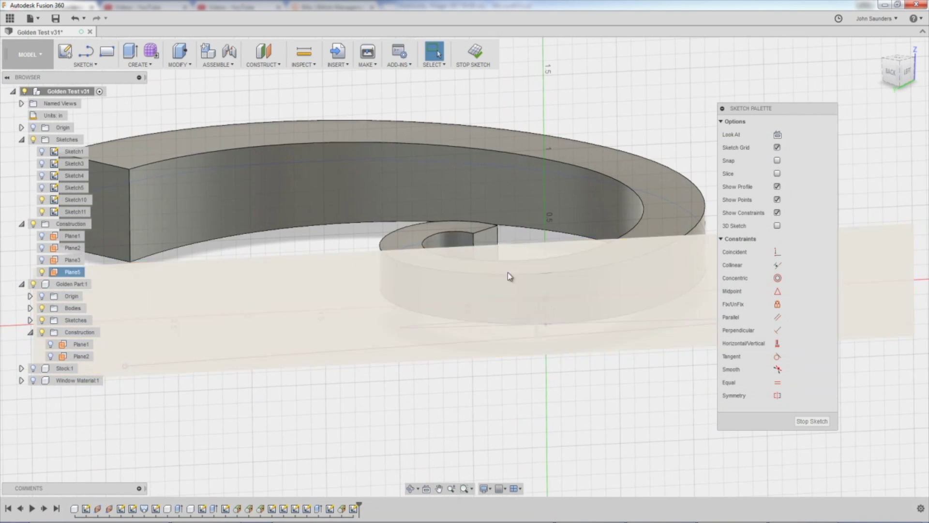
Finish the sketch and switch to the CAM workspace.
left_click(475, 55)
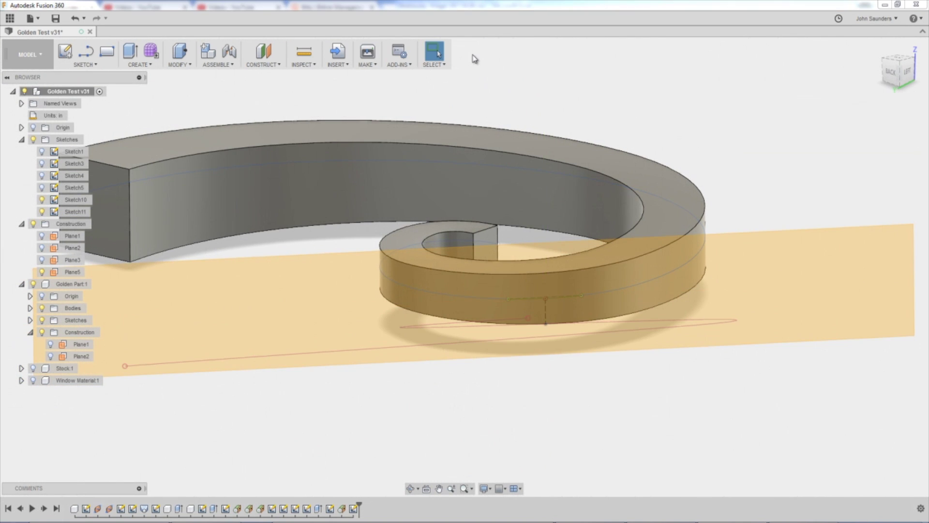
left_click(28, 55)
left_click(39, 181)
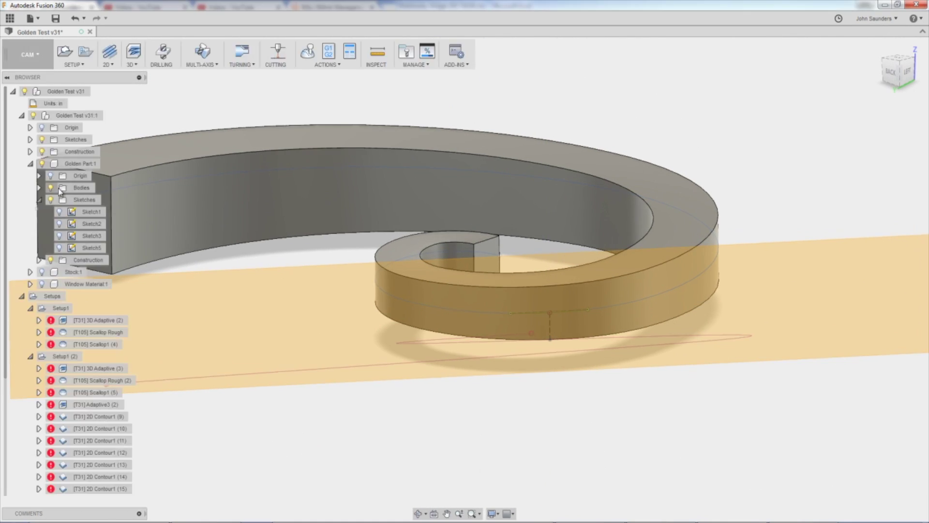
middle_click_drag(306, 312, 305, 211, "shift")
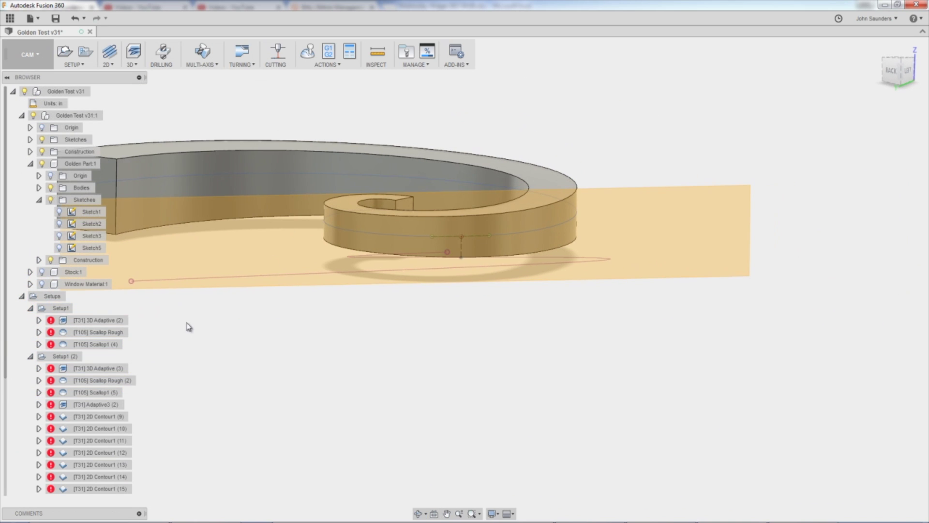
Duplicate 2D Contour1 (10) and rename the copy 'Fusion Friday'.
left_click(93, 428)
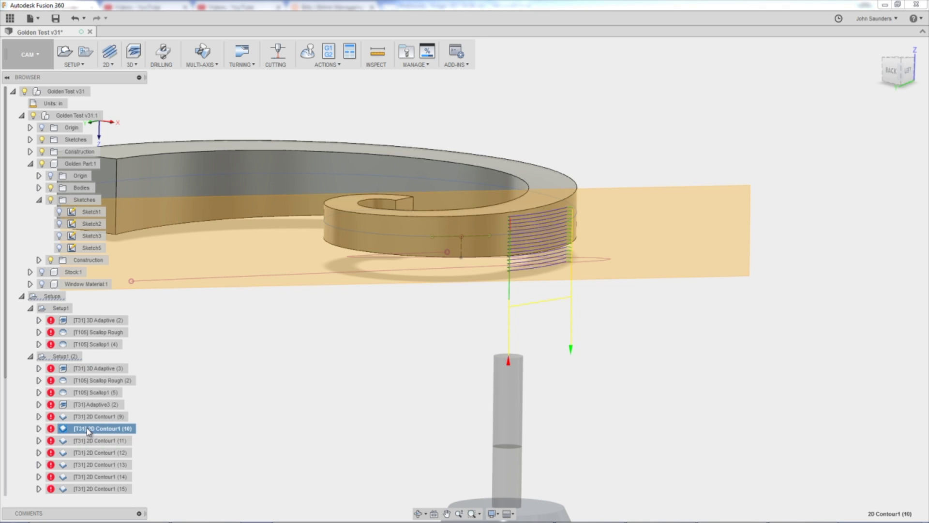
right_click(87, 431)
left_click(121, 445)
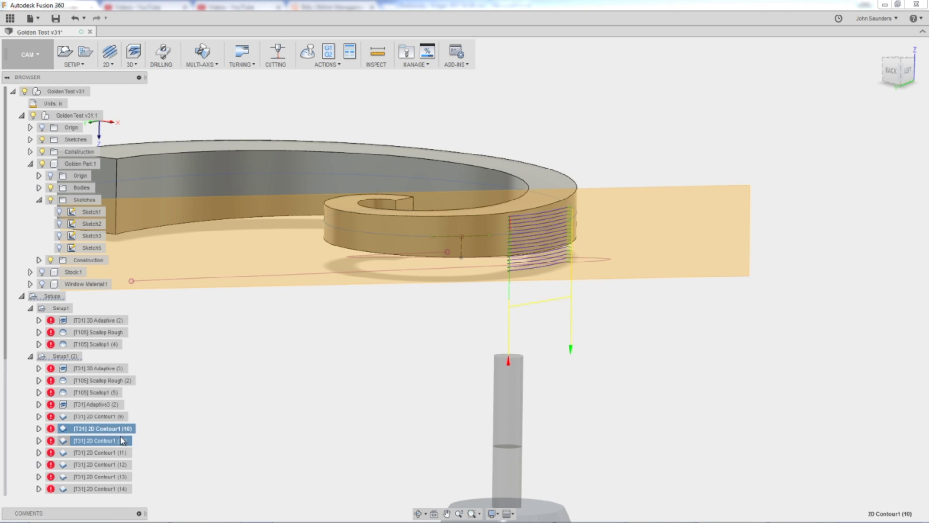
left_click(121, 440)
left_click(121, 441)
type("F")
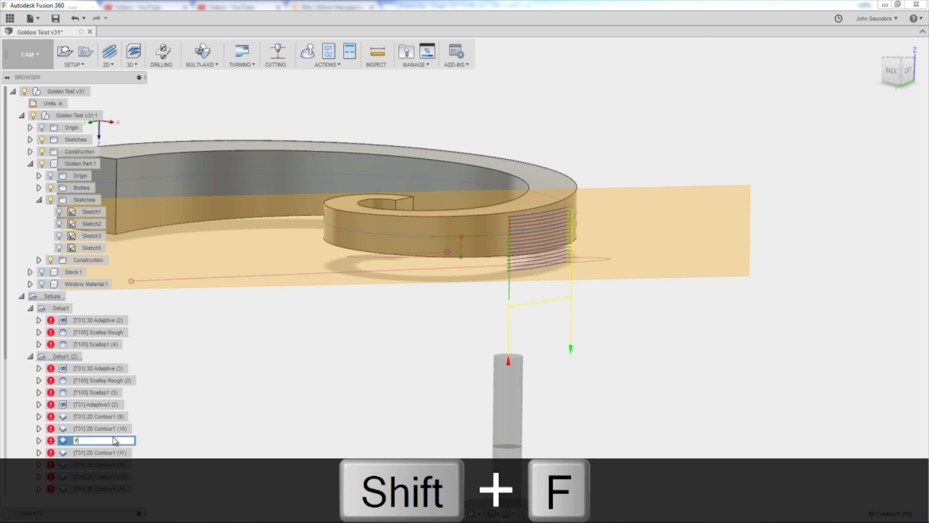
type("usion Friday")
key("Return")
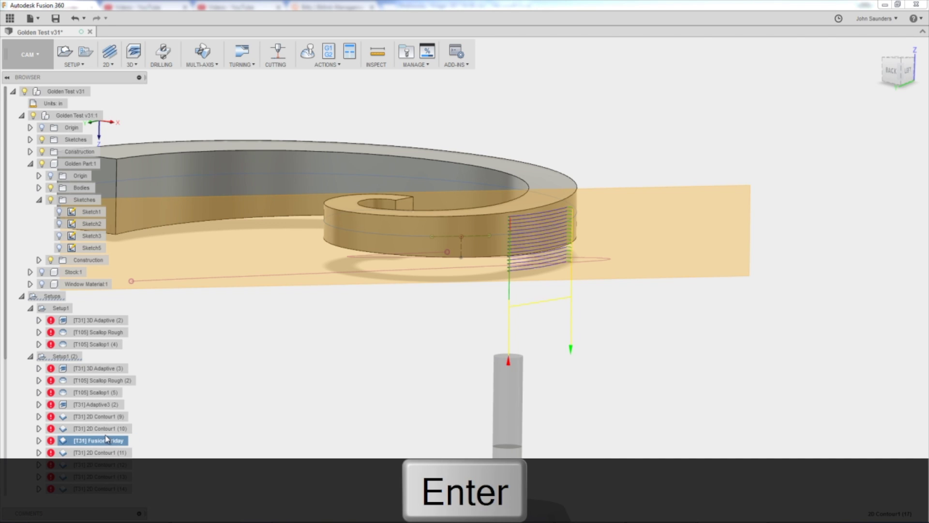
Reselect Fusion Friday's contour as the partial spiral edge and read its empty-toolpath warning.
right_click(104, 439)
left_click(140, 316)
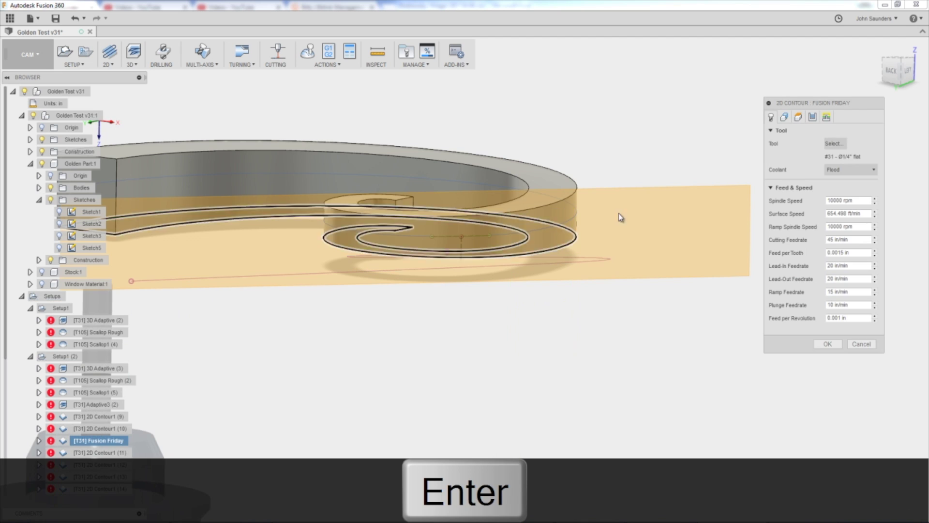
left_click(784, 117)
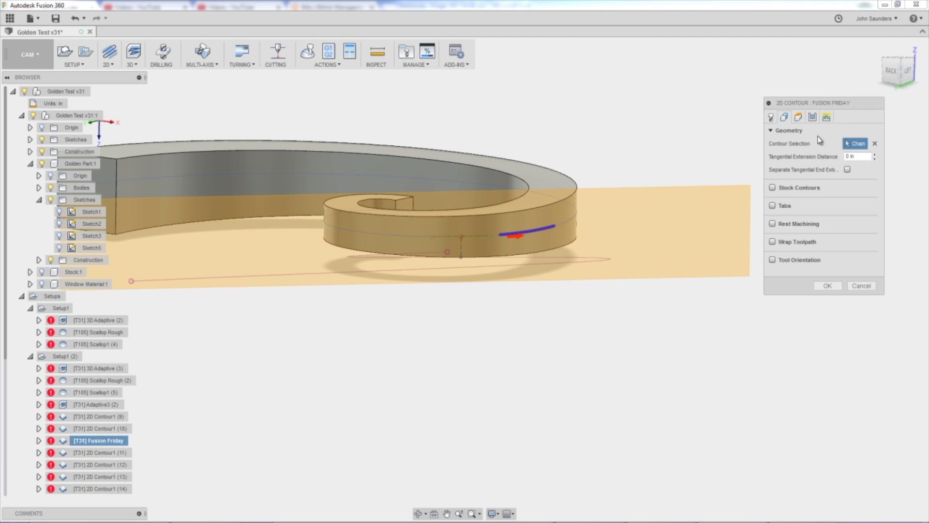
left_click(875, 145)
scroll(457, 268, "up", 5)
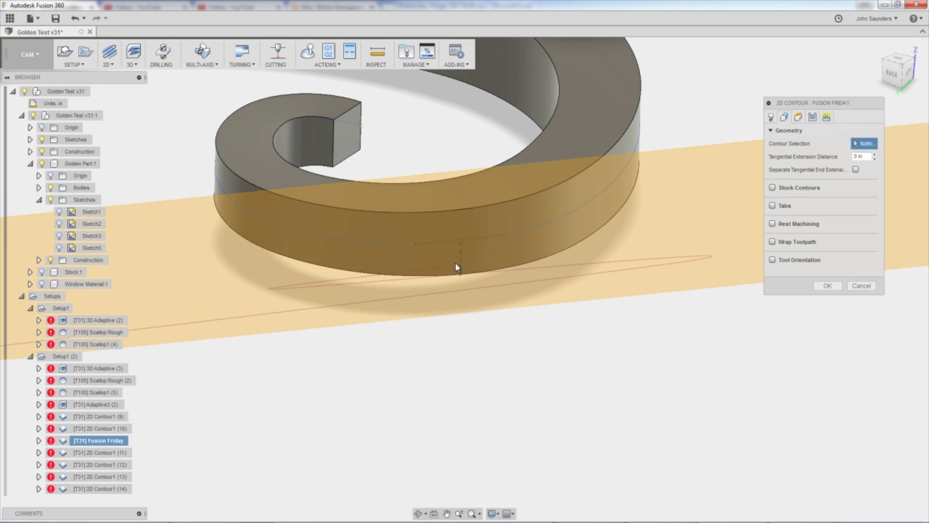
left_click(480, 246)
middle_click_drag(553, 317, 524, 325, "shift")
left_click(828, 285)
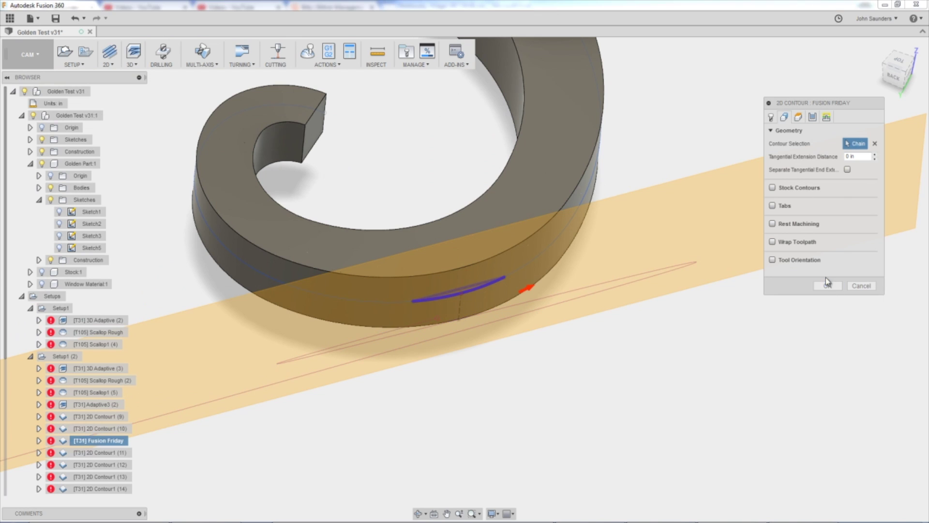
left_click(76, 443)
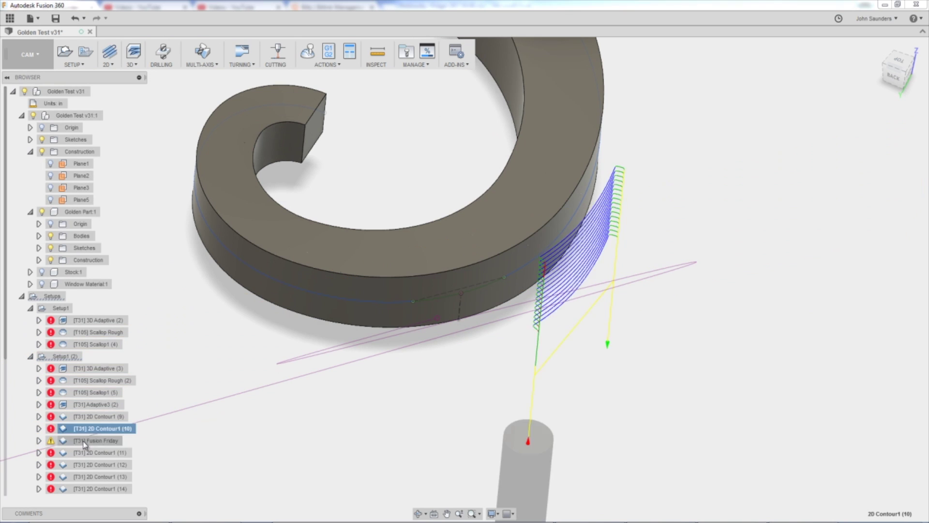
left_click(53, 443)
Close the message log and open Fusion Friday's settings for editing.
key("Escape")
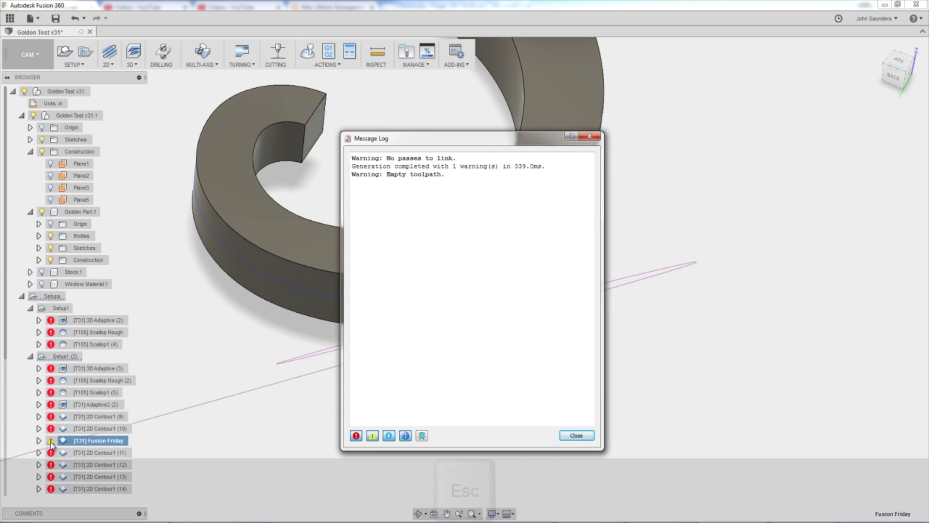
right_click(104, 430)
left_click(82, 442)
right_click(85, 441)
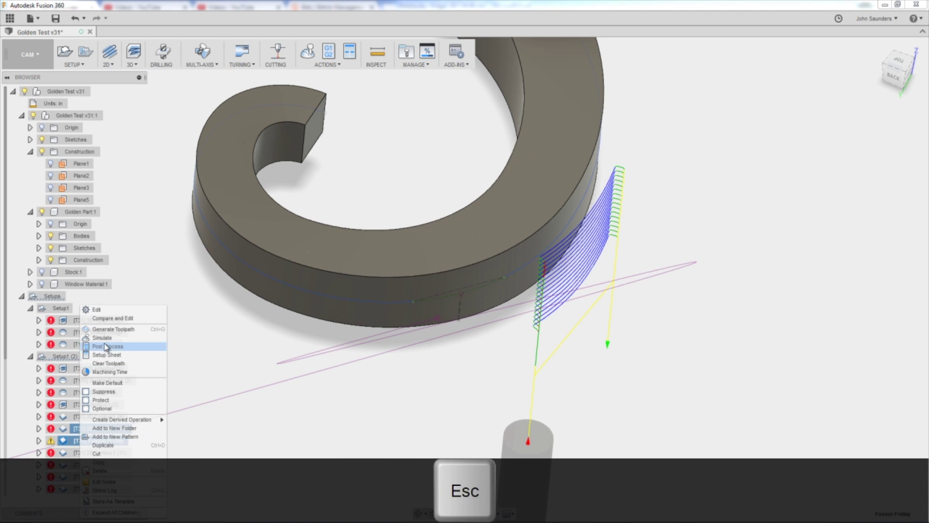
left_click(121, 309)
Review the bottom height reference choices on the Heights tab, then accept the settings.
left_click(784, 116)
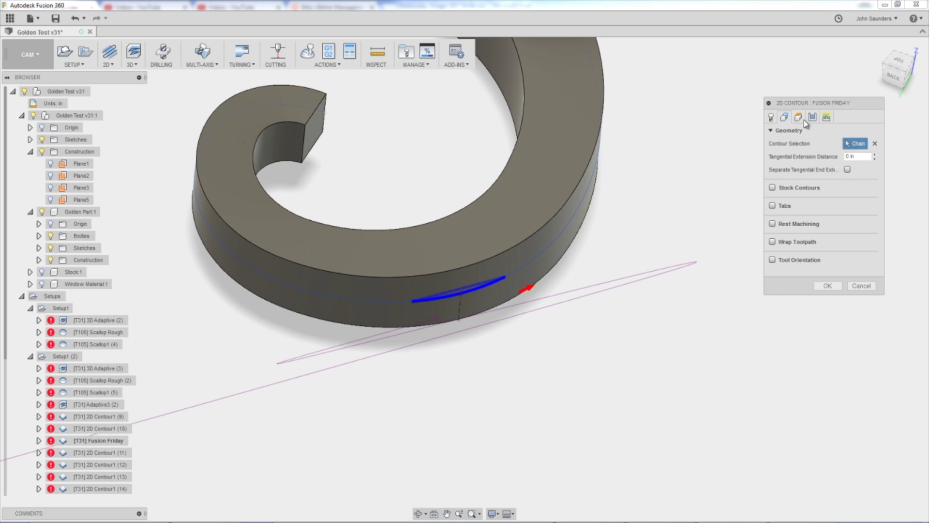
left_click(802, 119)
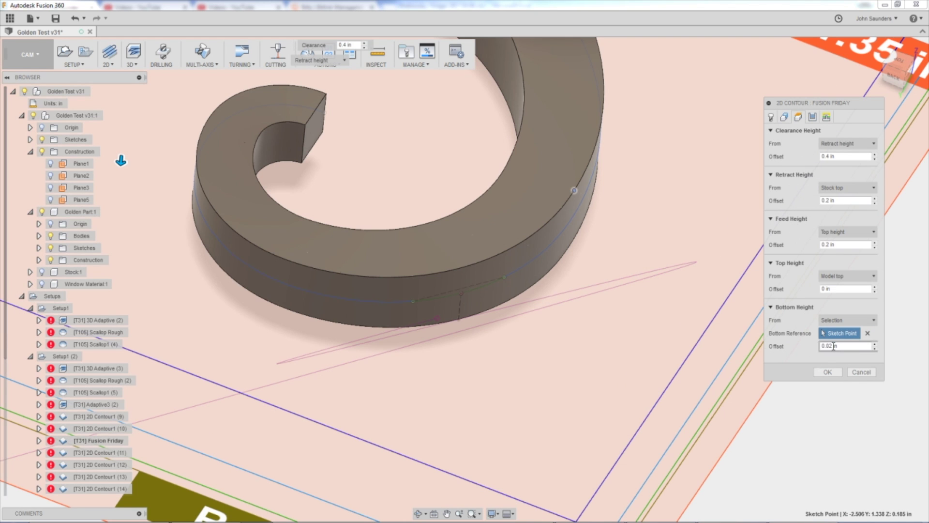
left_click(860, 321)
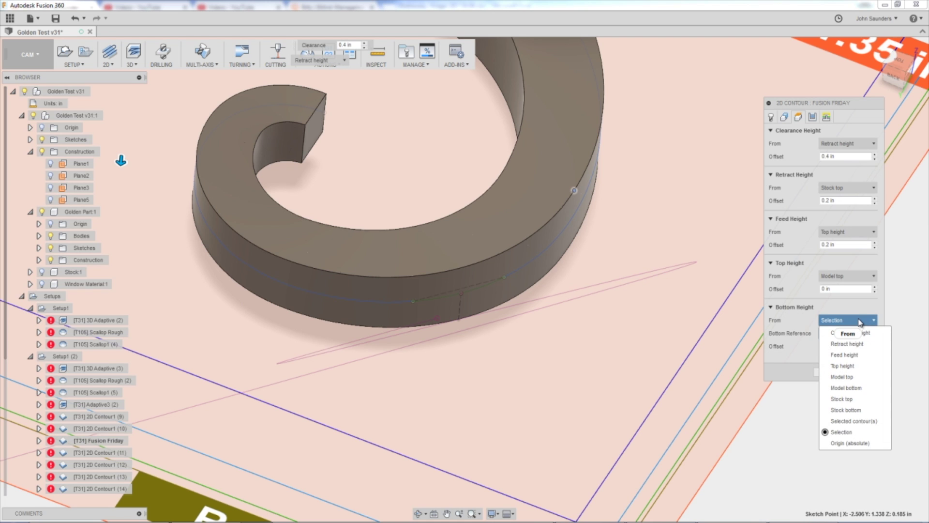
key("Escape")
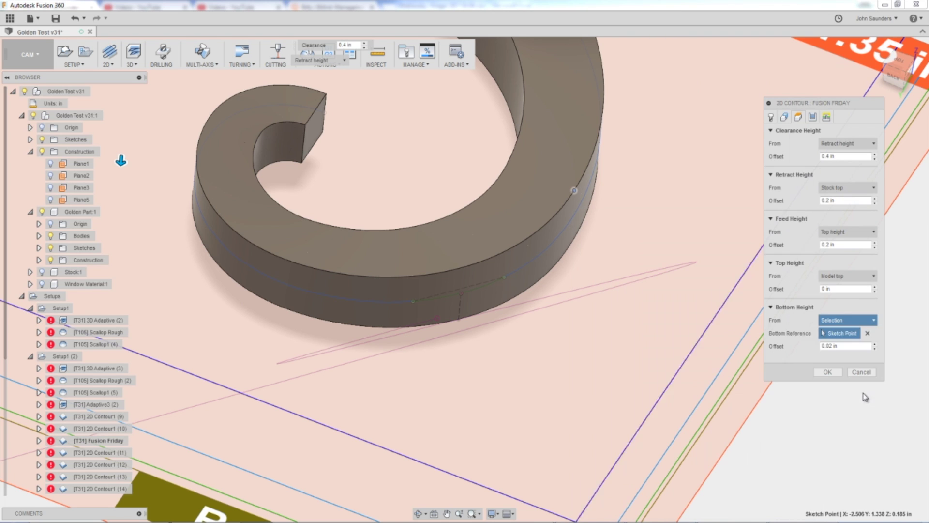
left_click(827, 372)
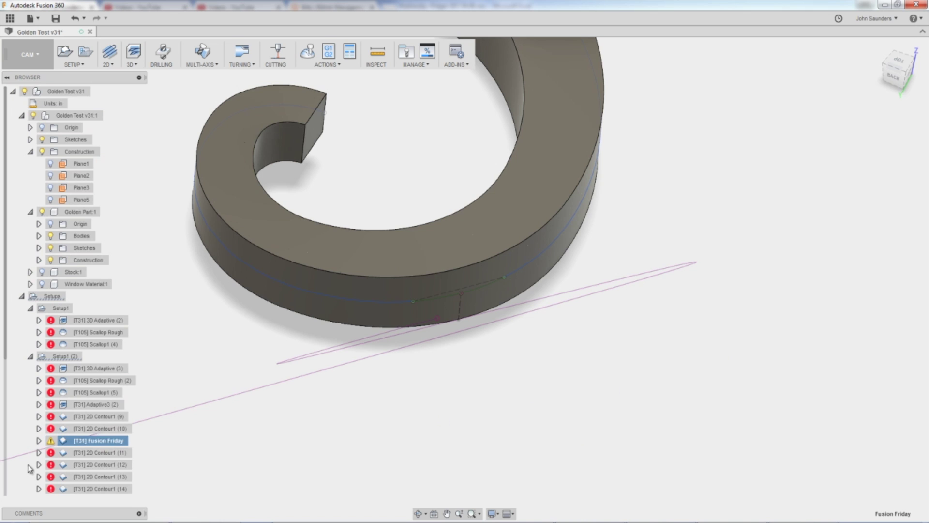
right_click(79, 448)
Replace Fusion Friday's contour with the spiral's full top edge and regenerate the toolpath.
left_click(96, 318)
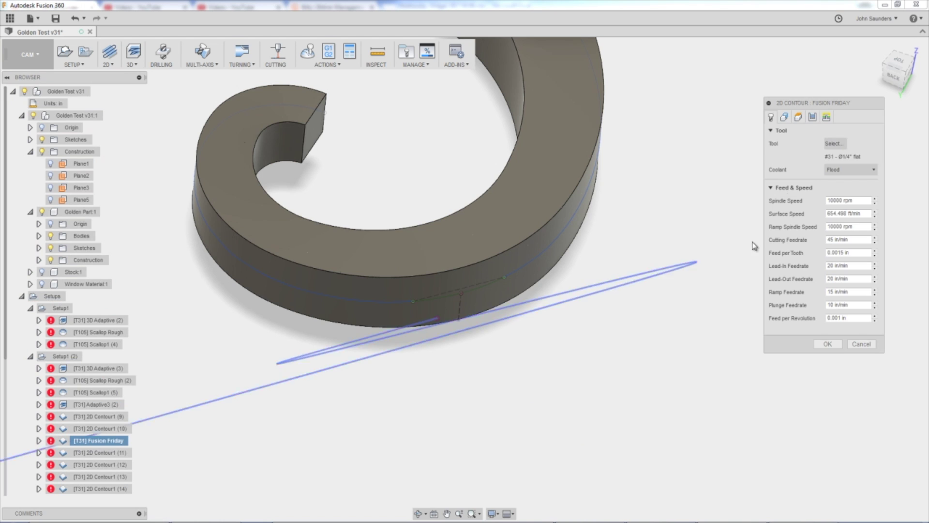
left_click(783, 118)
left_click(874, 145)
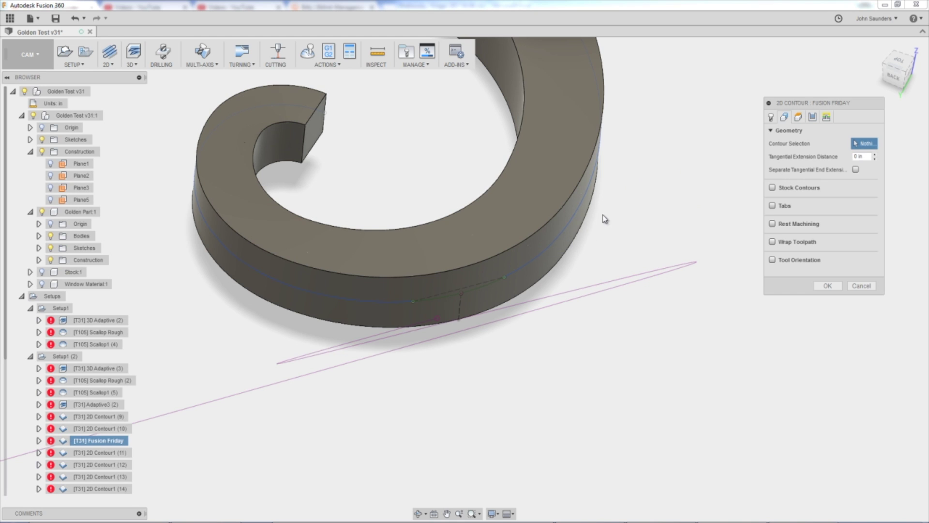
left_click(563, 214)
scroll(704, 224, "down", 3)
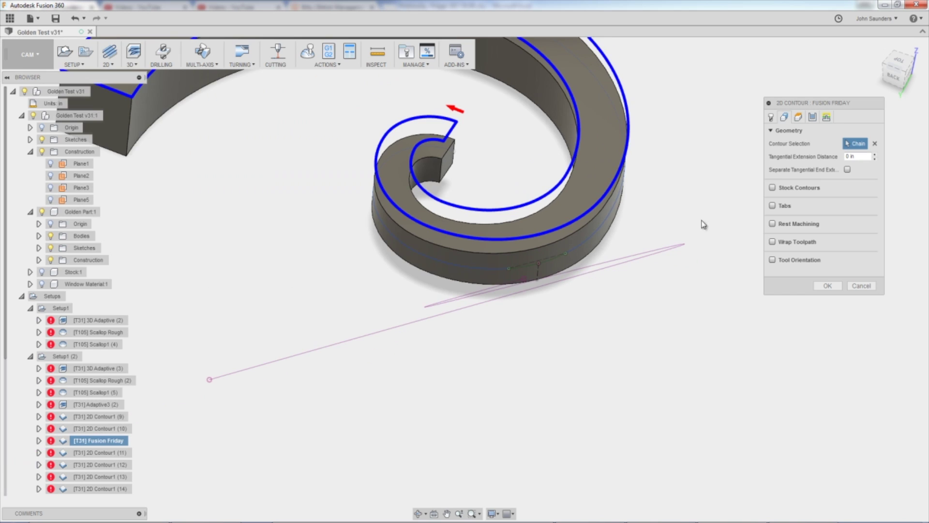
left_click(826, 286)
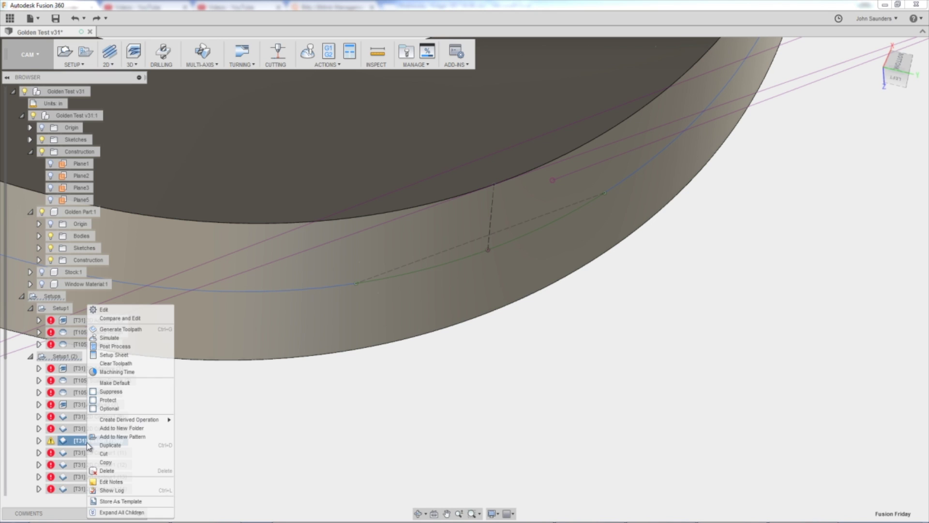
Set Fusion Friday's contour to only the partial ring-wall edge, with the chain direction flipped.
right_click(86, 442)
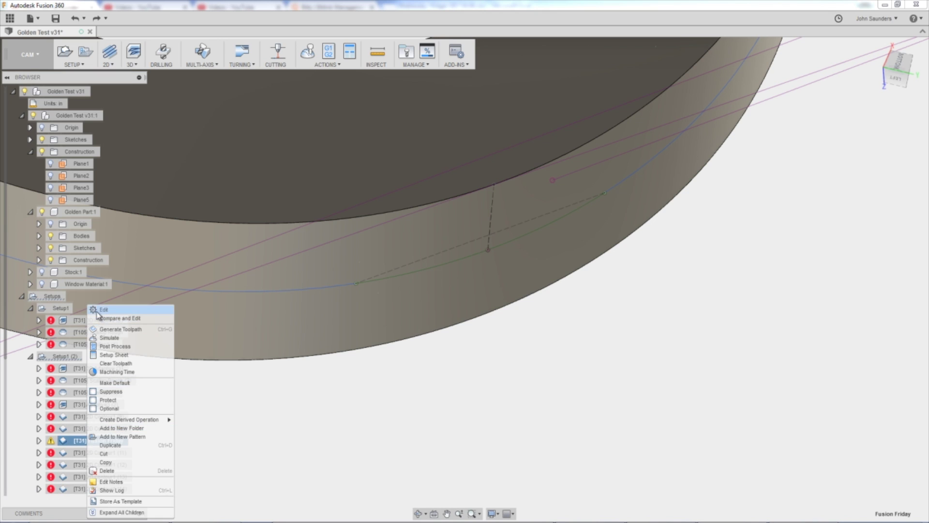
left_click(98, 311)
left_click(784, 116)
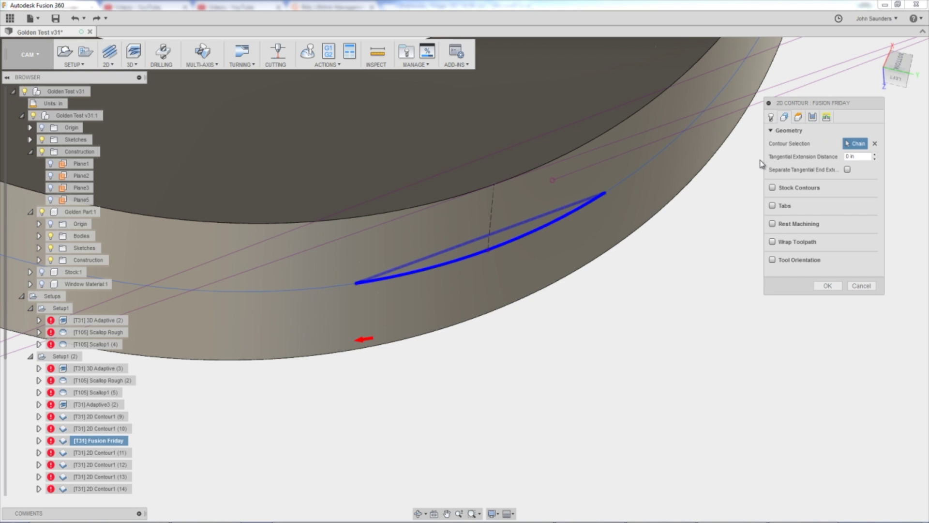
left_click(875, 144)
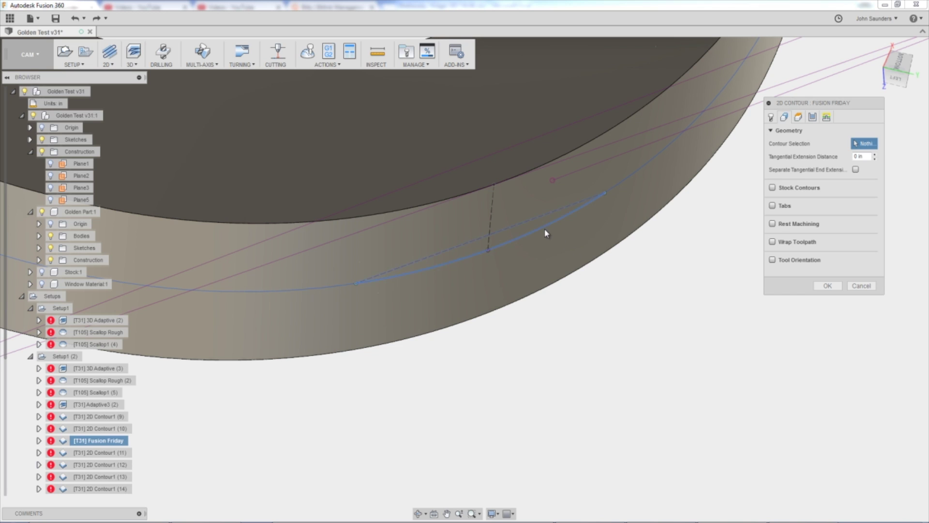
left_click(546, 233)
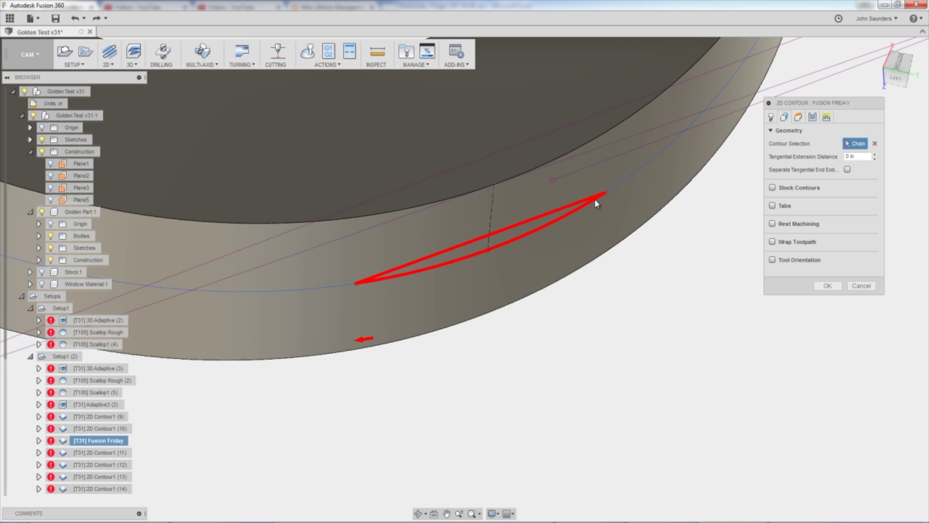
left_click(874, 145)
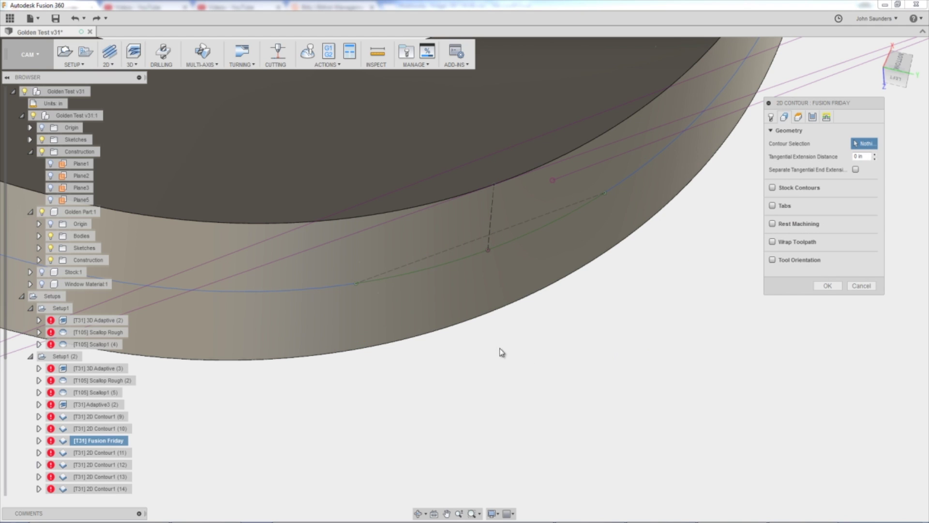
left_click(459, 264)
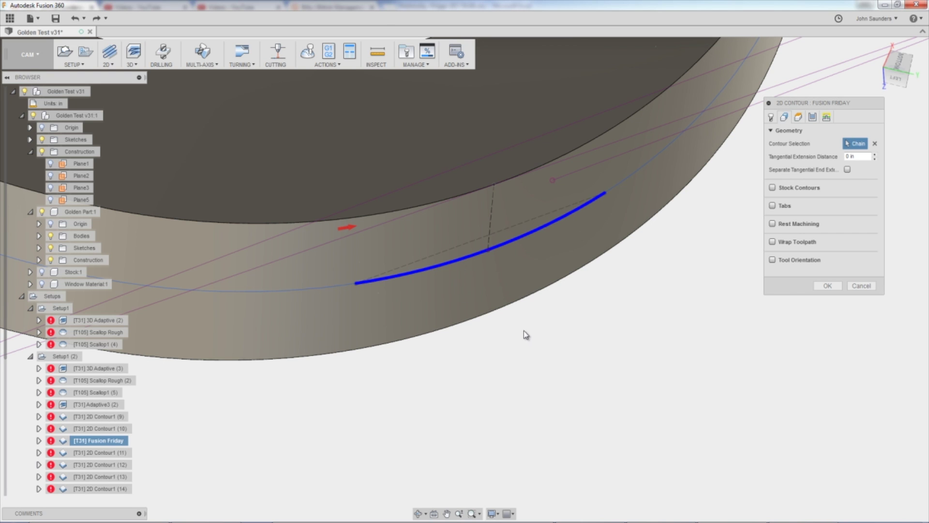
scroll(532, 336, "down", 2)
middle_click_drag(614, 382, 572, 361, "shift")
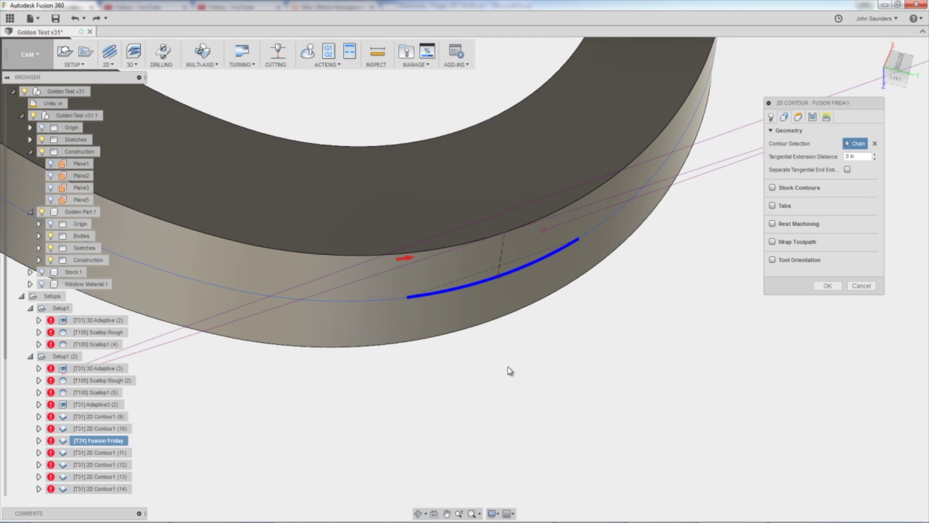
mouse_move(500, 385)
middle_mouse_down("shift")
mouse_move(498, 393)
mouse_move(496, 378)
mouse_move(487, 391)
middle_mouse_up("shift")
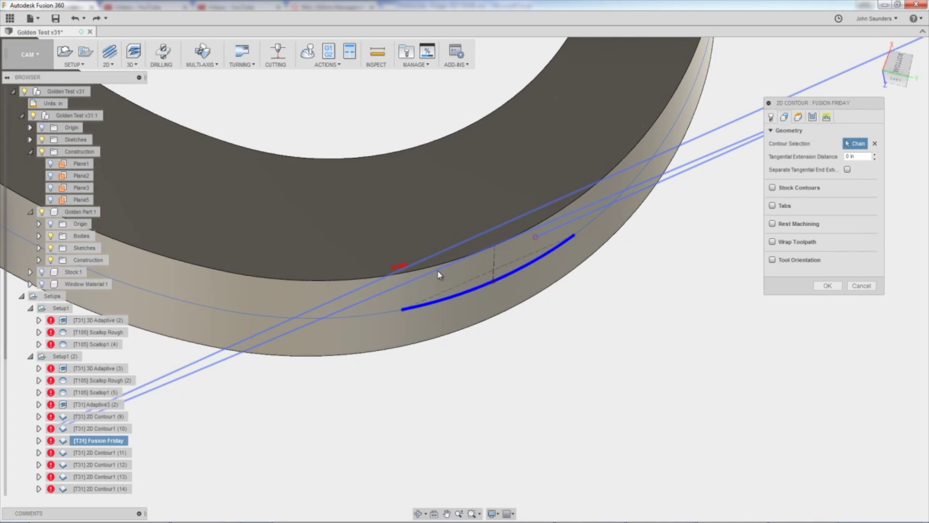
left_click(402, 266)
Generate the partial-edge toolpath and inspect it from isometric and left-side views.
left_click(828, 285)
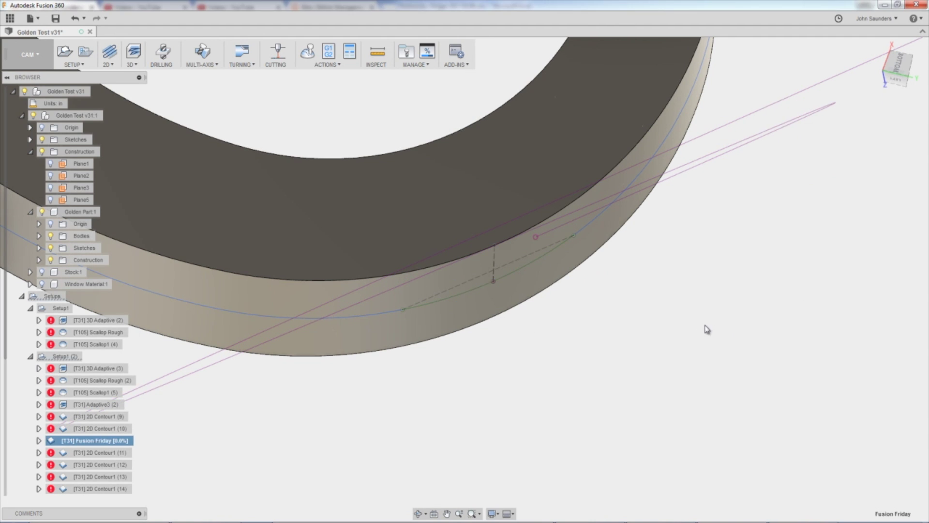
middle_click_drag(707, 330, 887, 144, "shift")
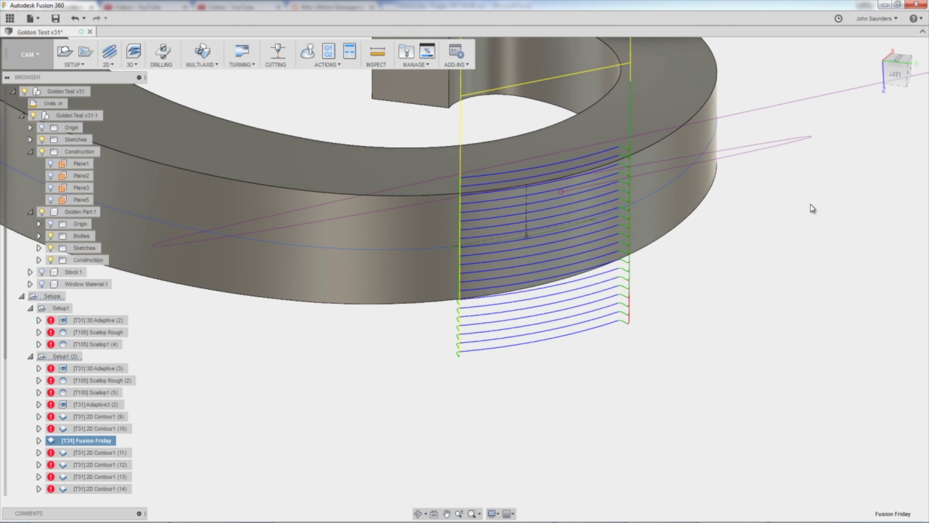
middle_click_drag(812, 209, 792, 185, "shift")
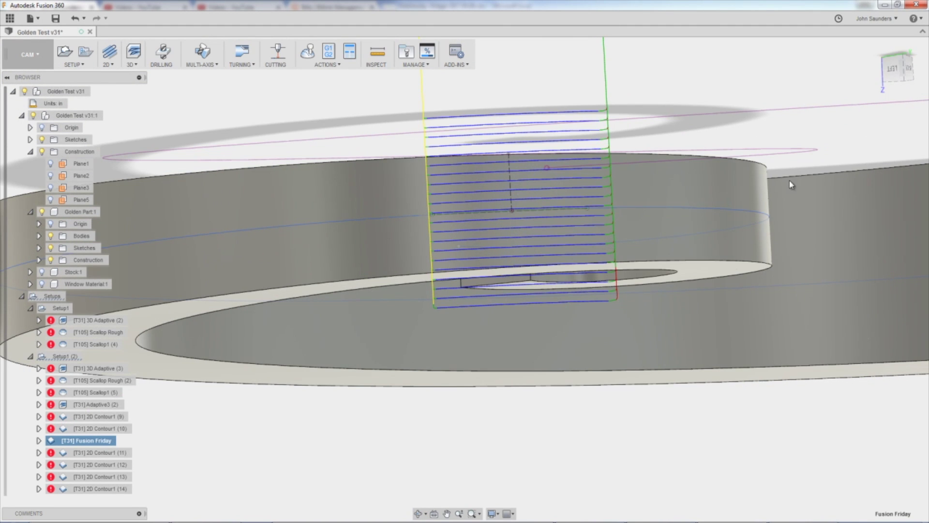
left_click(893, 70)
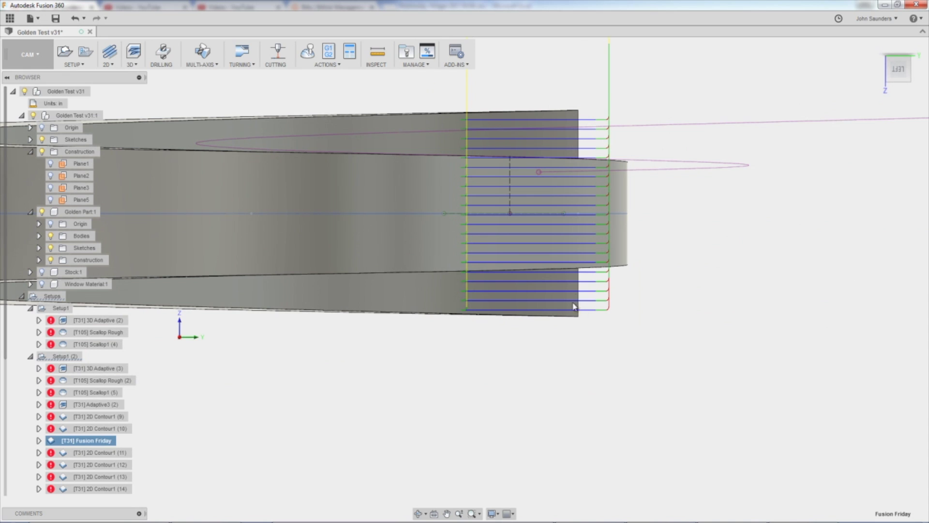
Set Fusion Friday's bottom height offset to 0 on the Heights tab.
right_click(107, 444)
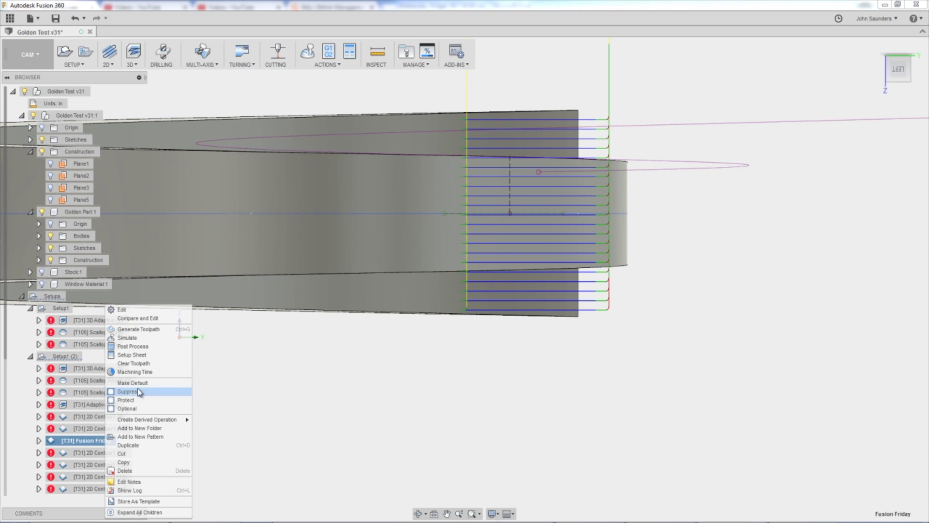
left_click(146, 312)
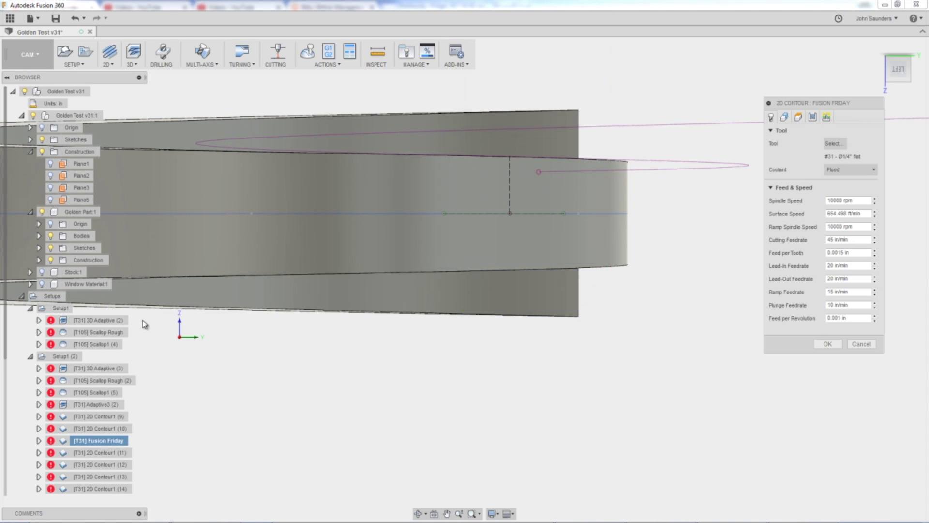
left_click(798, 118)
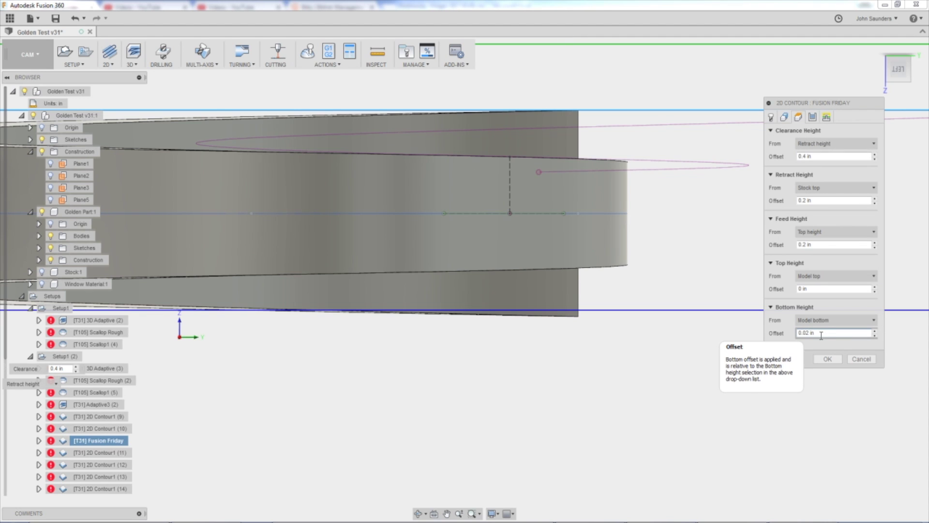
left_click(822, 334)
type("0")
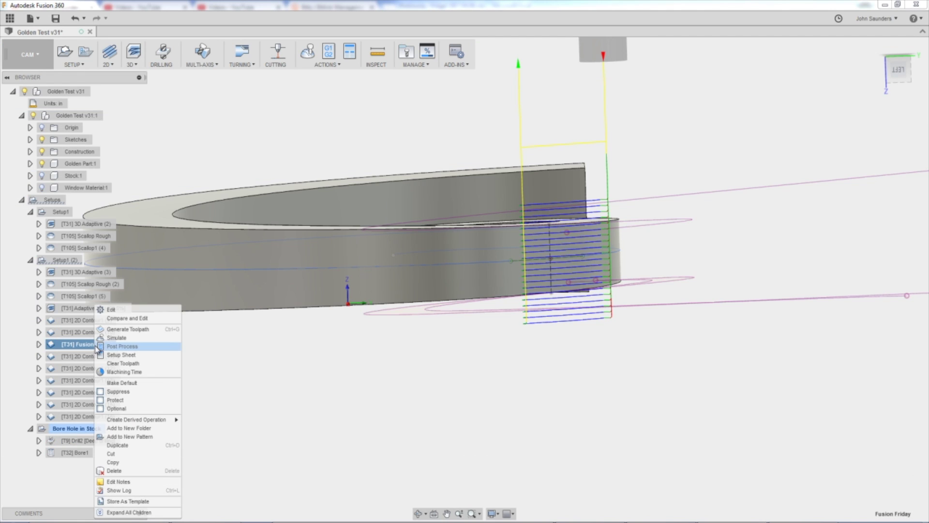
Reference Fusion Friday's bottom height to the sketch point with a .02 in offset and regenerate.
left_click(129, 311)
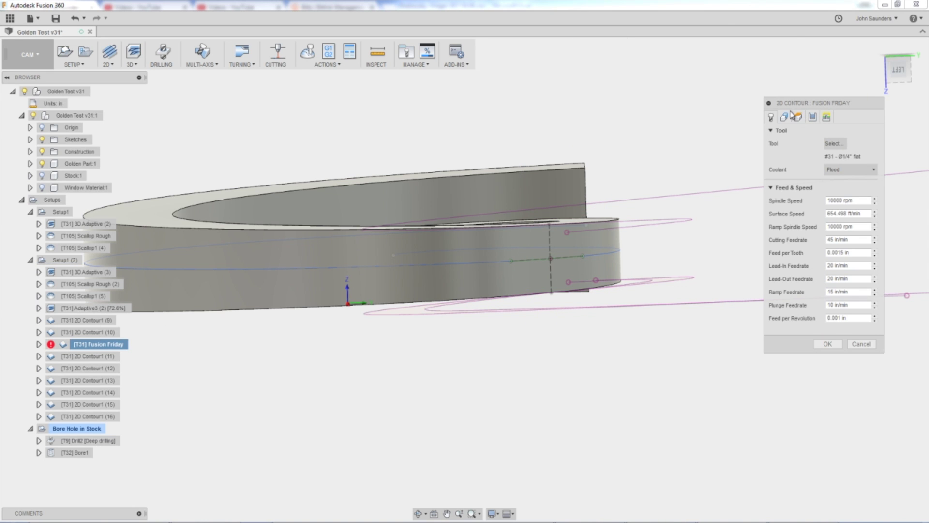
left_click(799, 118)
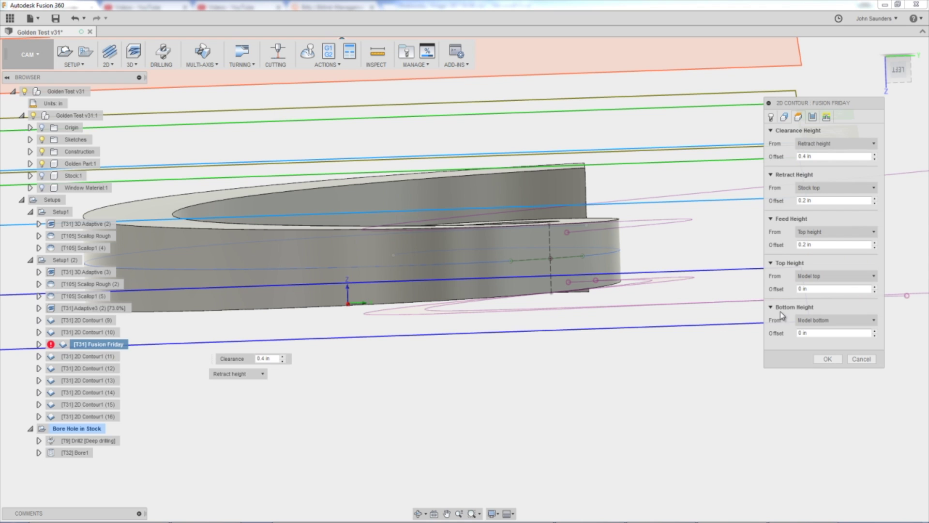
left_click(818, 320)
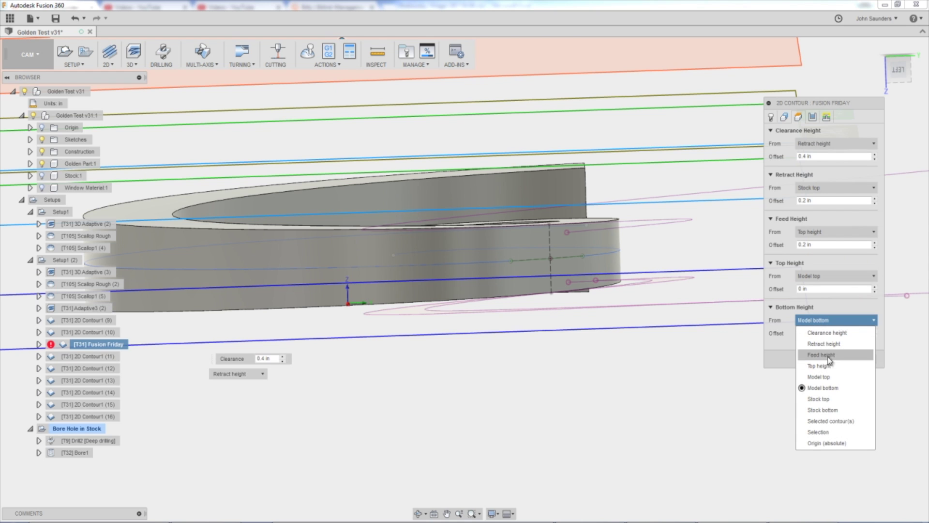
left_click(831, 431)
scroll(595, 348, "up", 3)
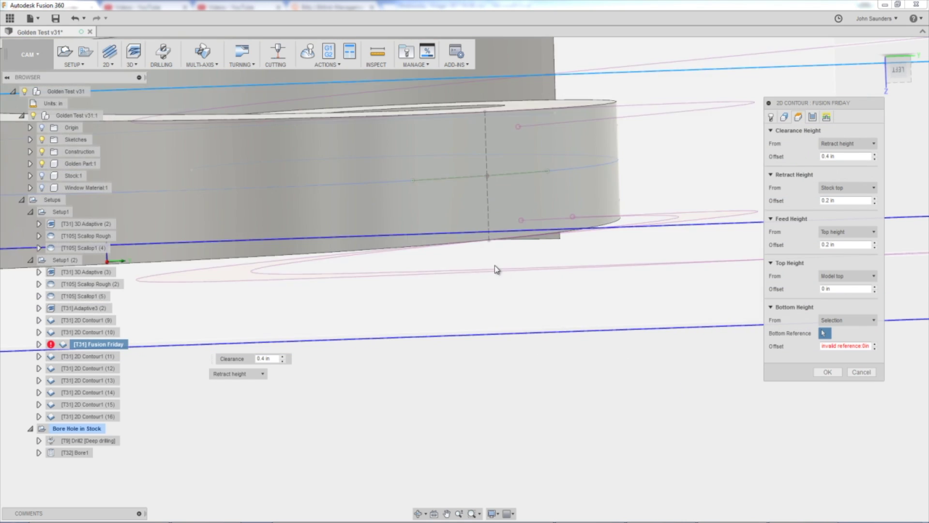
left_click(489, 240)
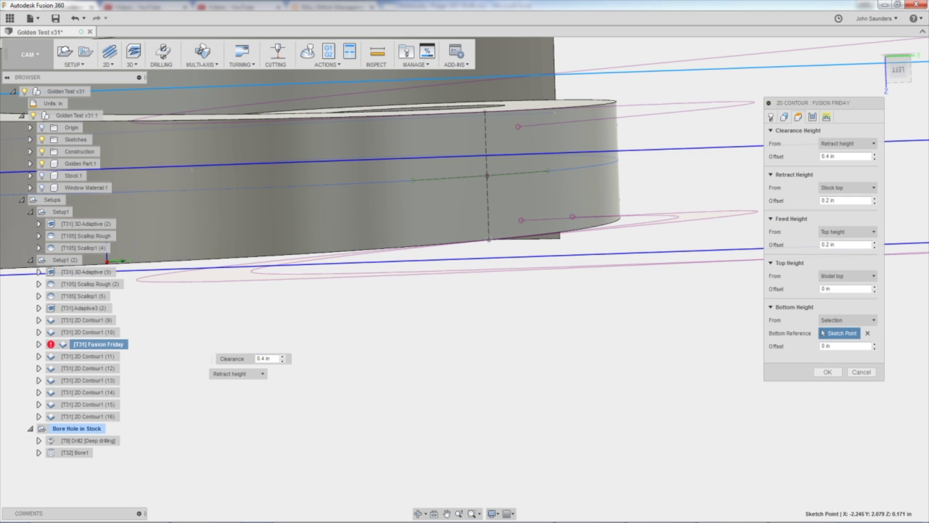
left_click(896, 68)
left_click(844, 345)
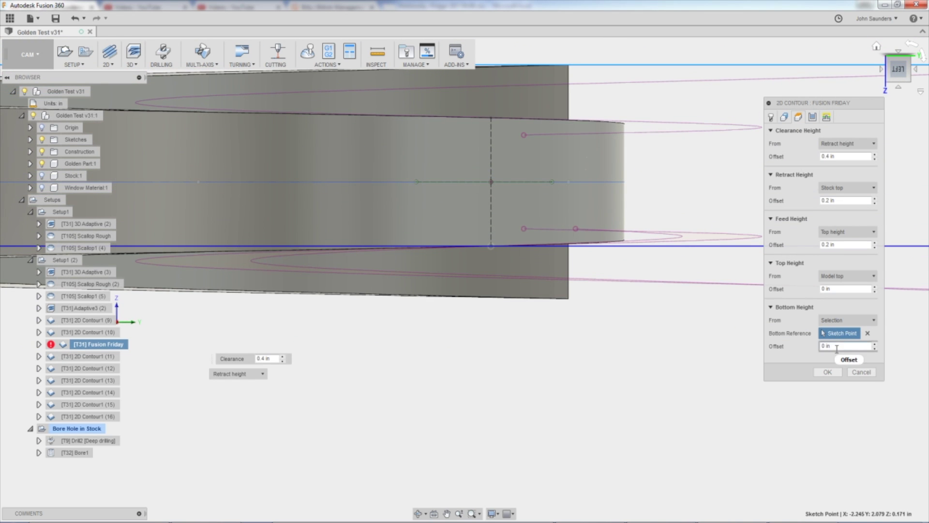
type(".02")
key("Tab")
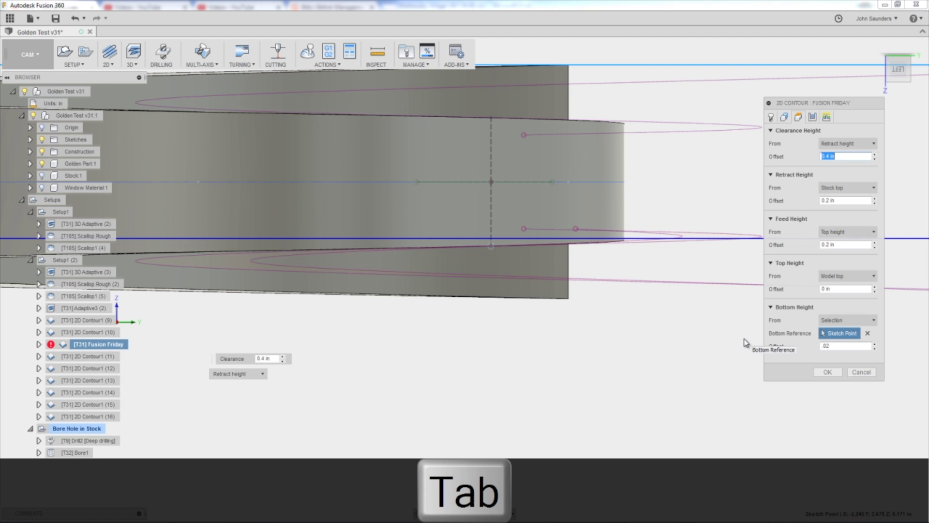
scroll(497, 271, "up", 3)
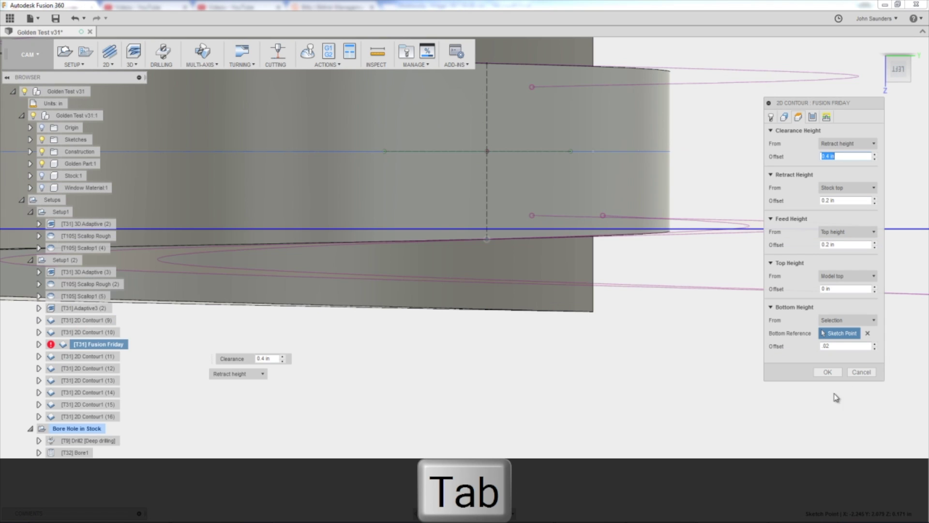
left_click(827, 373)
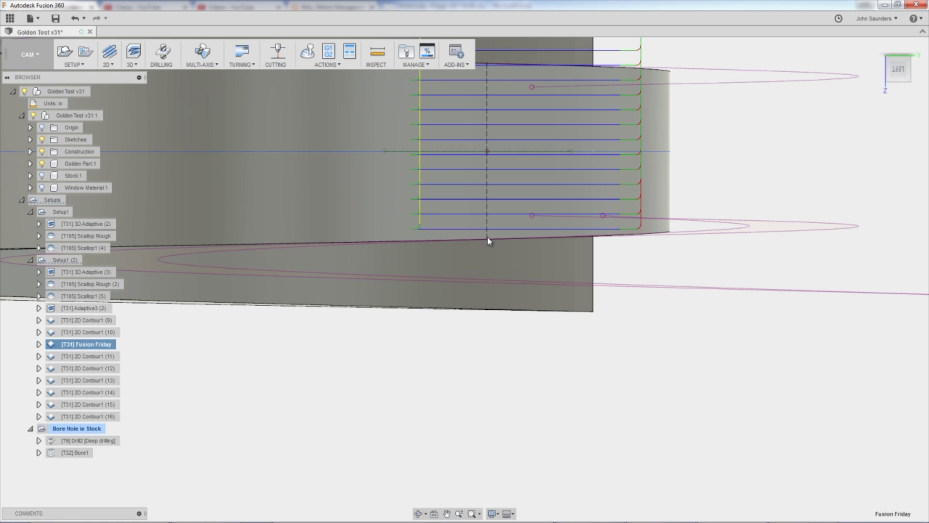
scroll(485, 239, "down", 2)
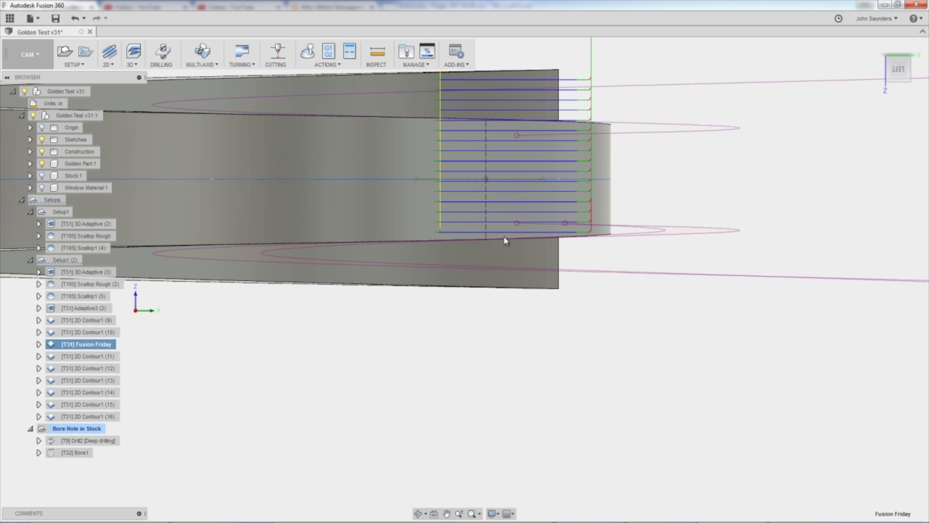
scroll(551, 242, "up", 2)
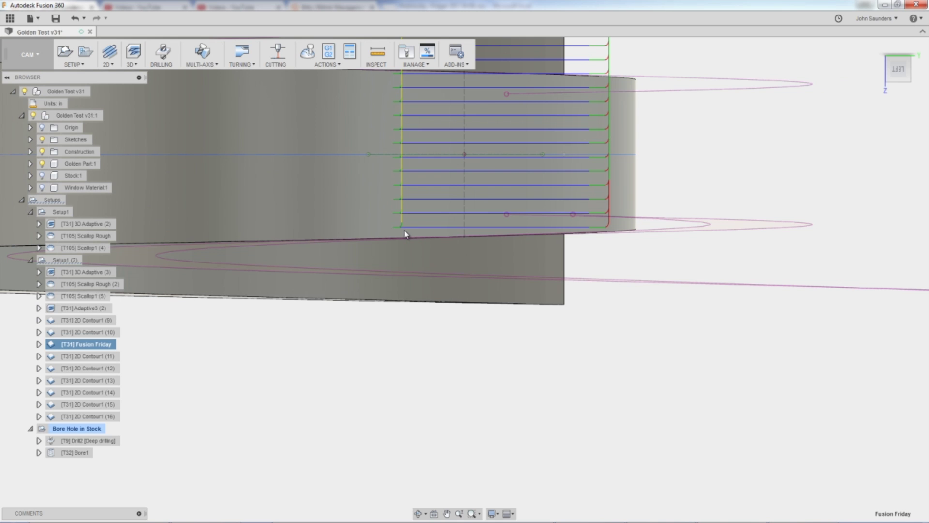
scroll(586, 237, "down", 3)
middle_click_drag(583, 199, 528, 336, "shift")
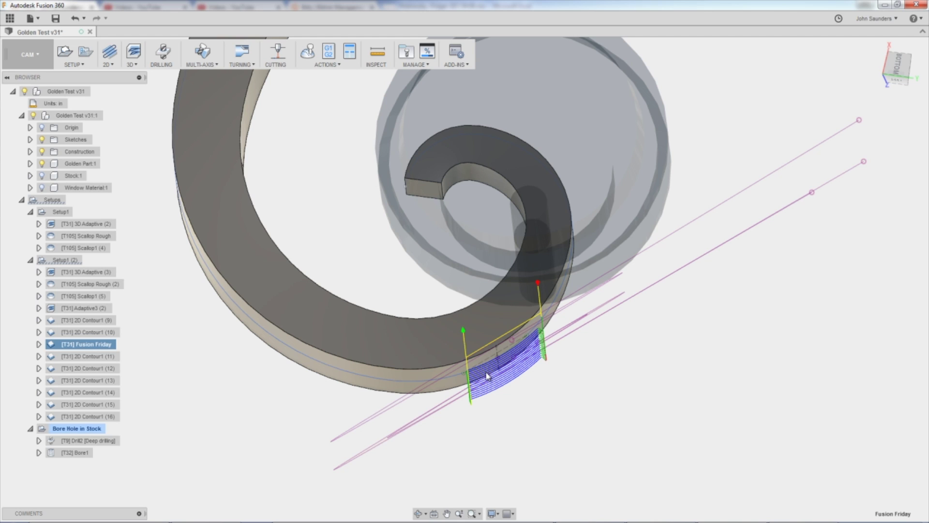
Compare the toolpaths of 2D Contour1 (14), (15) and (16), finishing on (14).
left_click(72, 392)
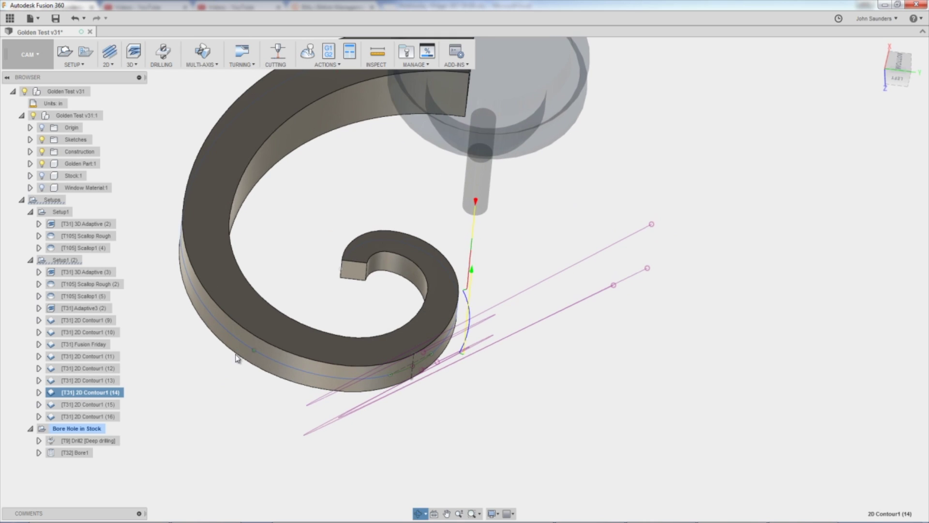
left_click(79, 405)
left_click(92, 416)
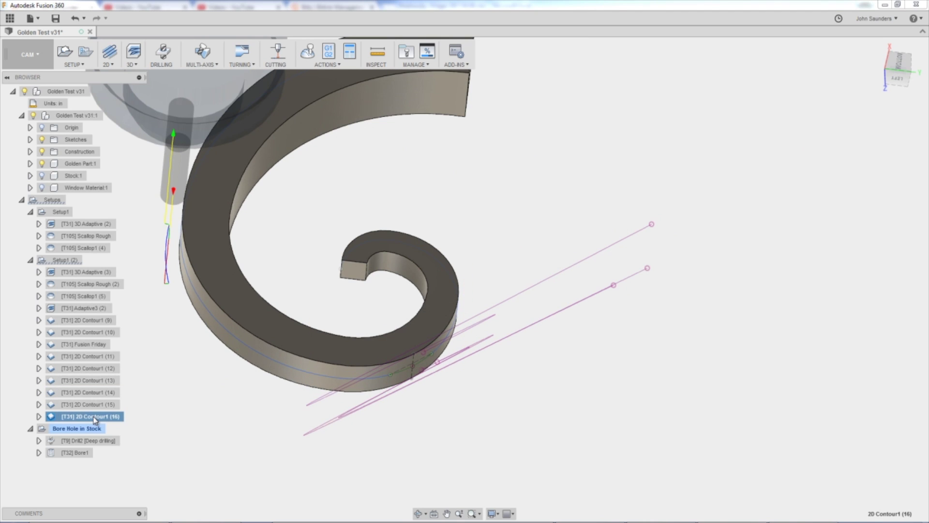
left_click(89, 405)
left_click(88, 391)
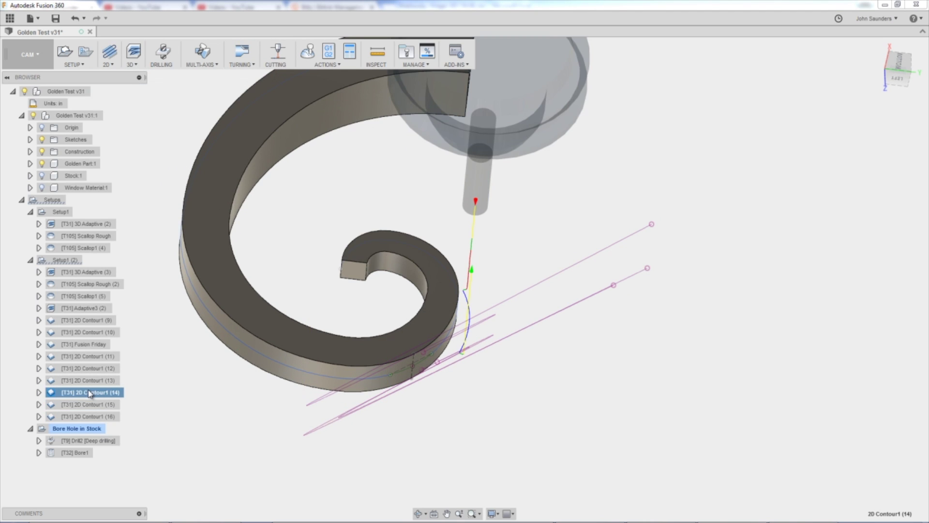